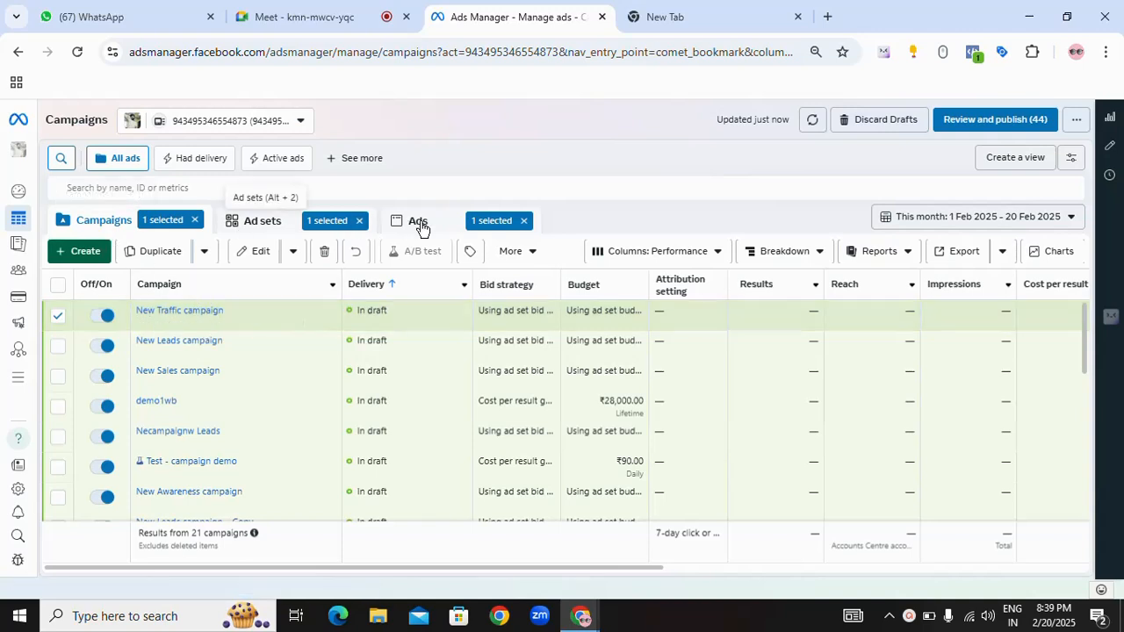
Step: Open the New Traffic ad set for editing from the ad sets list
{"action": "left_click", "coordinate": [262, 227]}
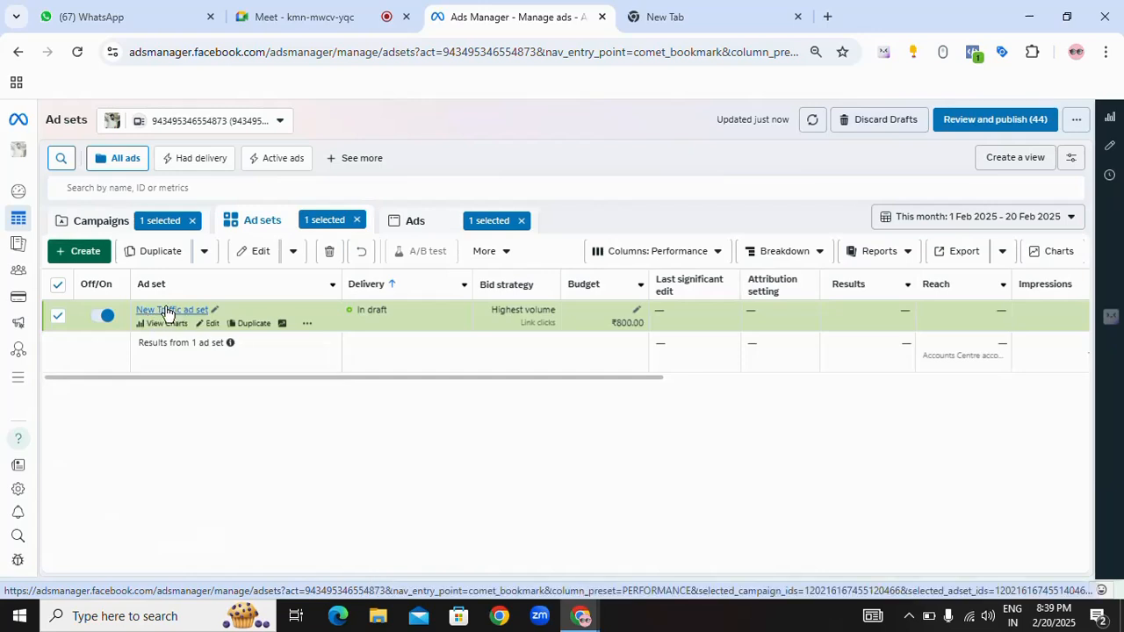
{"action": "mouse_move", "coordinate": [212, 326]}
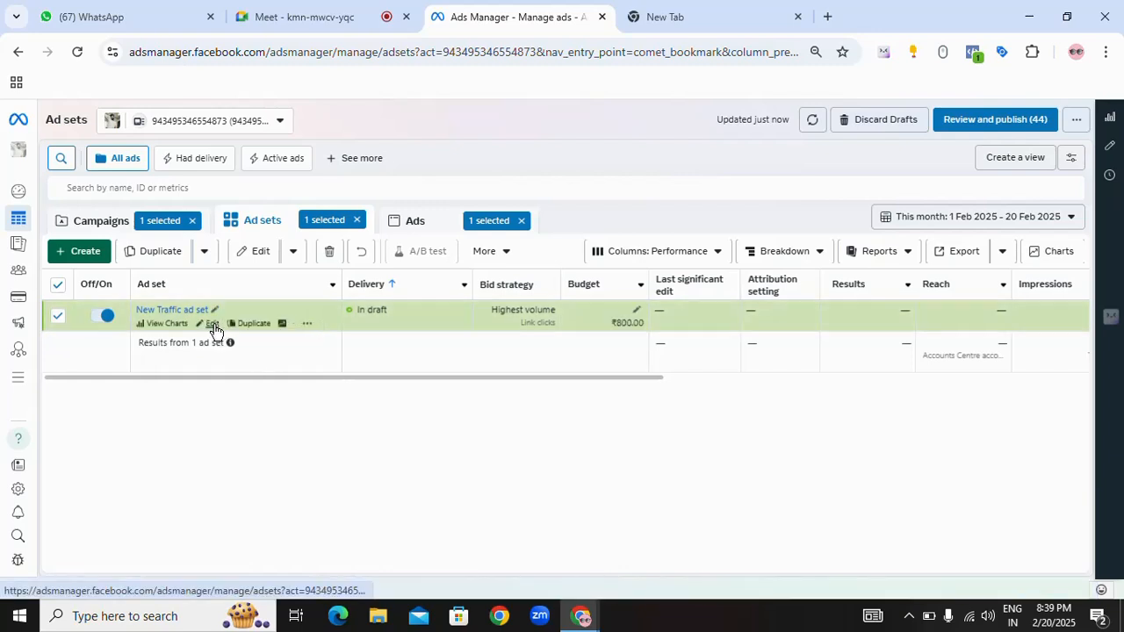
{"action": "left_click", "coordinate": [214, 326]}
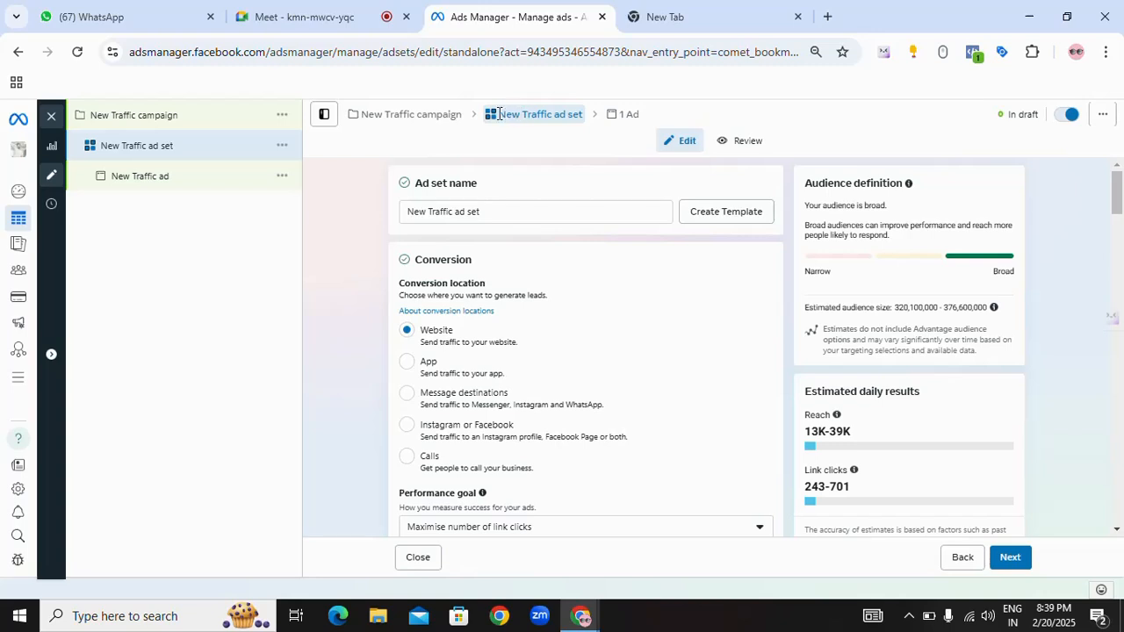
{"action": "left_click_drag", "start_coordinate": [499, 114], "coordinate": [593, 116]}
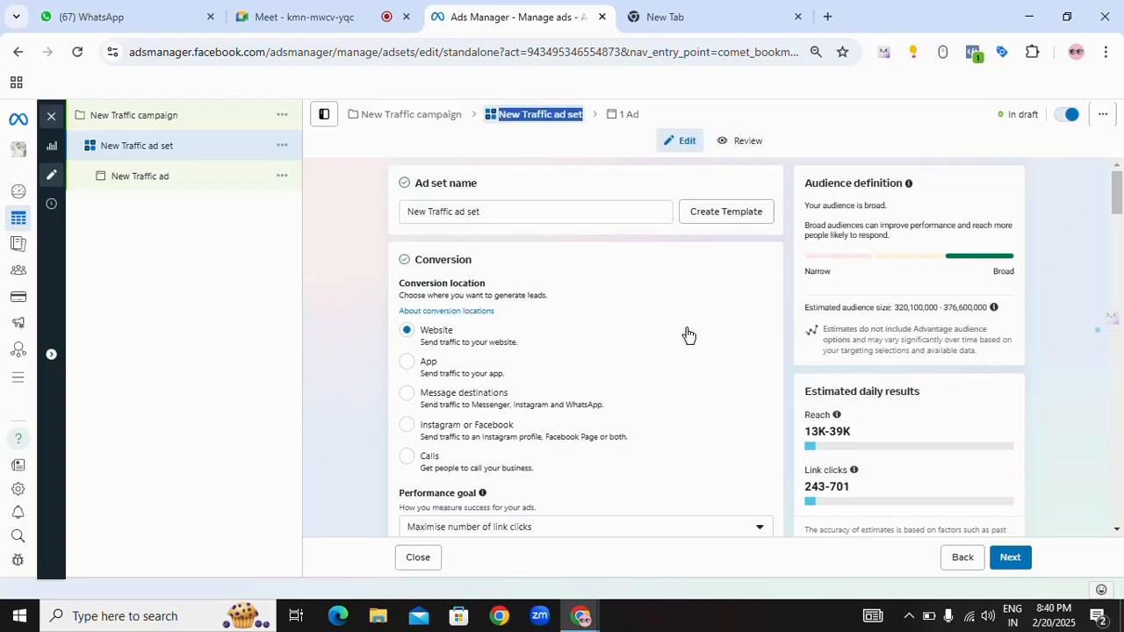
Step: Rename the ad set as "lead ad mba inter"
{"action": "scroll", "coordinate": [688, 335], "scroll_direction": "down", "scroll_amount": 6}
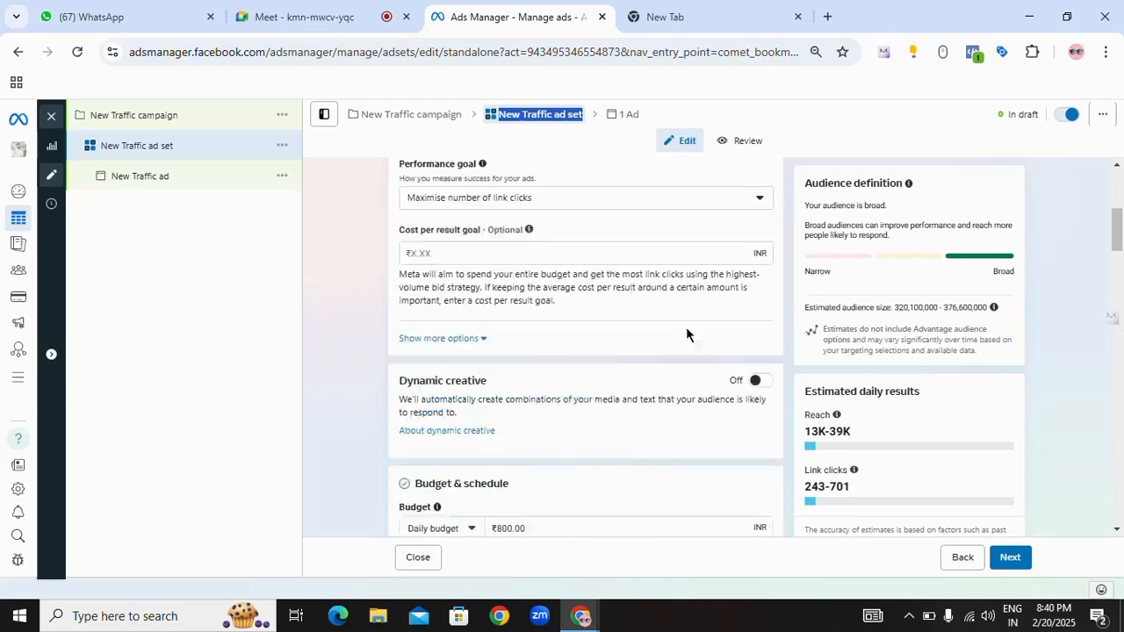
{"action": "scroll", "coordinate": [686, 326], "scroll_direction": "down", "scroll_amount": 2}
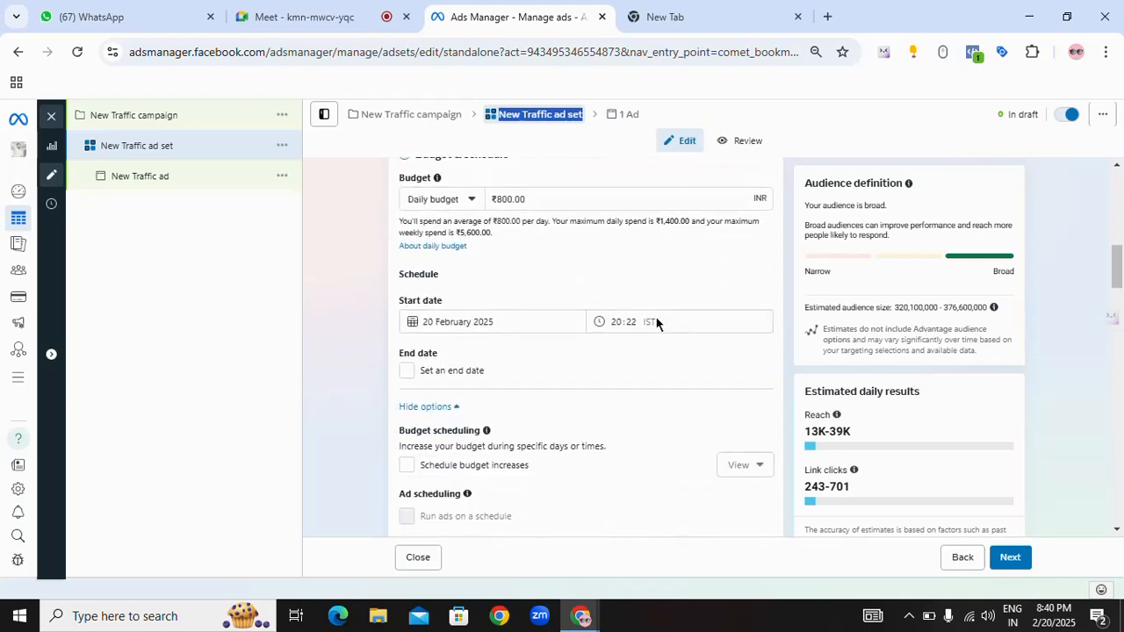
{"action": "scroll", "coordinate": [656, 322], "scroll_direction": "up", "scroll_amount": 3}
{"action": "scroll", "coordinate": [656, 322], "scroll_direction": "up", "scroll_amount": 5}
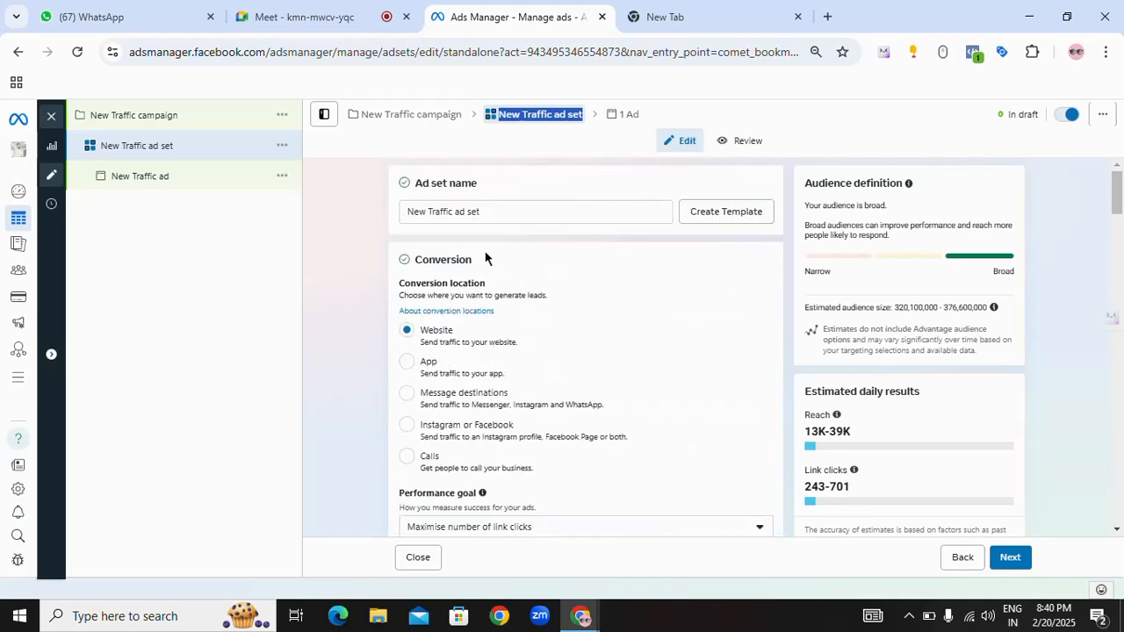
{"action": "left_click_drag", "start_coordinate": [484, 210], "coordinate": [389, 211]}
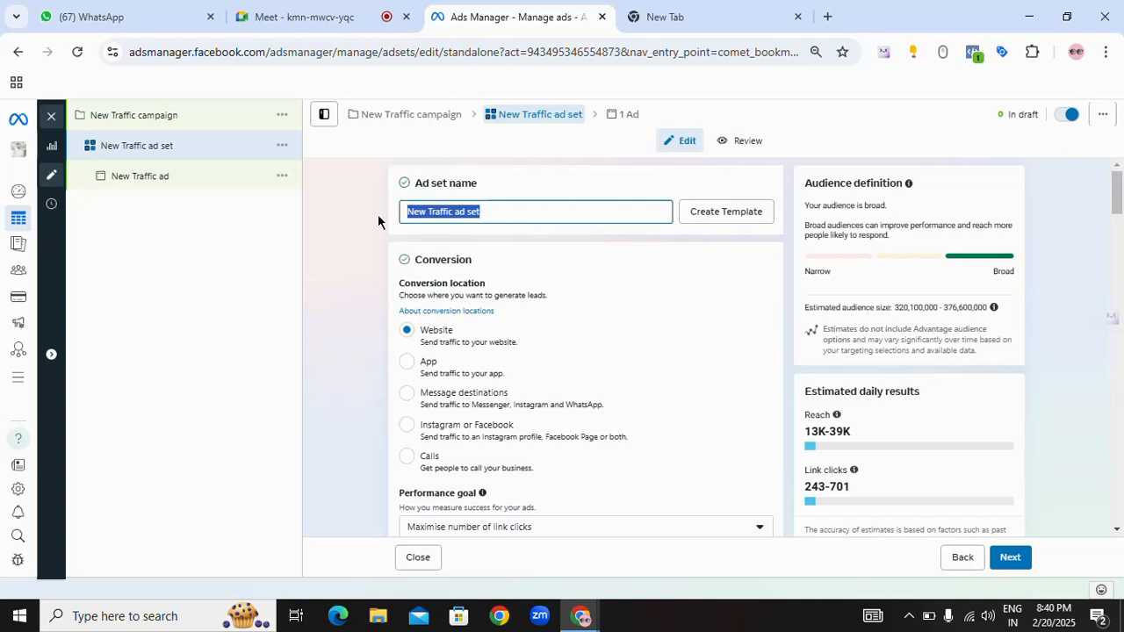
{"action": "type", "text": "nn"}
{"action": "key", "text": "BackSpace"}
{"action": "key", "text": "BackSpace"}
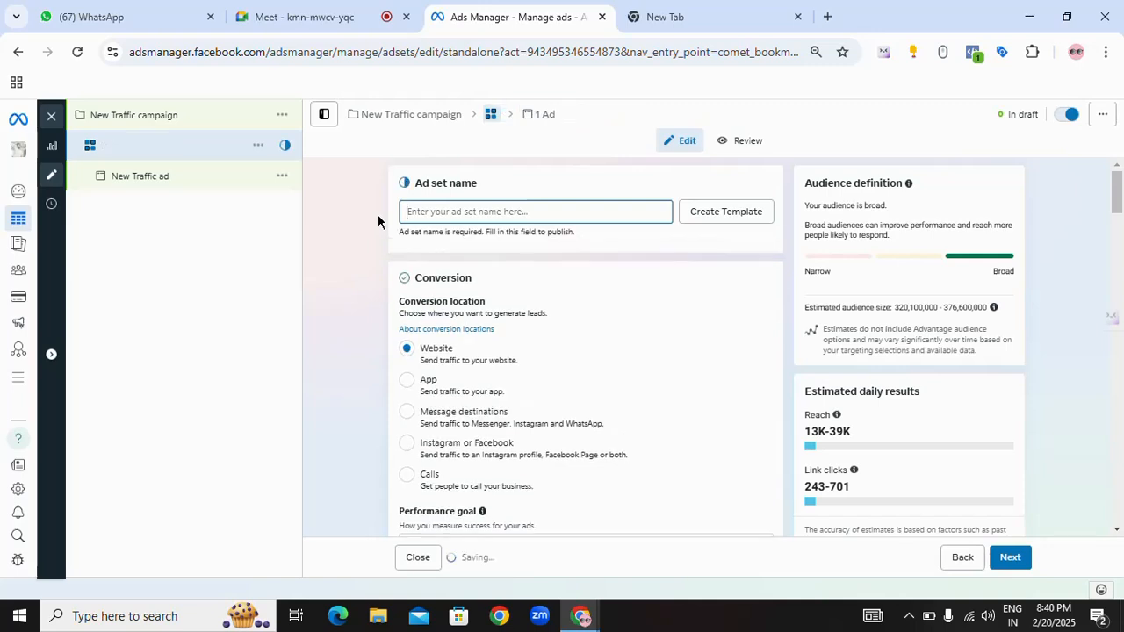
{"action": "type", "text": "lead ad"}
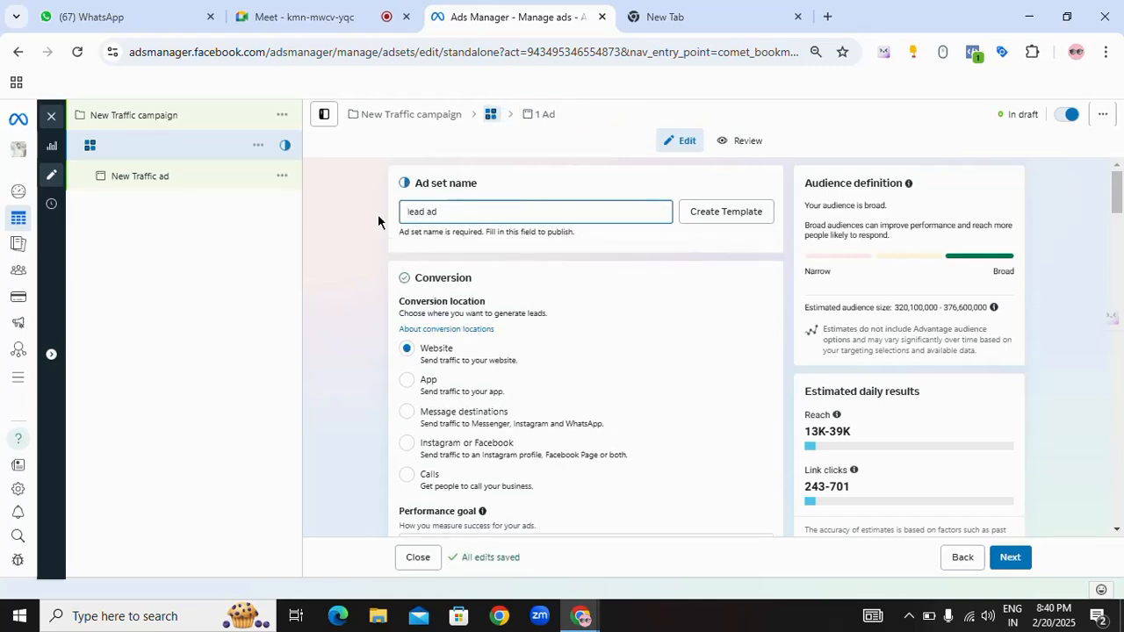
{"action": "type", "text": " mba "}
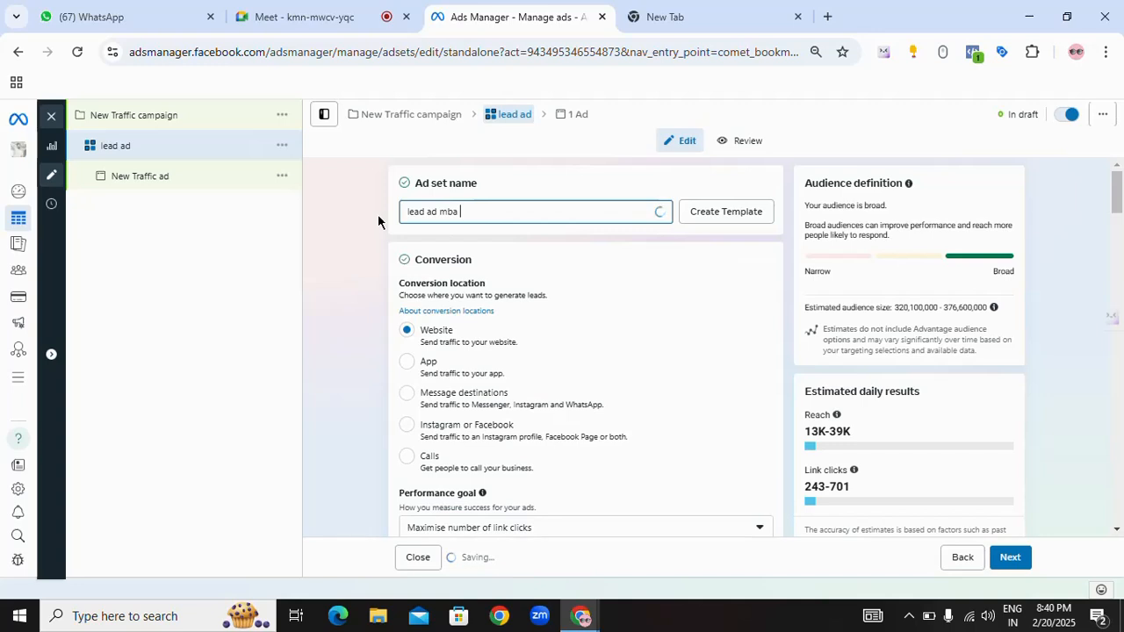
{"action": "type", "text": "inter"}
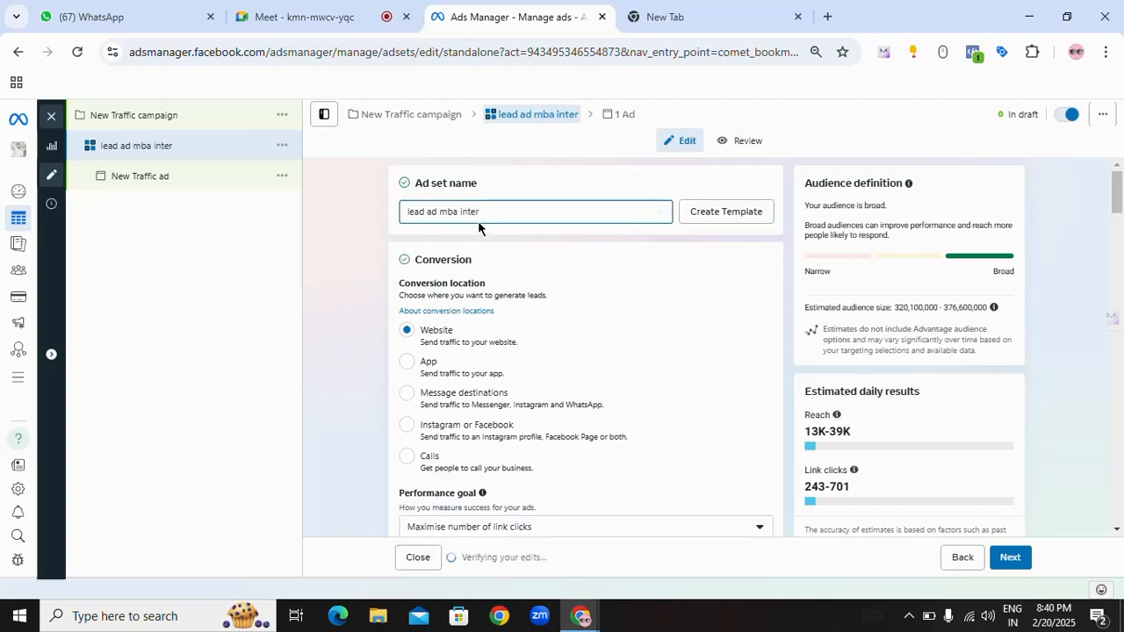
{"action": "left_click_drag", "start_coordinate": [486, 211], "coordinate": [405, 212]}
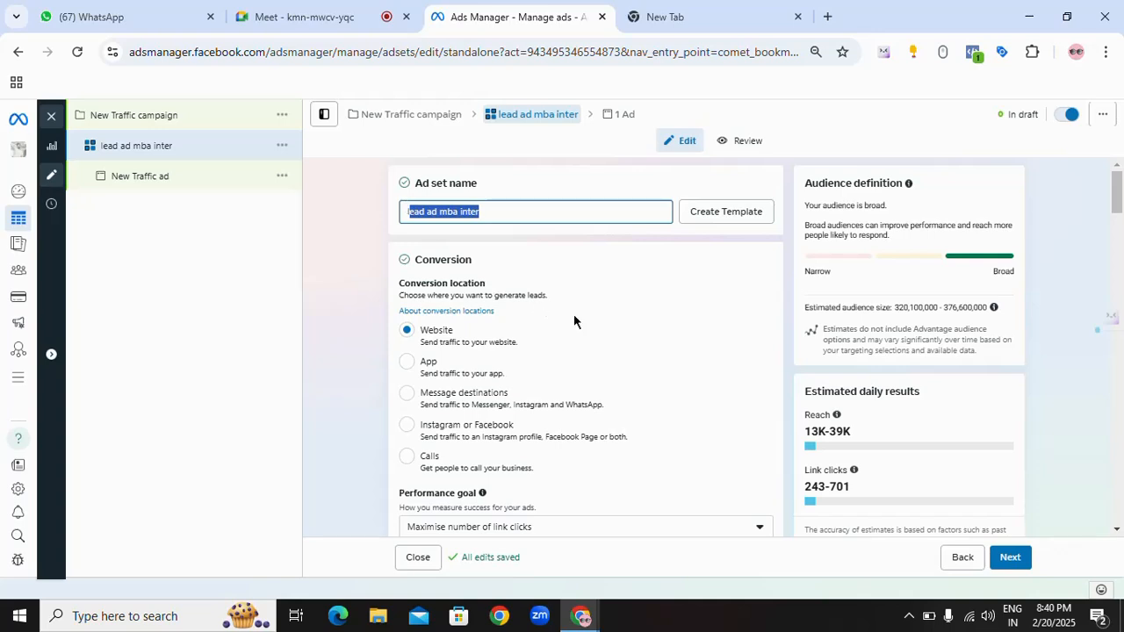
Step: Reset the ad set's start date to today in the budget and schedule settings
{"action": "scroll", "coordinate": [615, 320], "scroll_direction": "down", "scroll_amount": 3}
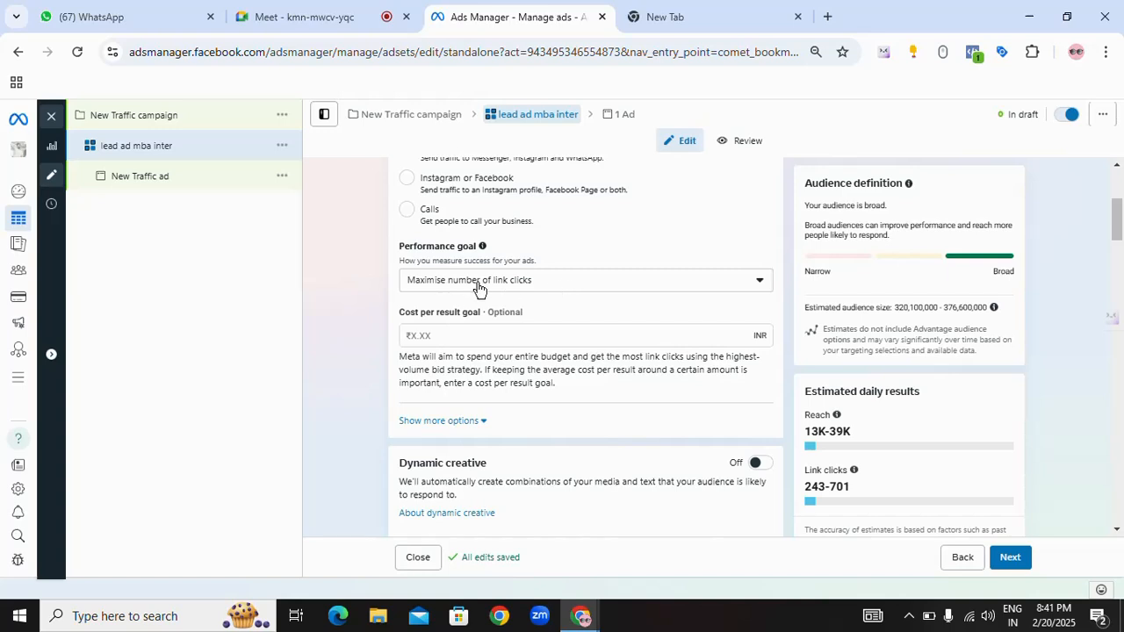
{"action": "scroll", "coordinate": [566, 299], "scroll_direction": "down", "scroll_amount": 2}
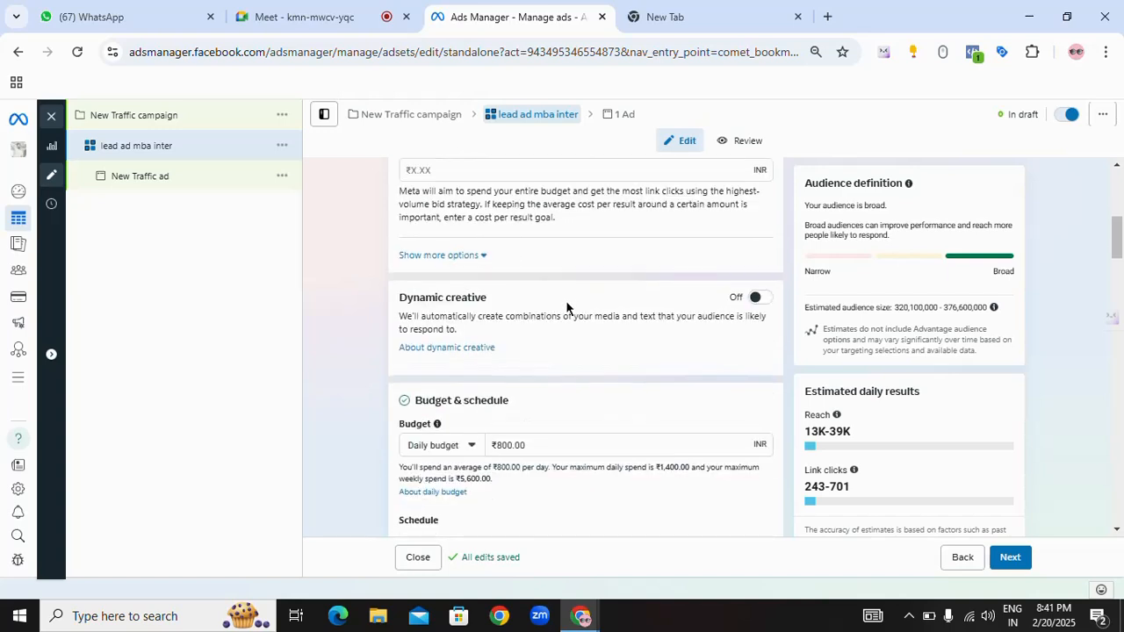
{"action": "scroll", "coordinate": [531, 394], "scroll_direction": "down", "scroll_amount": 1}
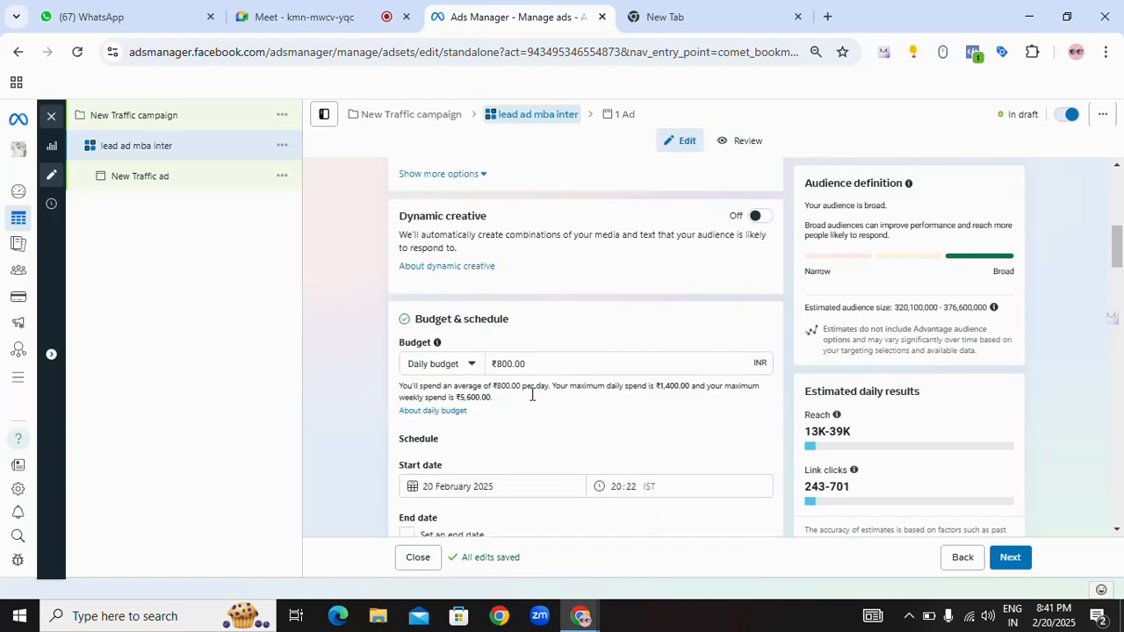
{"action": "double_click", "coordinate": [500, 362]}
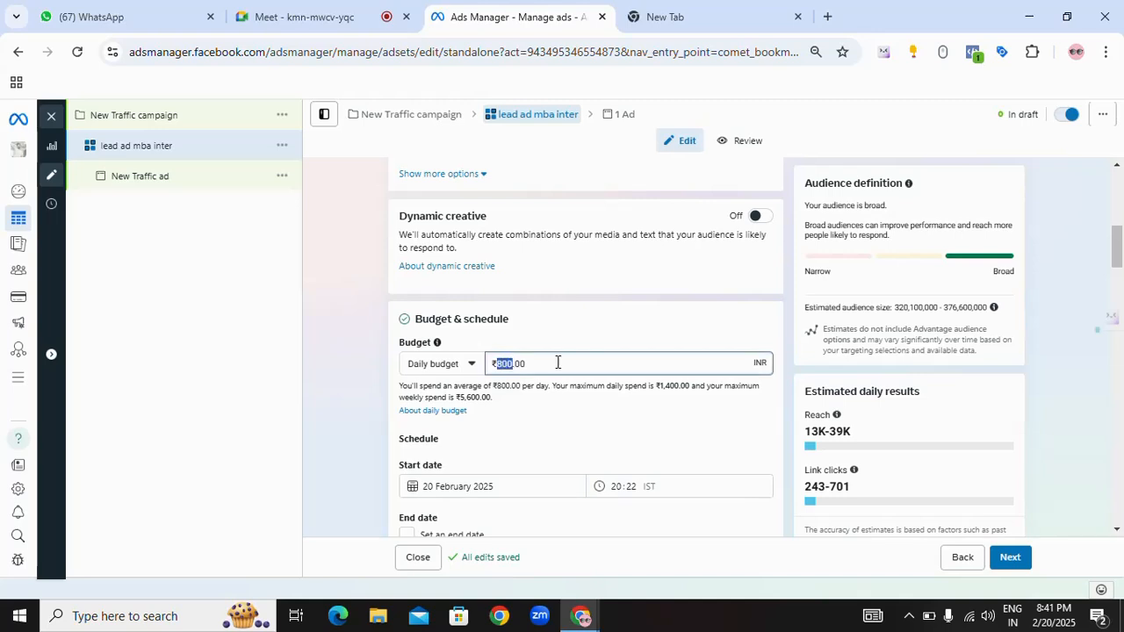
{"action": "scroll", "coordinate": [556, 362], "scroll_direction": "down", "scroll_amount": 2}
{"action": "scroll", "coordinate": [556, 362], "scroll_direction": "down", "scroll_amount": 1}
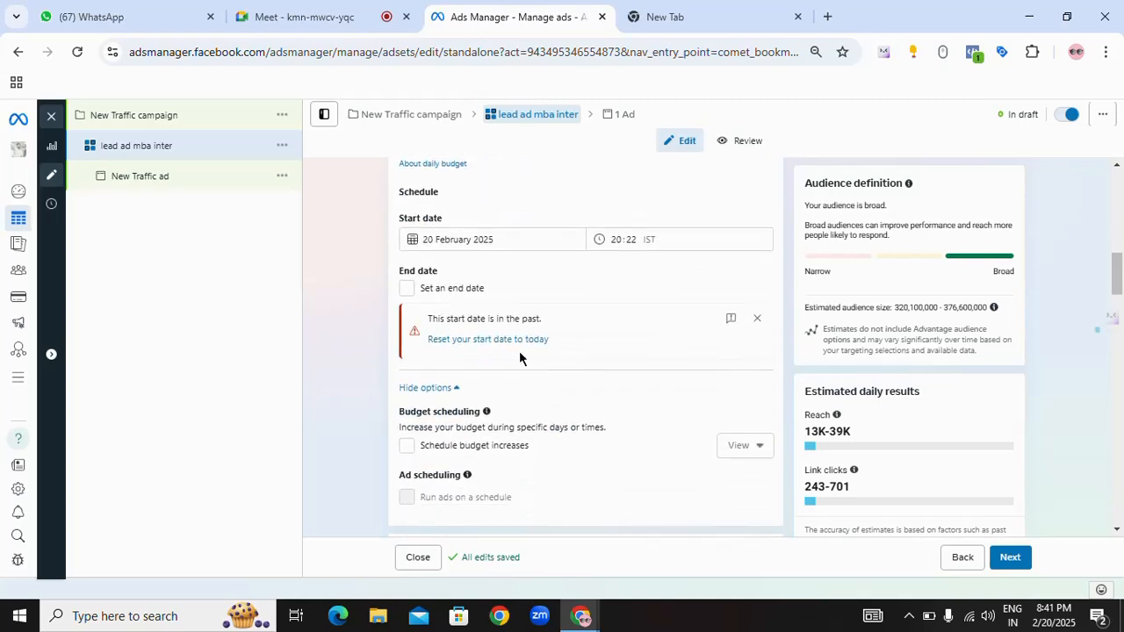
{"action": "left_click", "coordinate": [621, 239]}
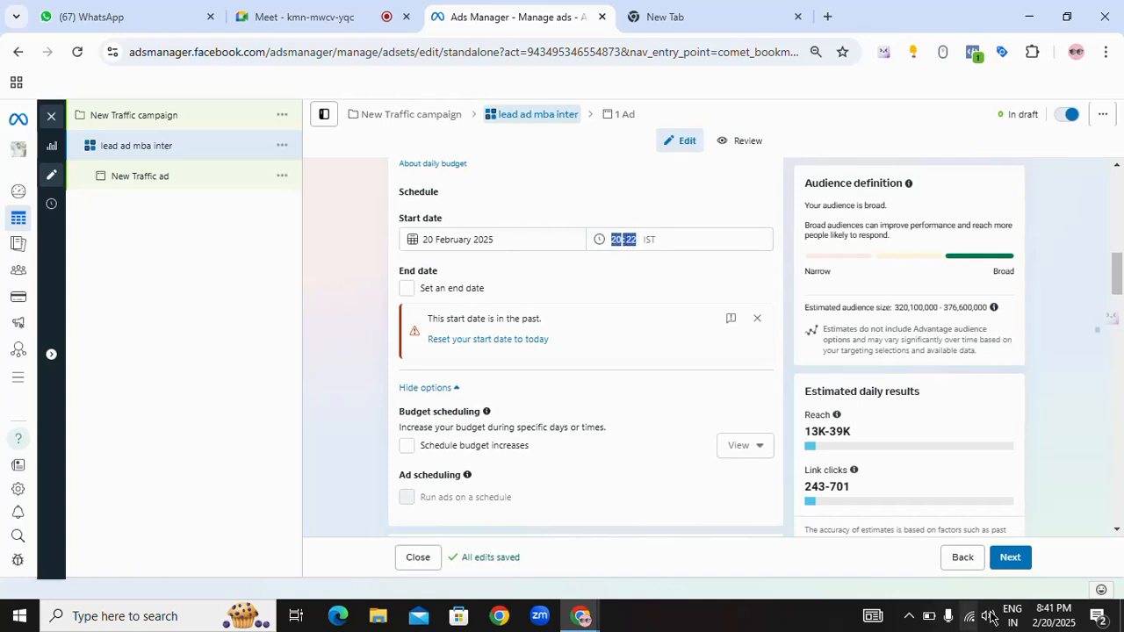
{"action": "left_click", "coordinate": [533, 342]}
Step: Review the ad set's audience section, from the new audience and custom audience options through Advantage detailed targeting
{"action": "scroll", "coordinate": [564, 300], "scroll_direction": "down", "scroll_amount": 2}
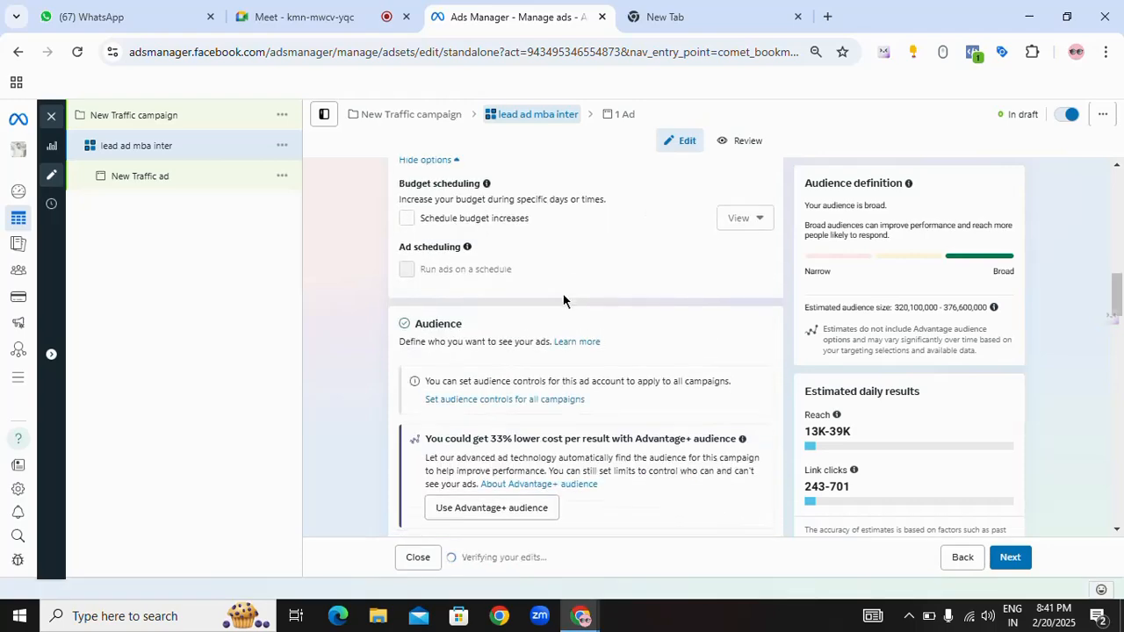
{"action": "scroll", "coordinate": [565, 301], "scroll_direction": "up", "scroll_amount": 1}
{"action": "scroll", "coordinate": [563, 300], "scroll_direction": "down", "scroll_amount": 6}
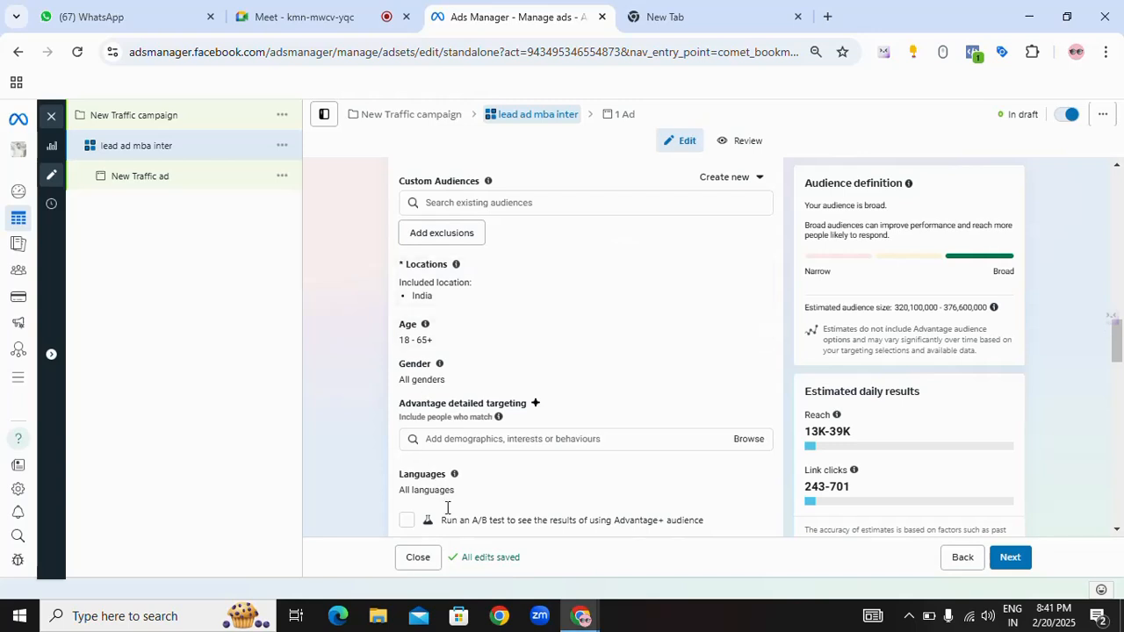
{"action": "scroll", "coordinate": [485, 364], "scroll_direction": "up", "scroll_amount": 2}
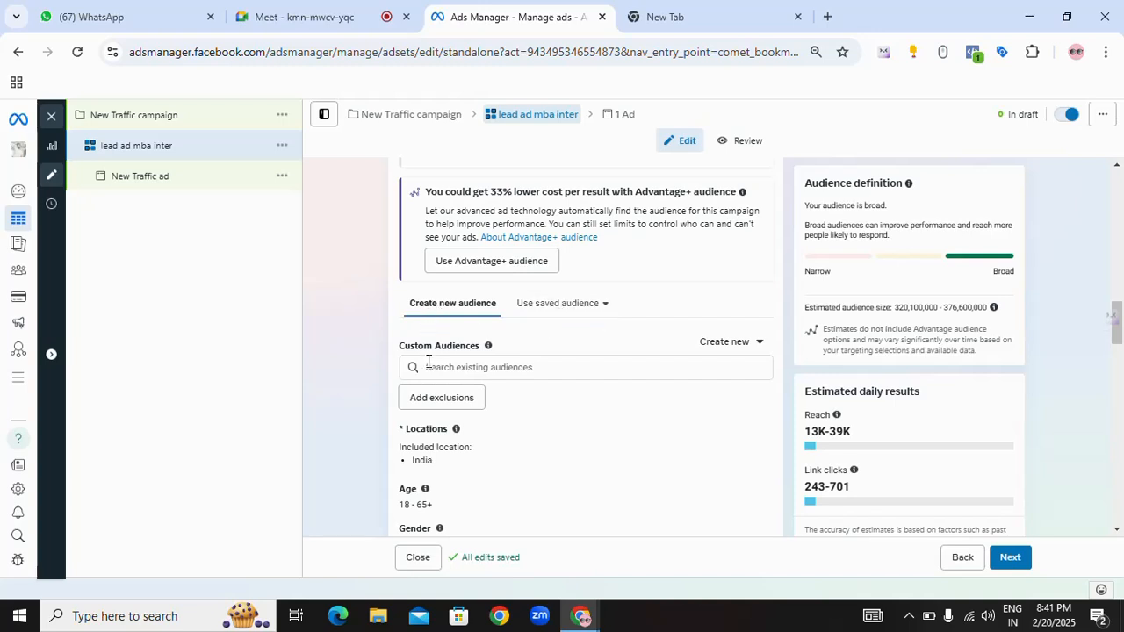
{"action": "left_click_drag", "start_coordinate": [398, 351], "coordinate": [481, 350]}
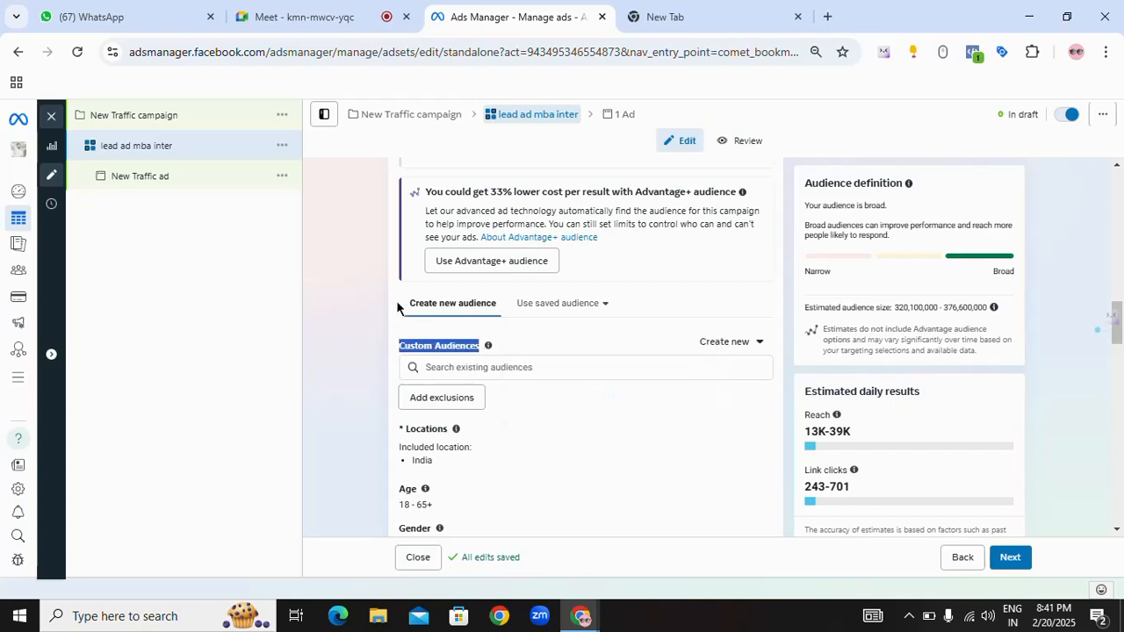
{"action": "left_click_drag", "start_coordinate": [396, 300], "coordinate": [482, 309]}
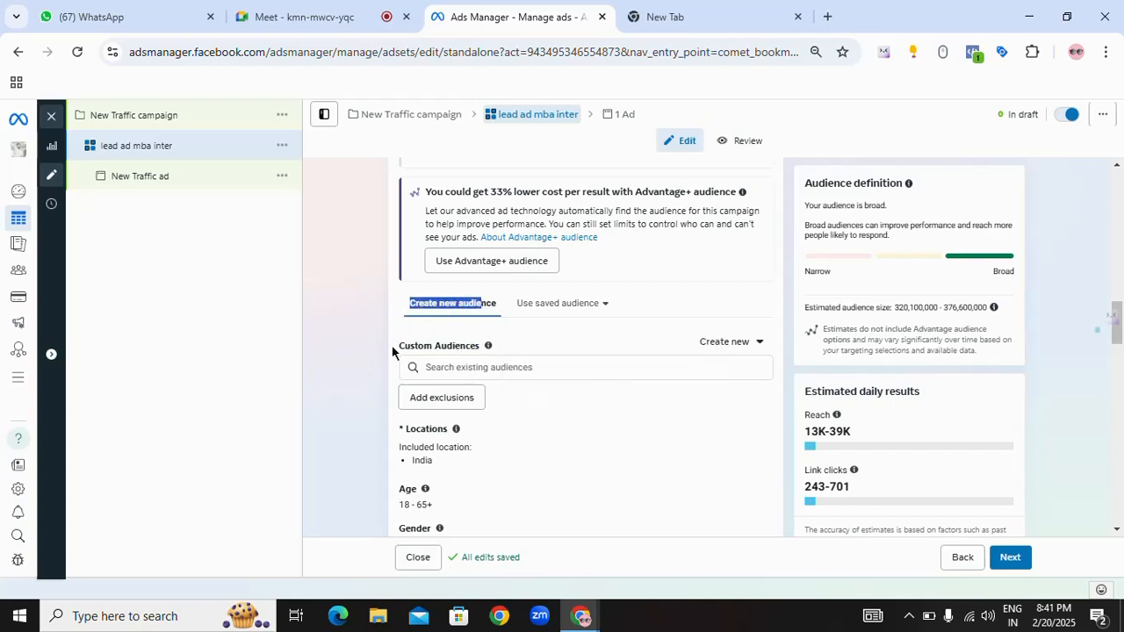
{"action": "left_click_drag", "start_coordinate": [392, 346], "coordinate": [478, 351]}
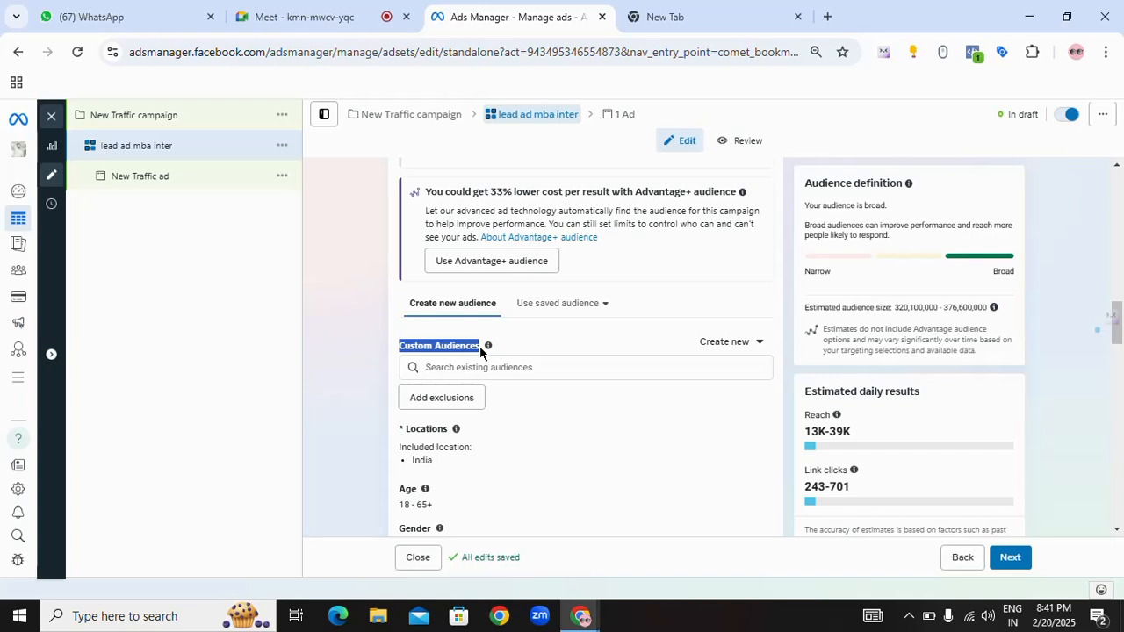
{"action": "scroll", "coordinate": [492, 355], "scroll_direction": "down", "scroll_amount": 4}
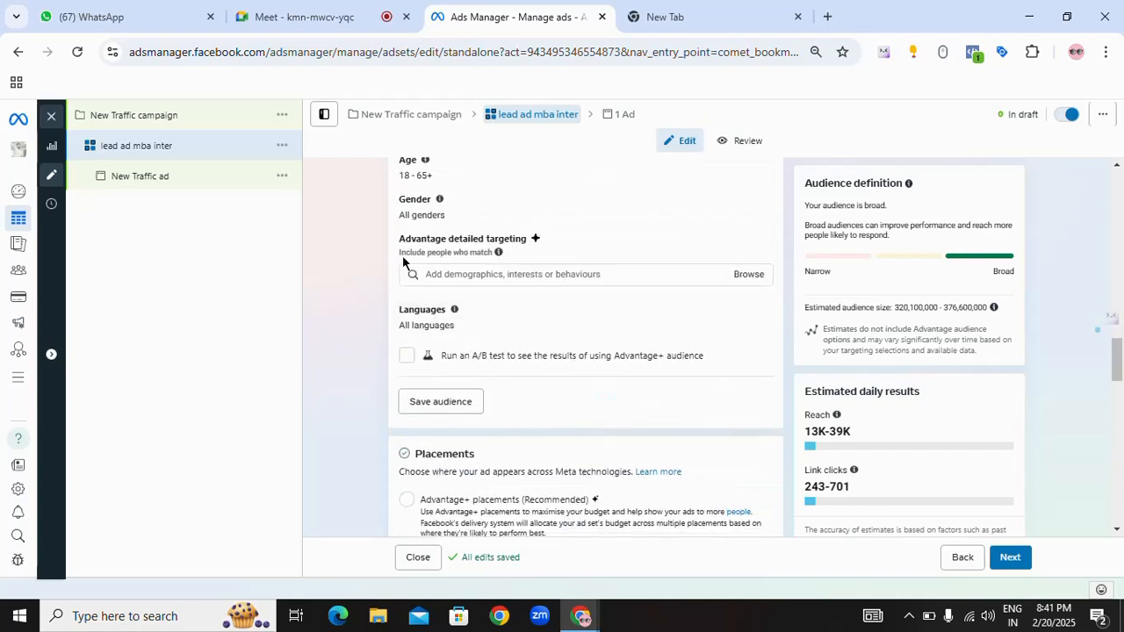
{"action": "mouse_move", "coordinate": [396, 251]}
{"action": "left_mouse_down"}
{"action": "mouse_move", "coordinate": [482, 251]}
{"action": "mouse_move", "coordinate": [404, 245]}
{"action": "left_mouse_up"}
{"action": "scroll", "coordinate": [466, 272], "scroll_direction": "up", "scroll_amount": 3}
{"action": "scroll", "coordinate": [466, 273], "scroll_direction": "up", "scroll_amount": 1}
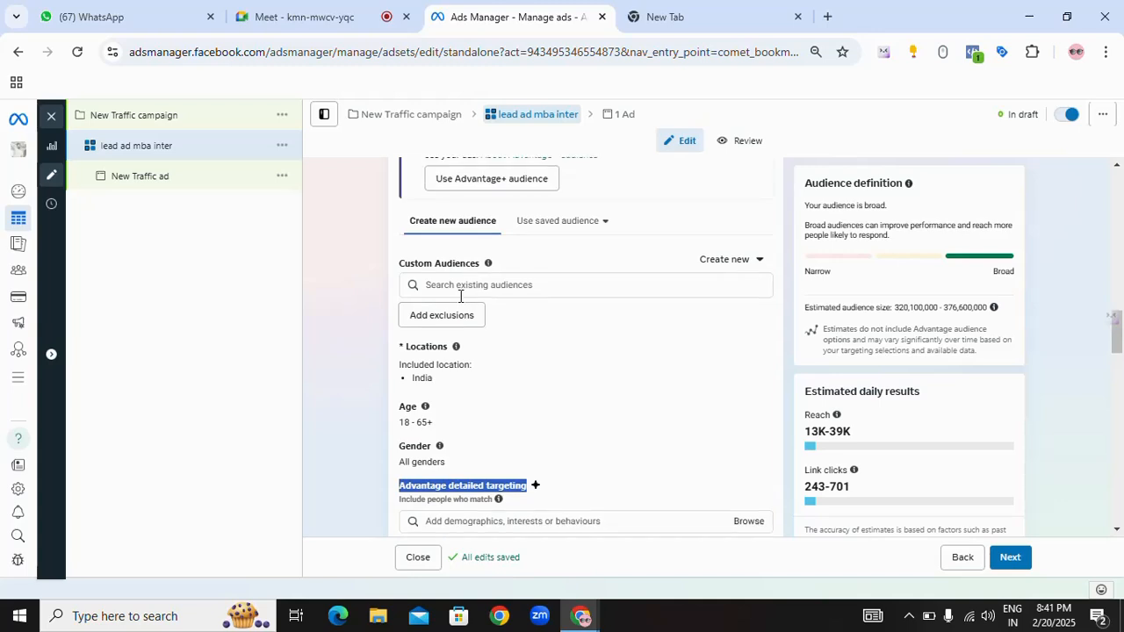
Step: Examine the Custom Audiences information and the location, age and gender settings of the audience
{"action": "left_click_drag", "start_coordinate": [400, 263], "coordinate": [478, 261]}
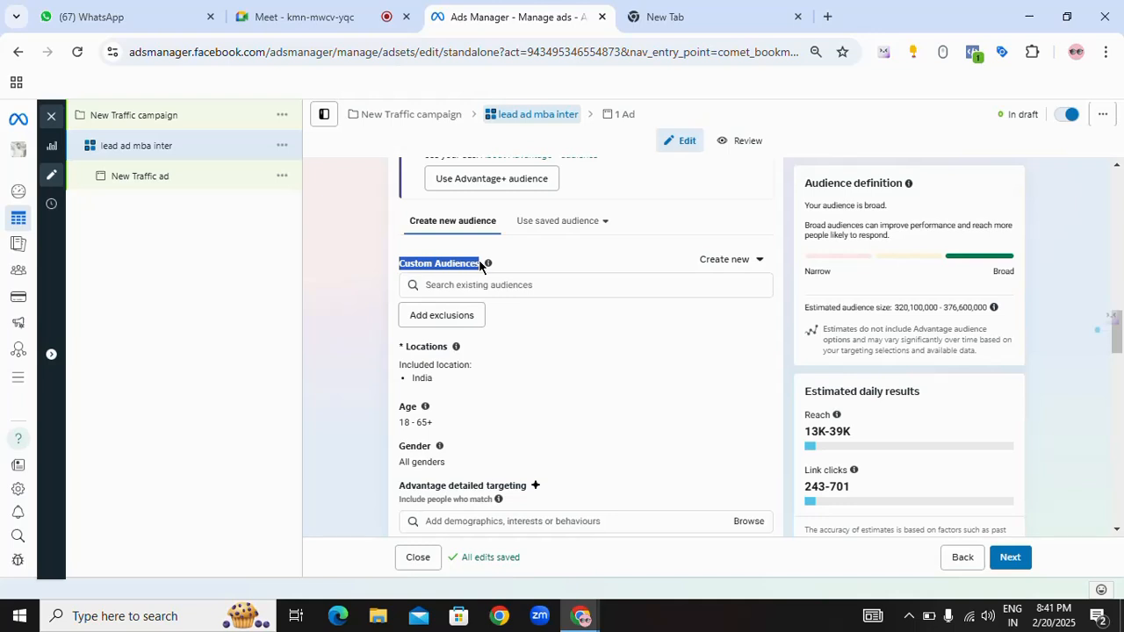
{"action": "mouse_move", "coordinate": [489, 266]}
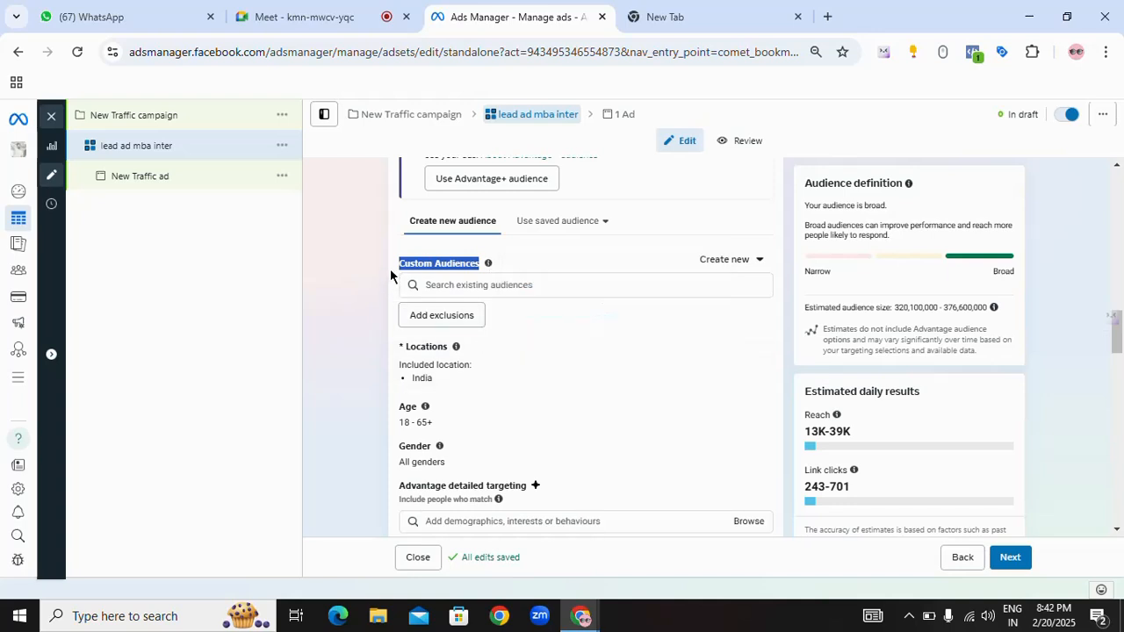
{"action": "left_click", "coordinate": [521, 250]}
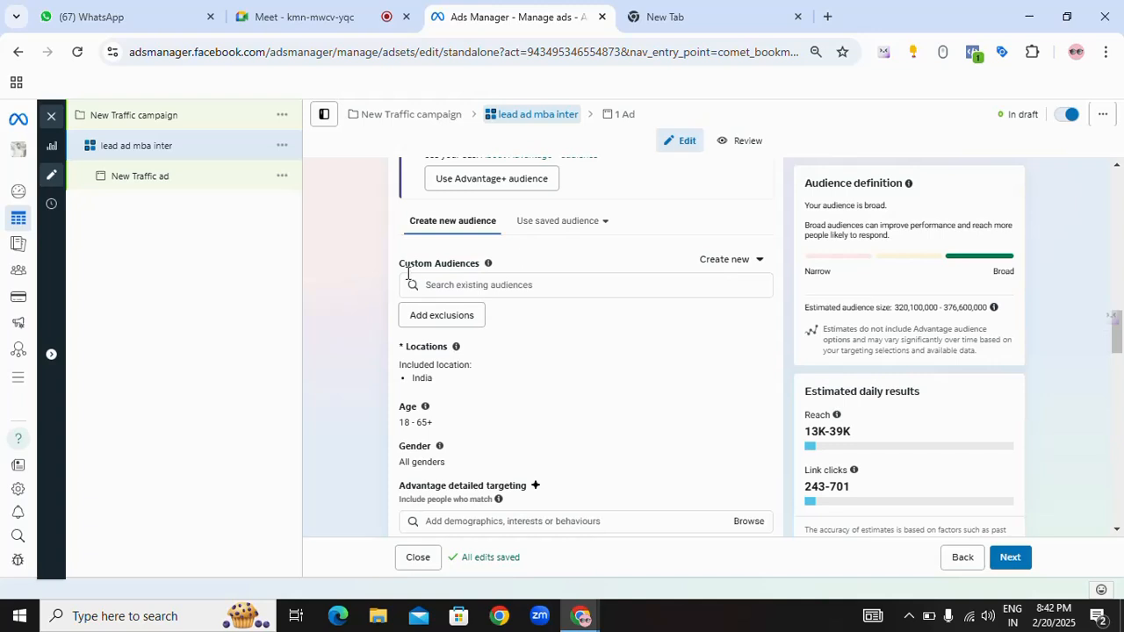
{"action": "left_click_drag", "start_coordinate": [396, 267], "coordinate": [453, 269]}
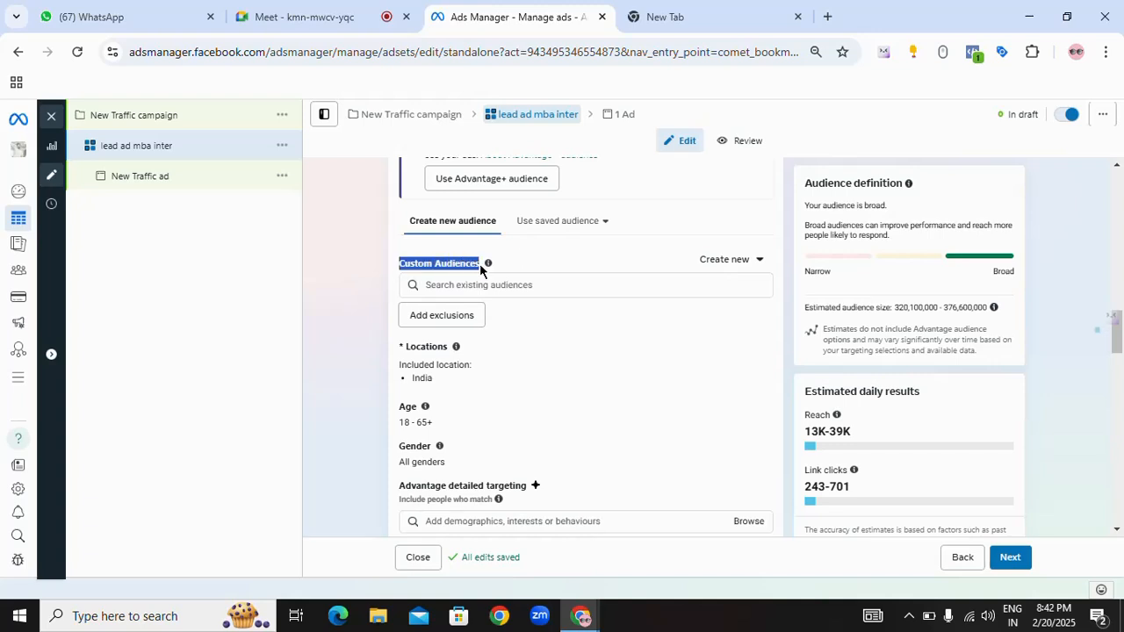
{"action": "mouse_move", "coordinate": [487, 263]}
{"action": "left_click", "coordinate": [593, 240]}
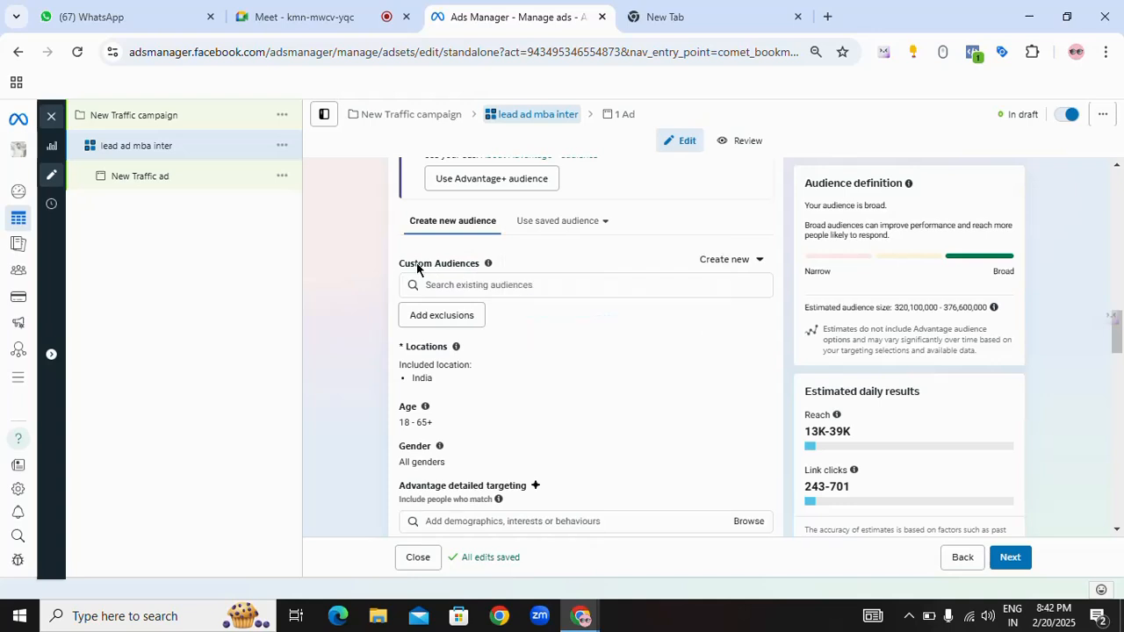
{"action": "scroll", "coordinate": [419, 268], "scroll_direction": "down", "scroll_amount": 1}
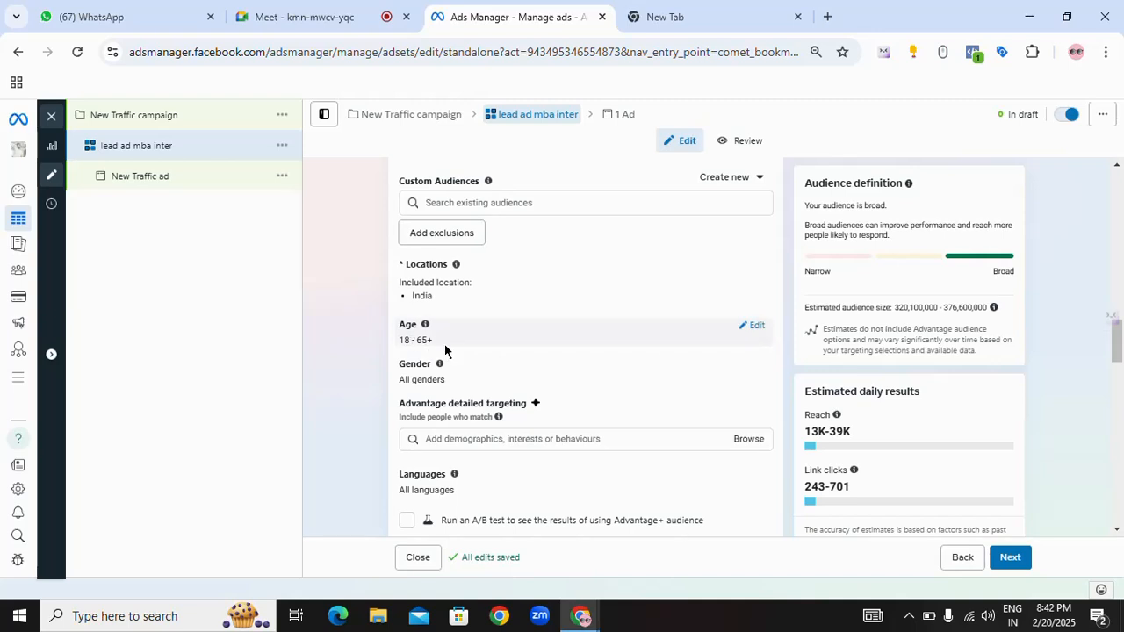
{"action": "left_click_drag", "start_coordinate": [433, 380], "coordinate": [426, 378]}
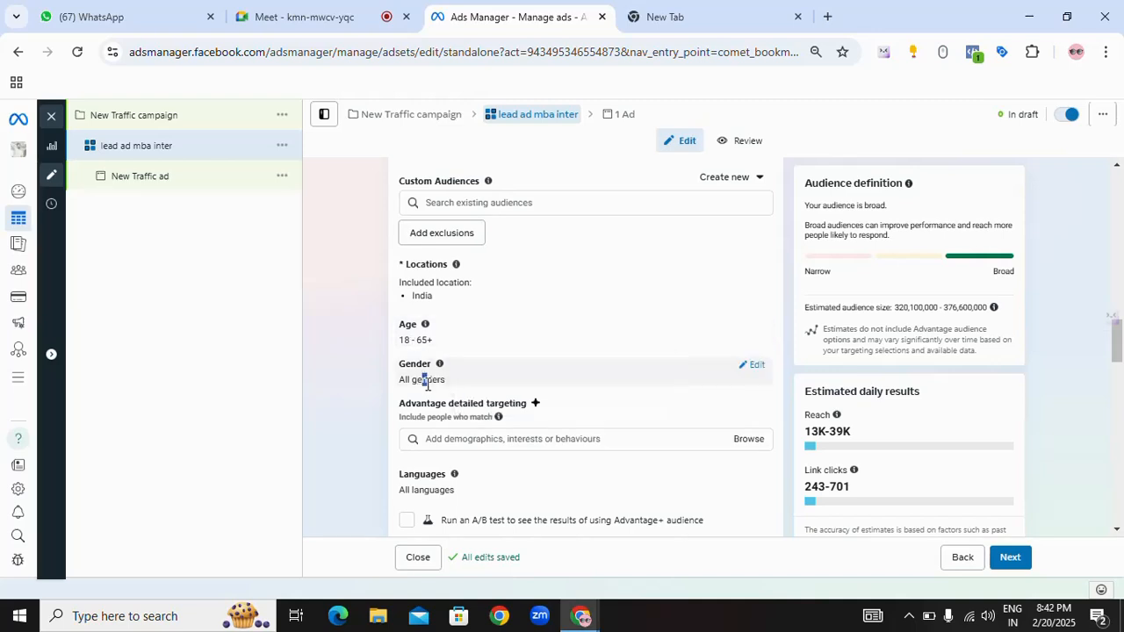
{"action": "scroll", "coordinate": [484, 383], "scroll_direction": "down", "scroll_amount": 1}
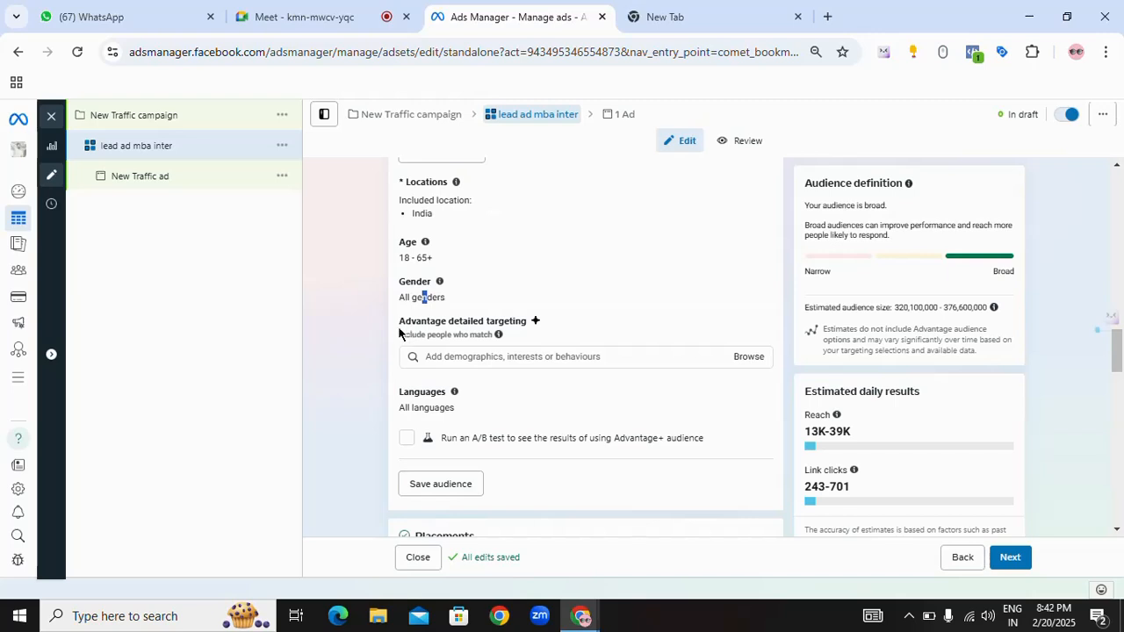
Step: Browse the Advantage detailed targeting demographics down to Education and look through the Education level options
{"action": "left_click_drag", "start_coordinate": [399, 322], "coordinate": [531, 329]}
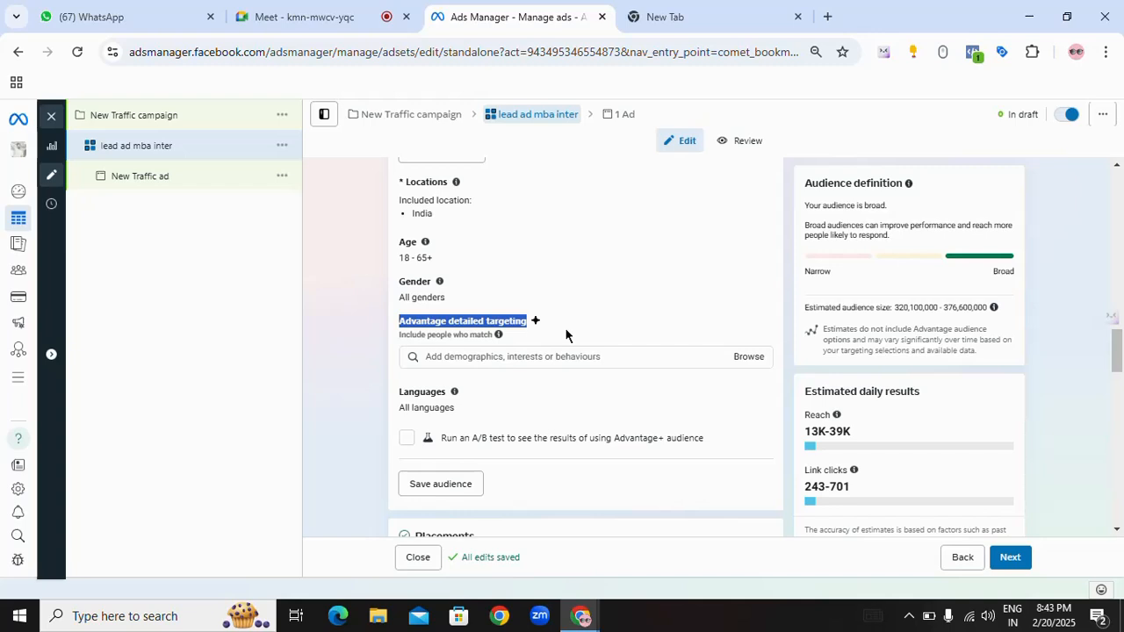
{"action": "left_click", "coordinate": [745, 359]}
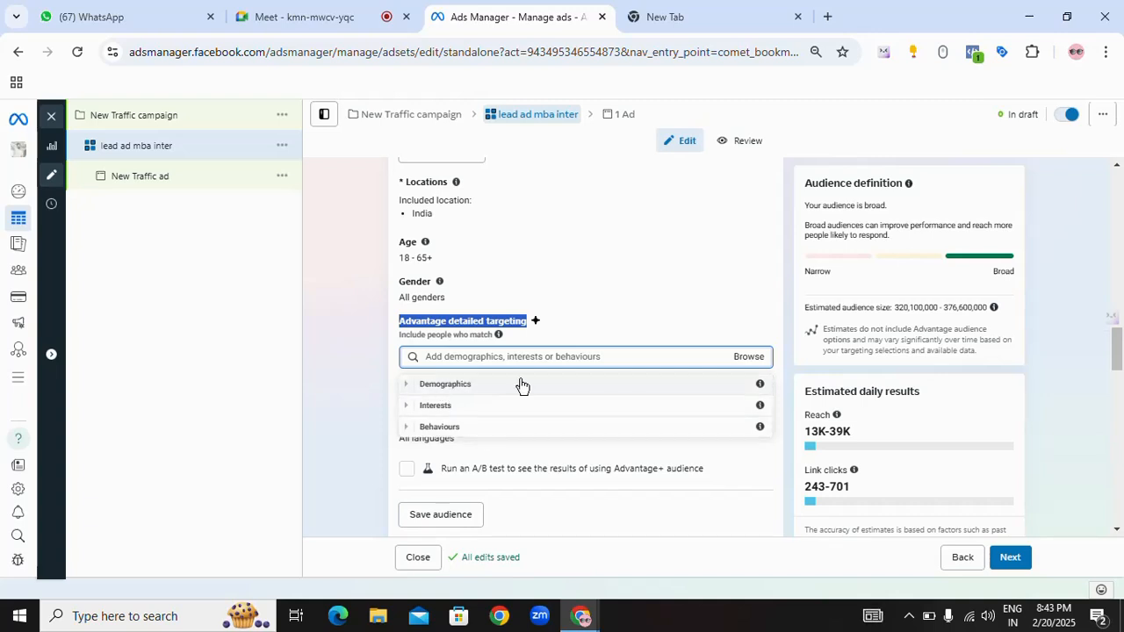
{"action": "left_click", "coordinate": [432, 388]}
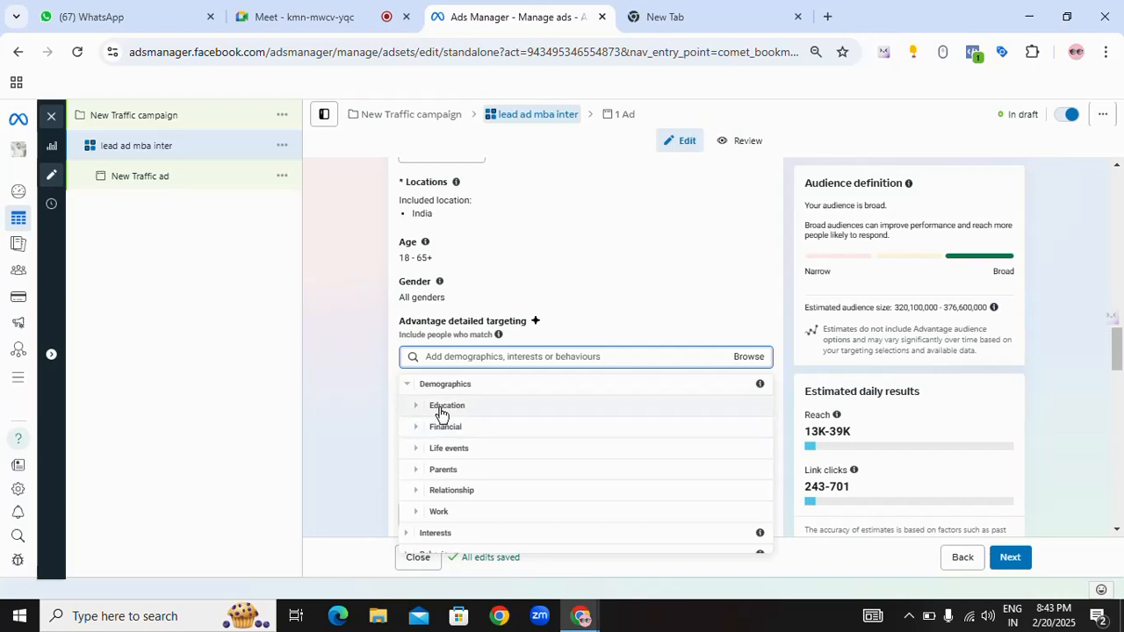
{"action": "left_click", "coordinate": [434, 408]}
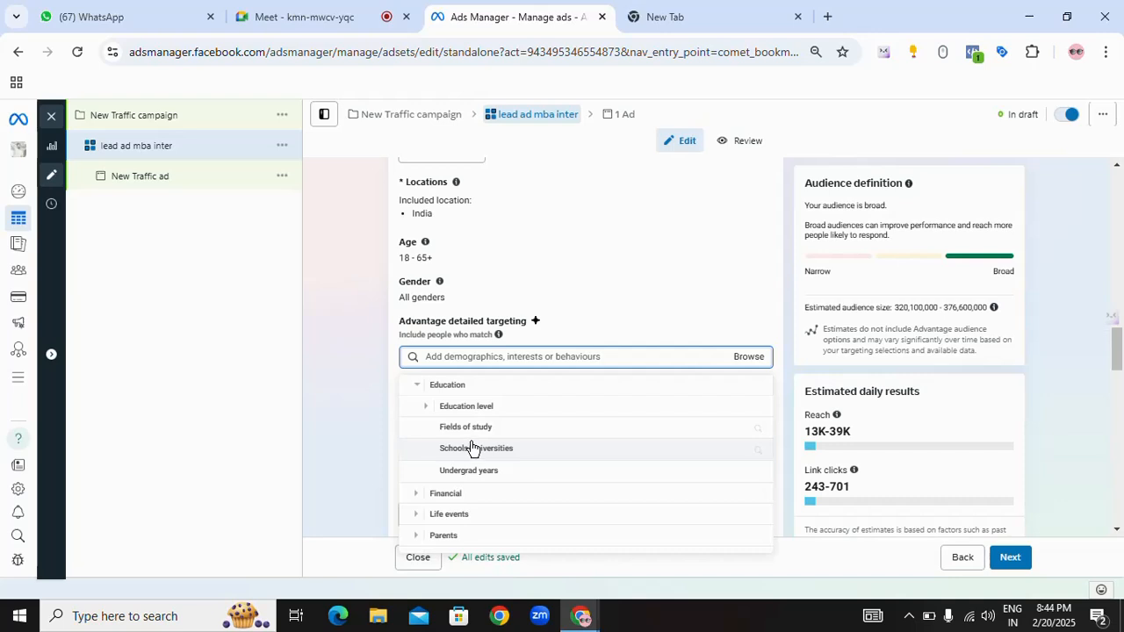
{"action": "left_click", "coordinate": [426, 407]}
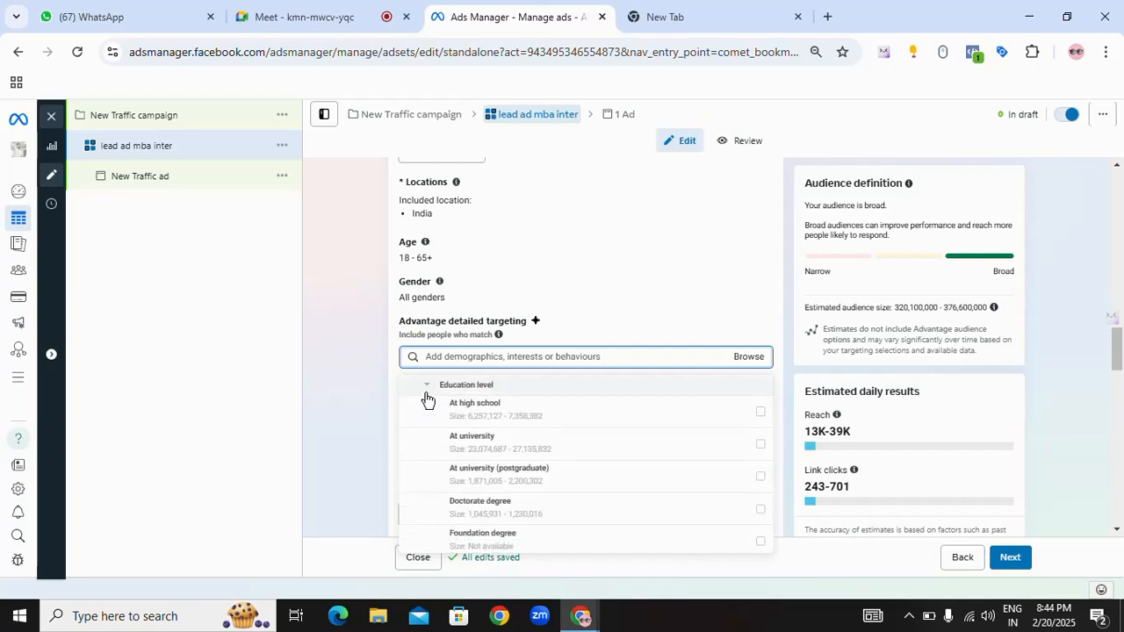
{"action": "scroll", "coordinate": [430, 404], "scroll_direction": "up", "scroll_amount": 1}
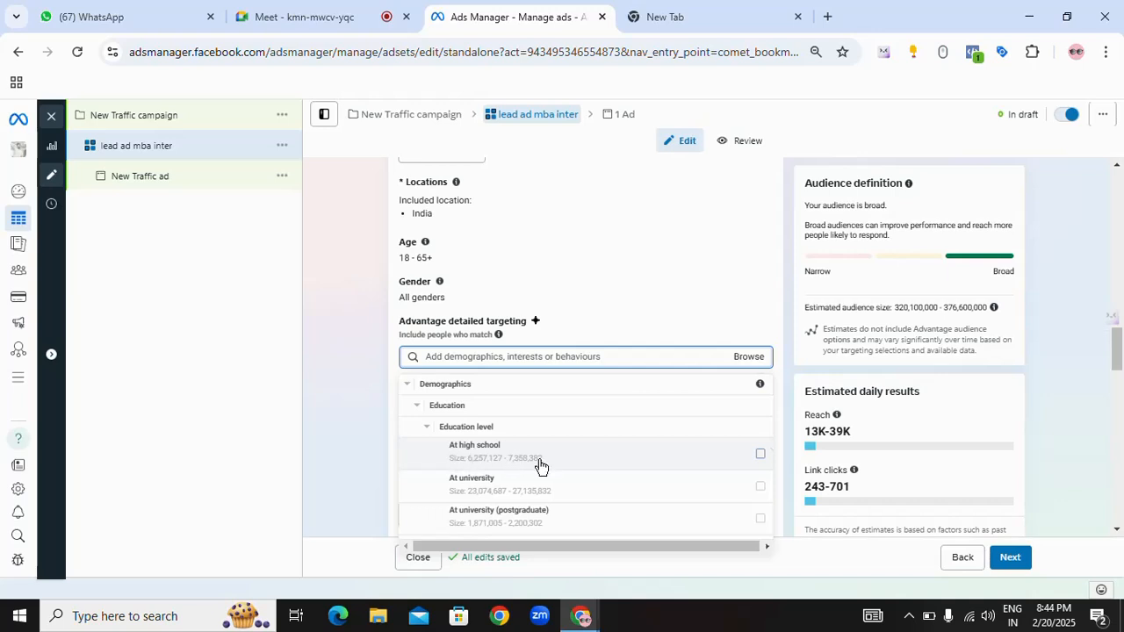
{"action": "scroll", "coordinate": [536, 488], "scroll_direction": "down", "scroll_amount": 1}
{"action": "scroll", "coordinate": [540, 489], "scroll_direction": "down", "scroll_amount": 1}
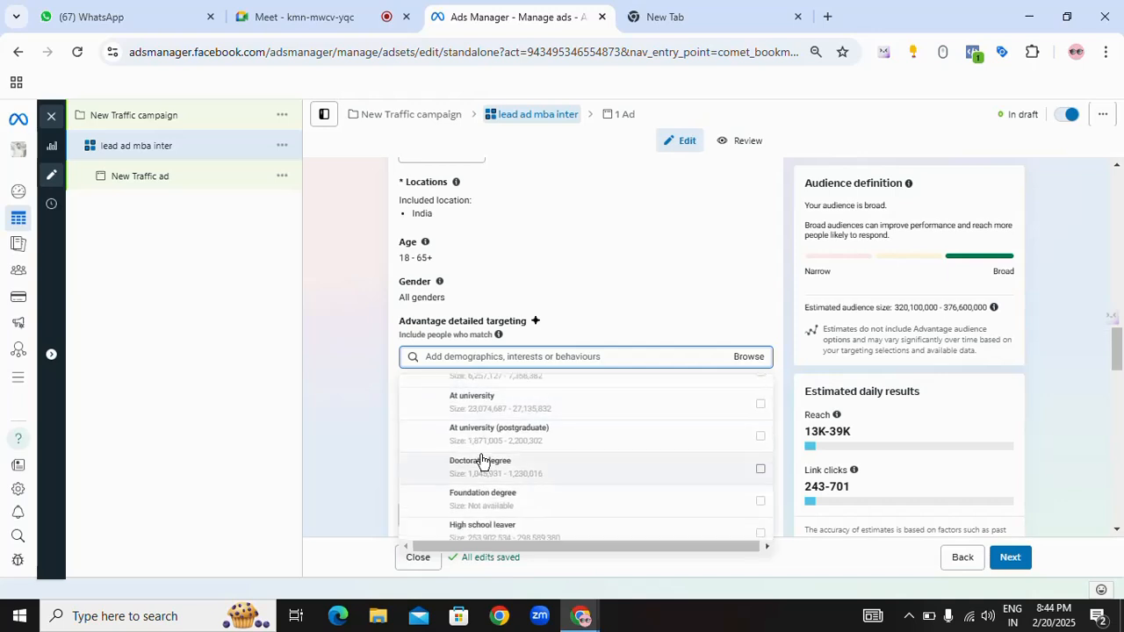
{"action": "mouse_move", "coordinate": [484, 439]}
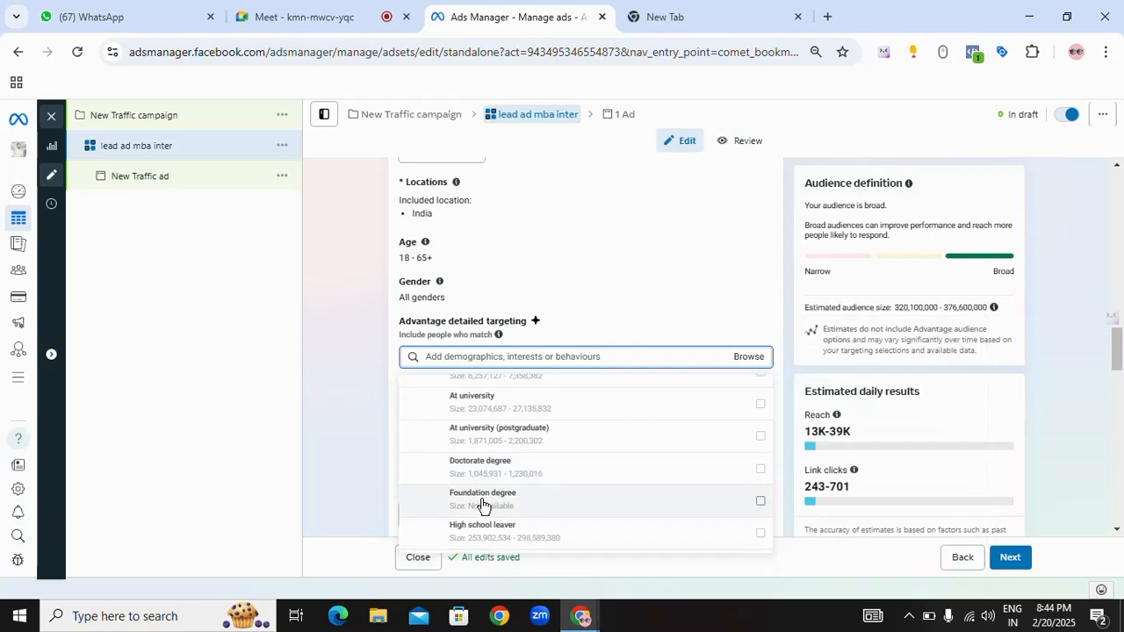
{"action": "scroll", "coordinate": [518, 465], "scroll_direction": "down", "scroll_amount": 5}
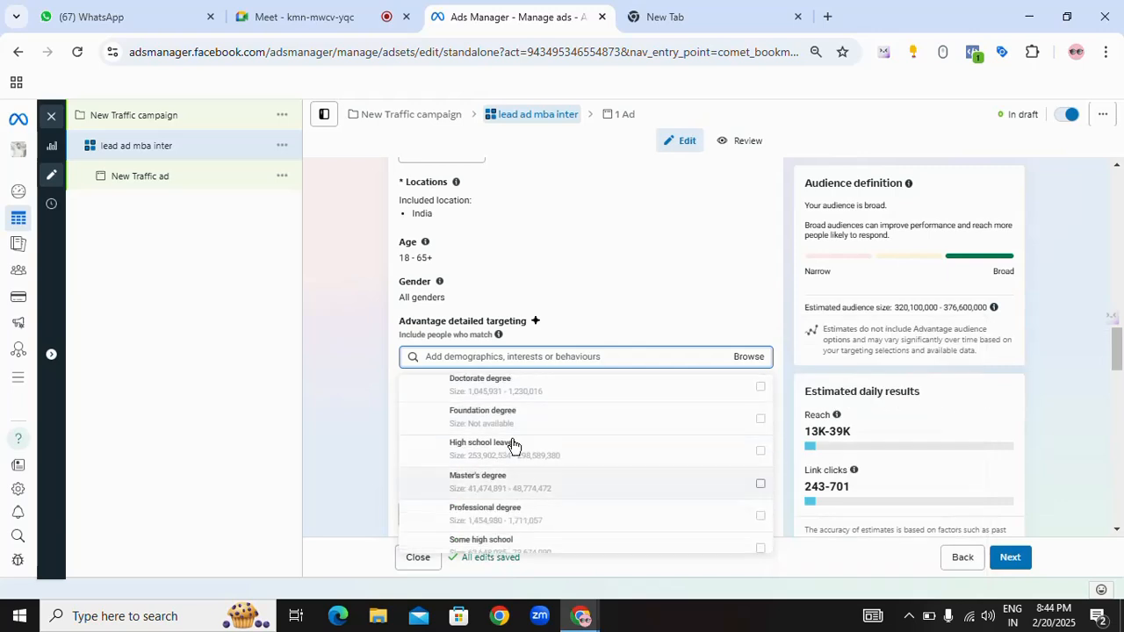
{"action": "scroll", "coordinate": [525, 468], "scroll_direction": "down", "scroll_amount": 2}
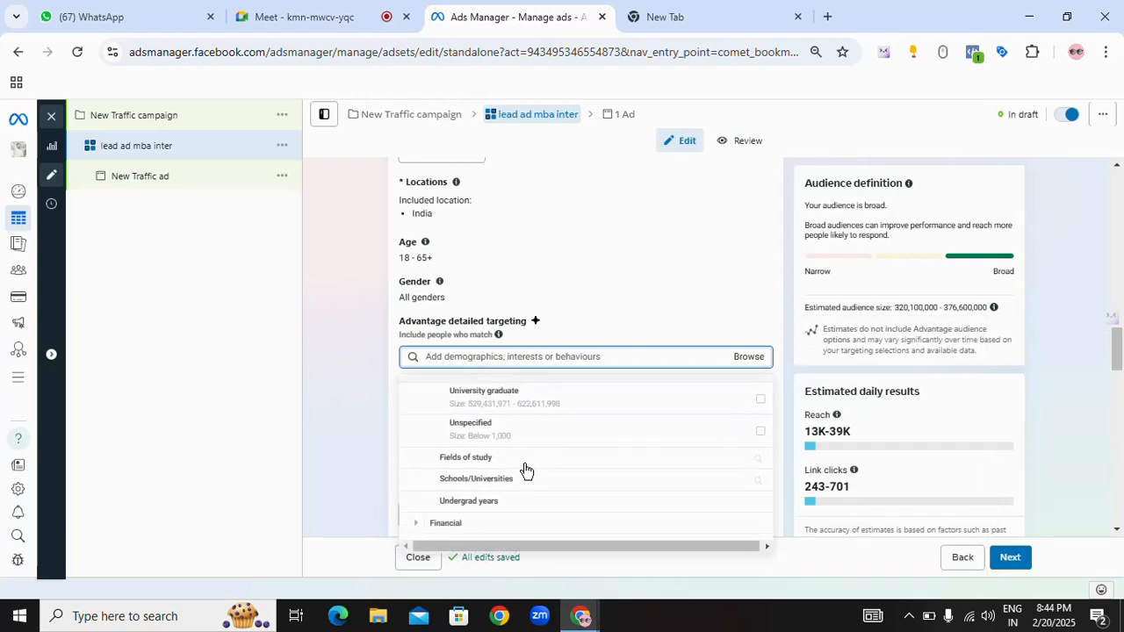
Step: Read the audience size, category path and description of the At university education level
{"action": "scroll", "coordinate": [524, 469], "scroll_direction": "up", "scroll_amount": 5}
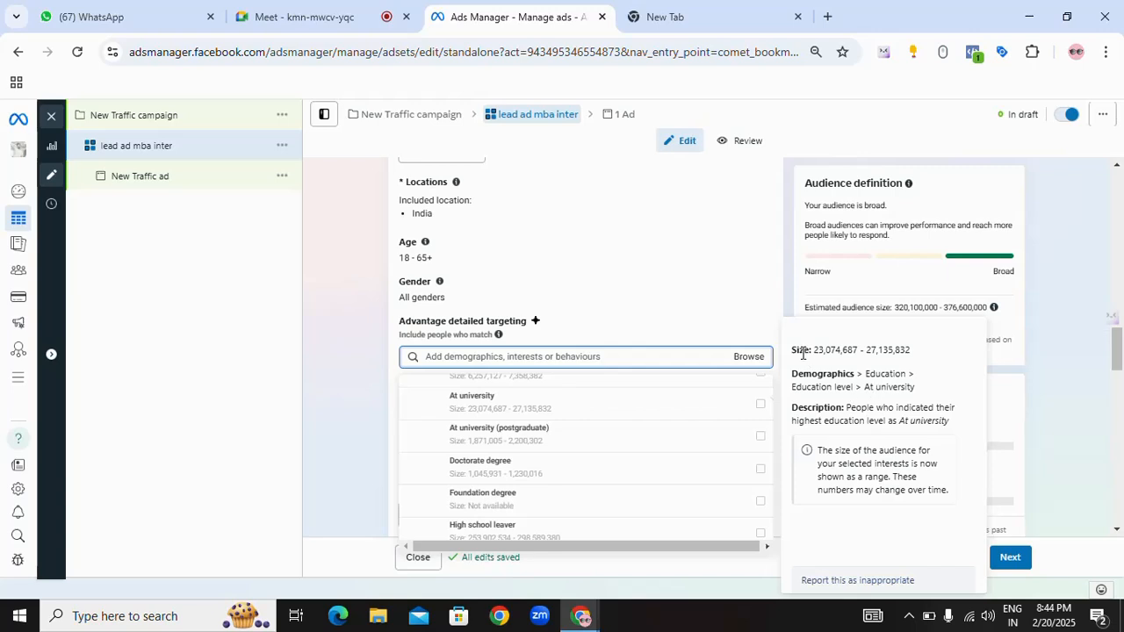
{"action": "left_click_drag", "start_coordinate": [813, 349], "coordinate": [897, 374]}
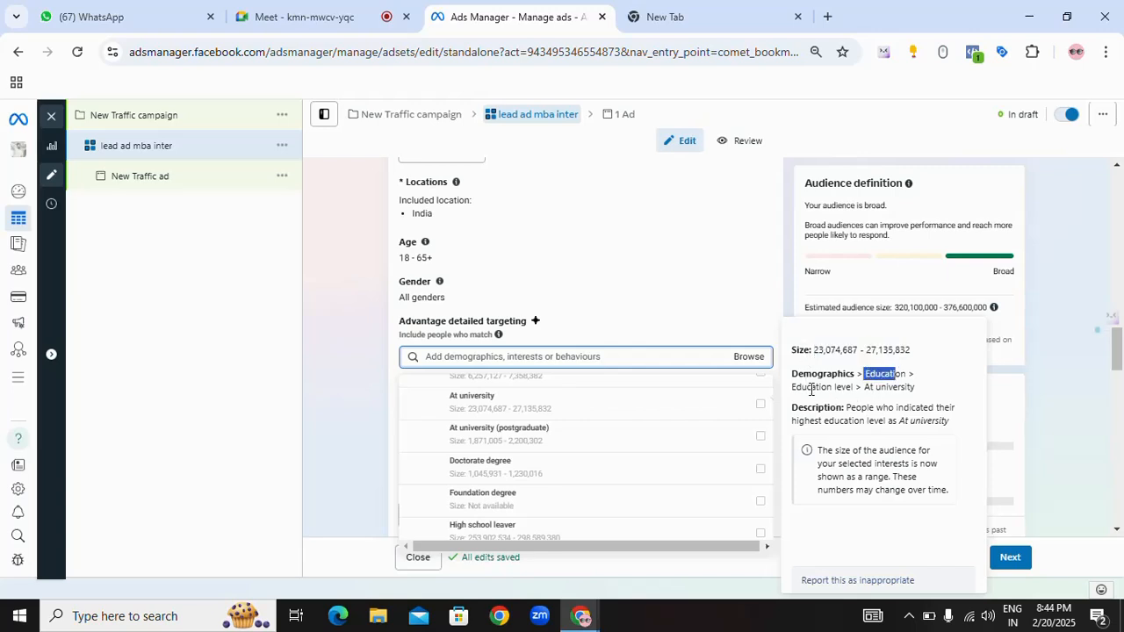
{"action": "left_click_drag", "start_coordinate": [791, 386], "coordinate": [916, 386]}
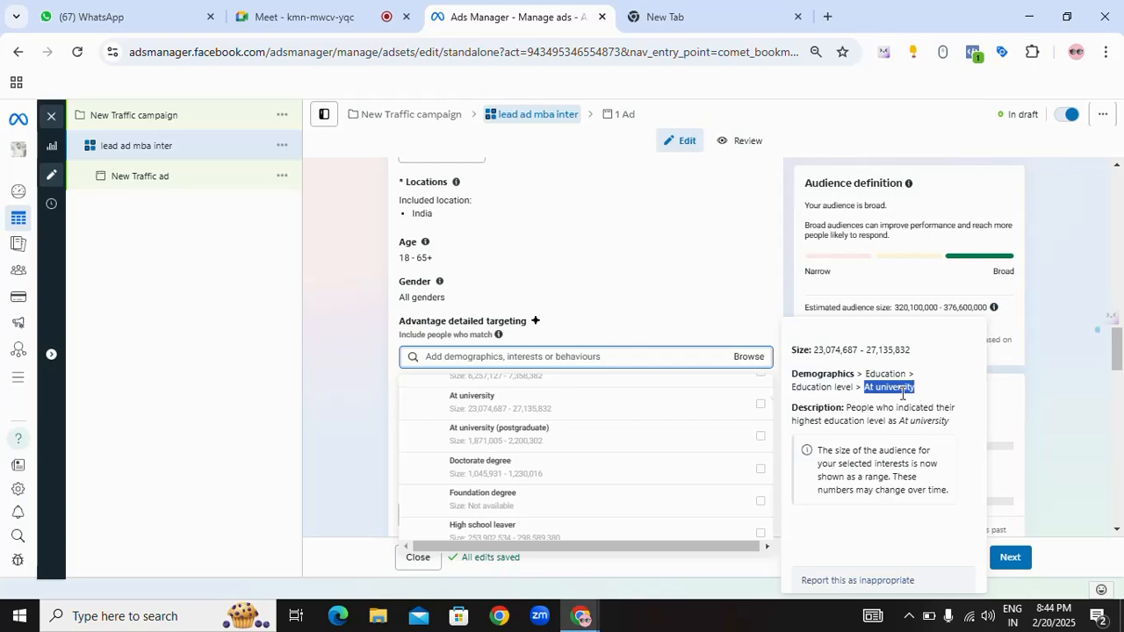
{"action": "left_click_drag", "start_coordinate": [848, 407], "coordinate": [955, 409]}
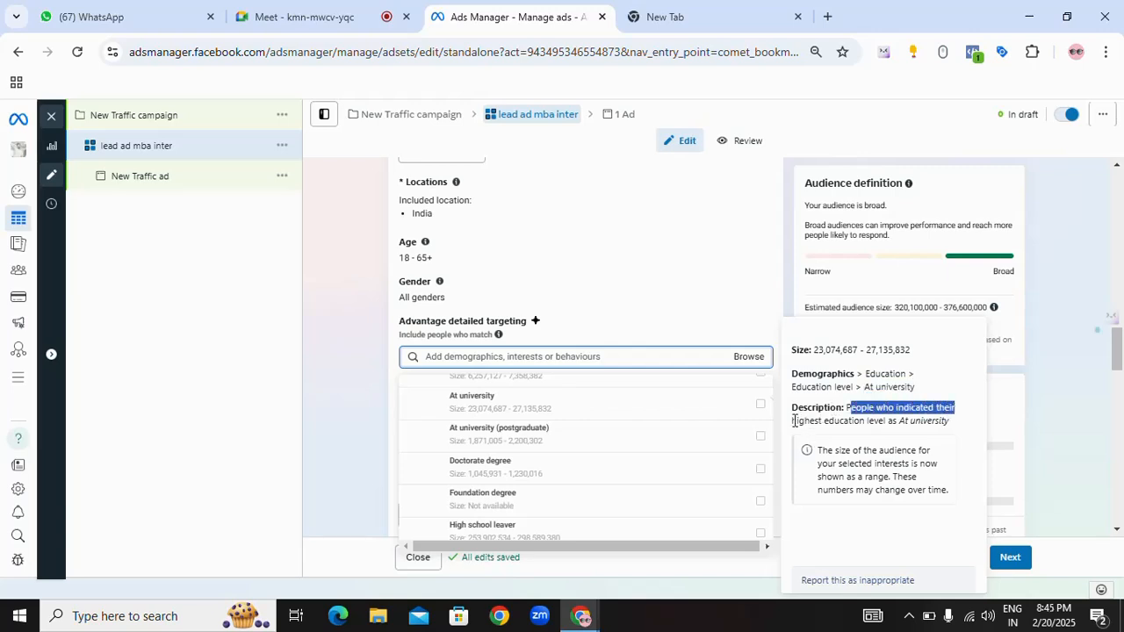
{"action": "left_click_drag", "start_coordinate": [796, 421], "coordinate": [948, 425]}
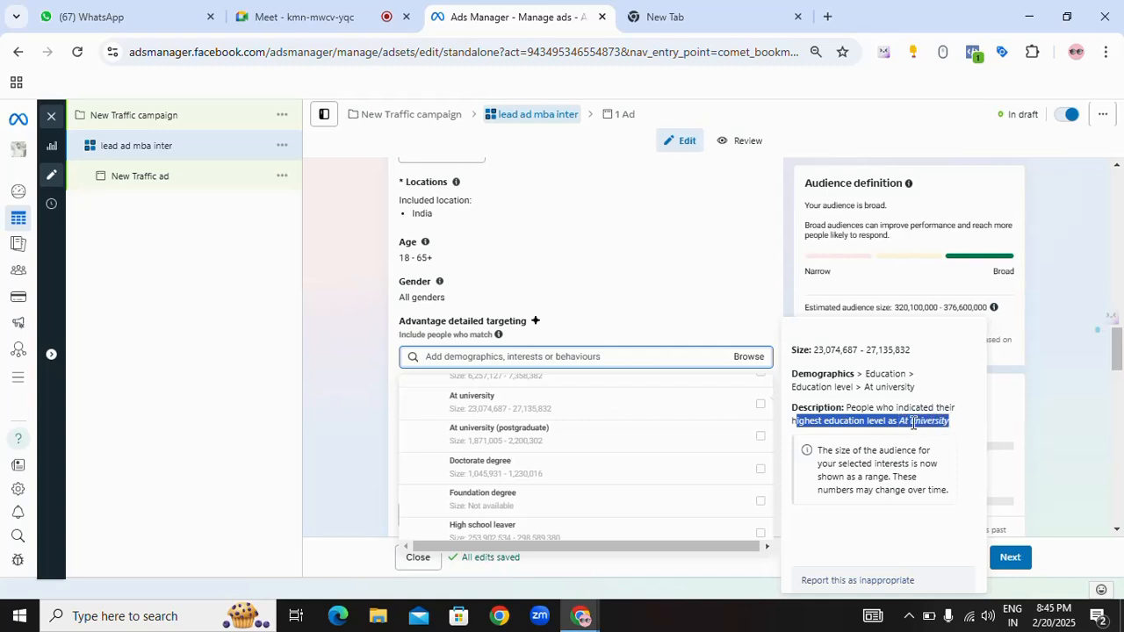
{"action": "left_click", "coordinate": [910, 422]}
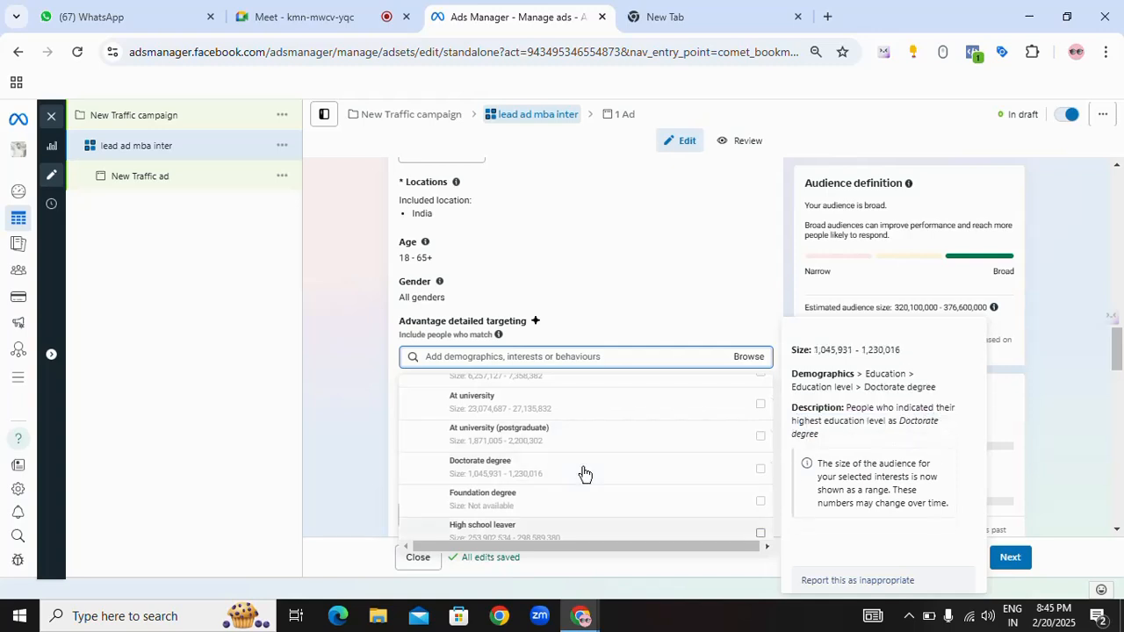
Step: Leave the education levels, look over the main Demographics categories and collapse the Demographics group
{"action": "scroll", "coordinate": [528, 461], "scroll_direction": "up", "scroll_amount": 1}
{"action": "scroll", "coordinate": [528, 461], "scroll_direction": "up", "scroll_amount": 1}
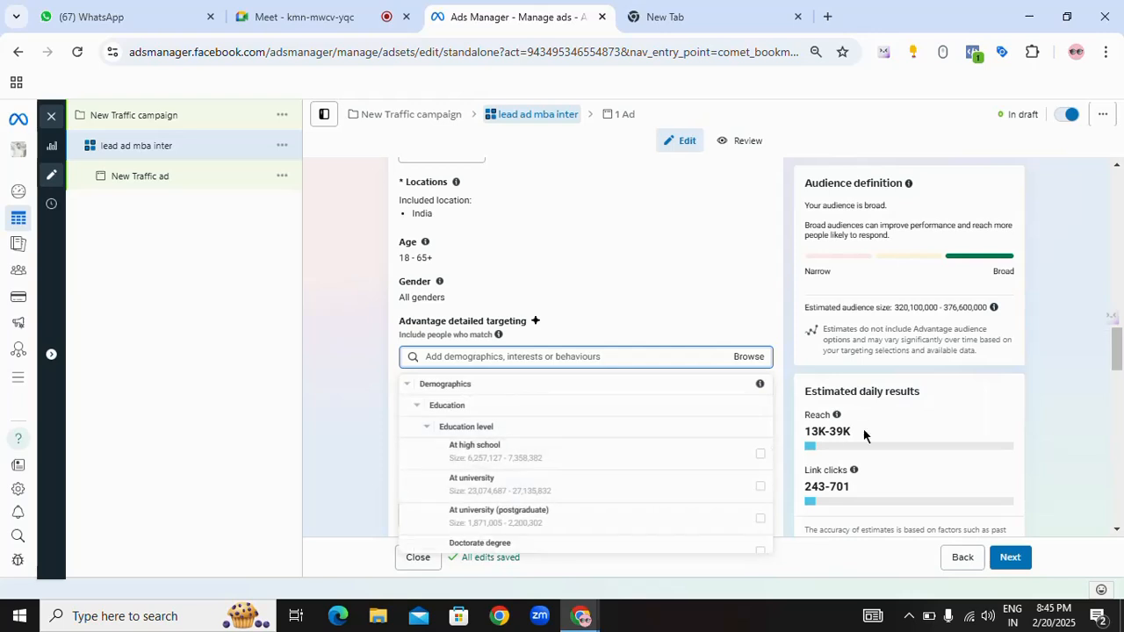
{"action": "left_click", "coordinate": [410, 388]}
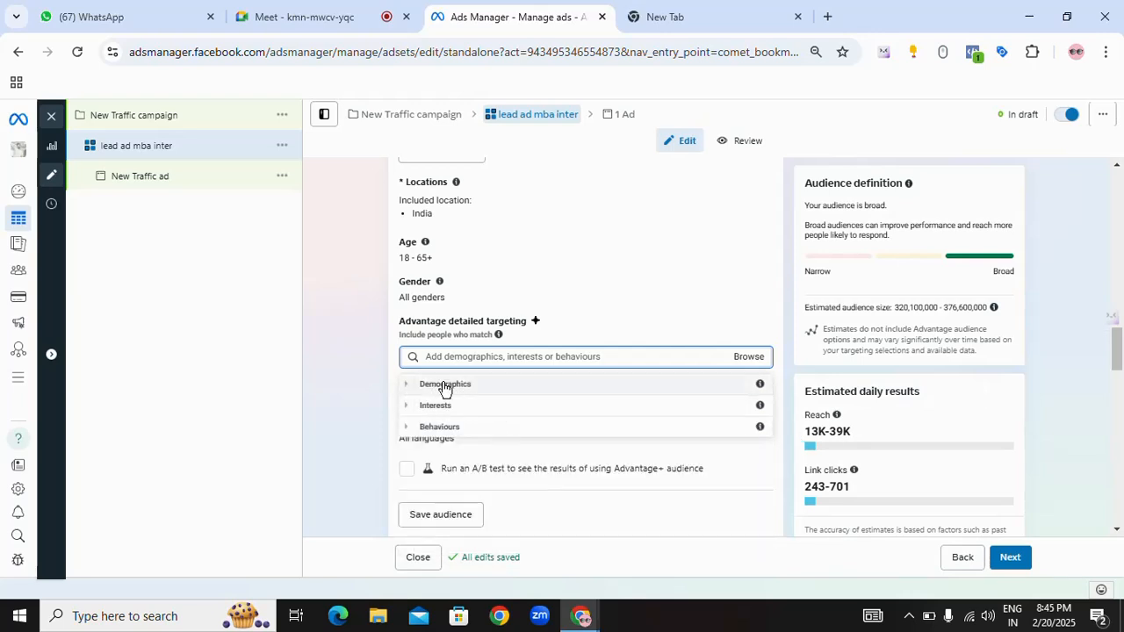
{"action": "left_click", "coordinate": [411, 388]}
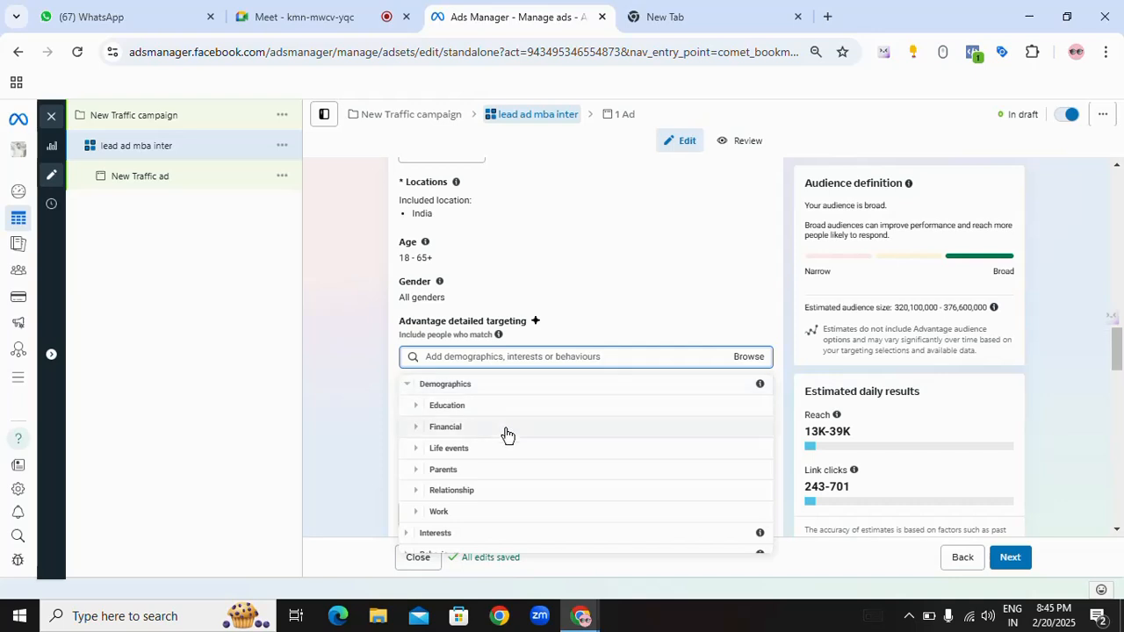
{"action": "scroll", "coordinate": [507, 457], "scroll_direction": "down", "scroll_amount": 1}
{"action": "scroll", "coordinate": [506, 476], "scroll_direction": "up", "scroll_amount": 1}
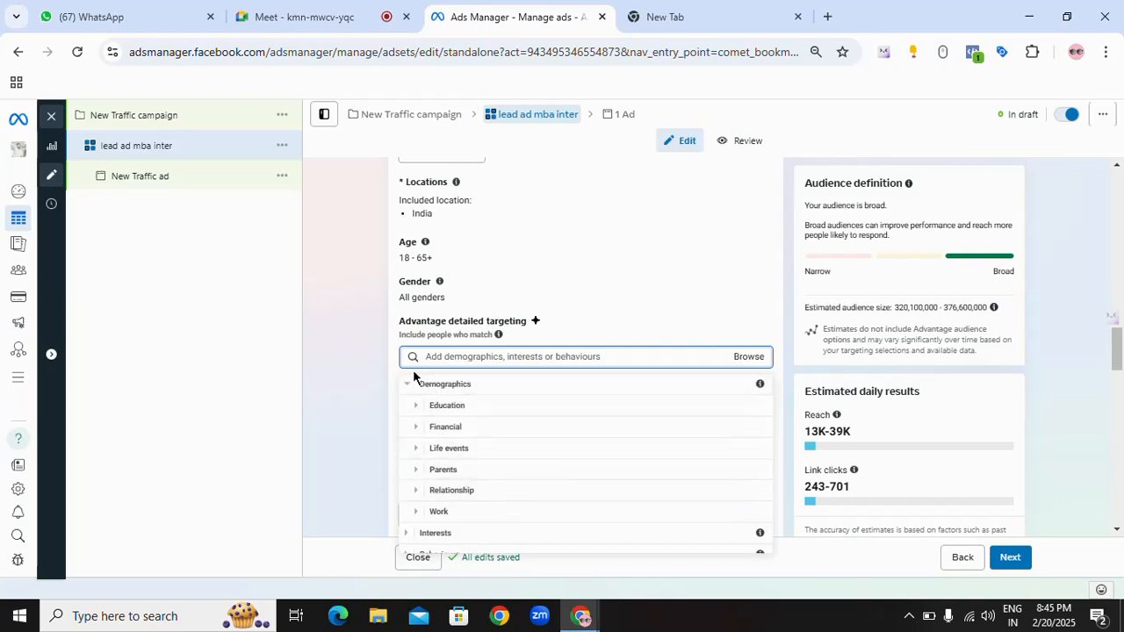
{"action": "left_click", "coordinate": [409, 384]}
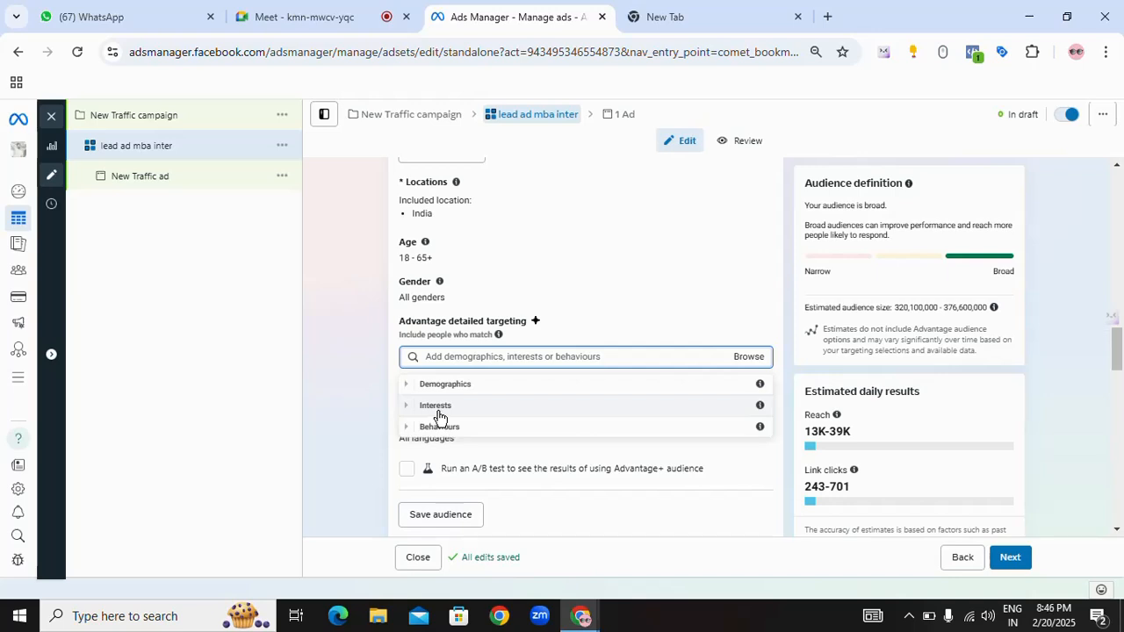
Step: Browse the Interests categories and look through the options under Fitness and wellness (fitness)
{"action": "left_click", "coordinate": [407, 407]}
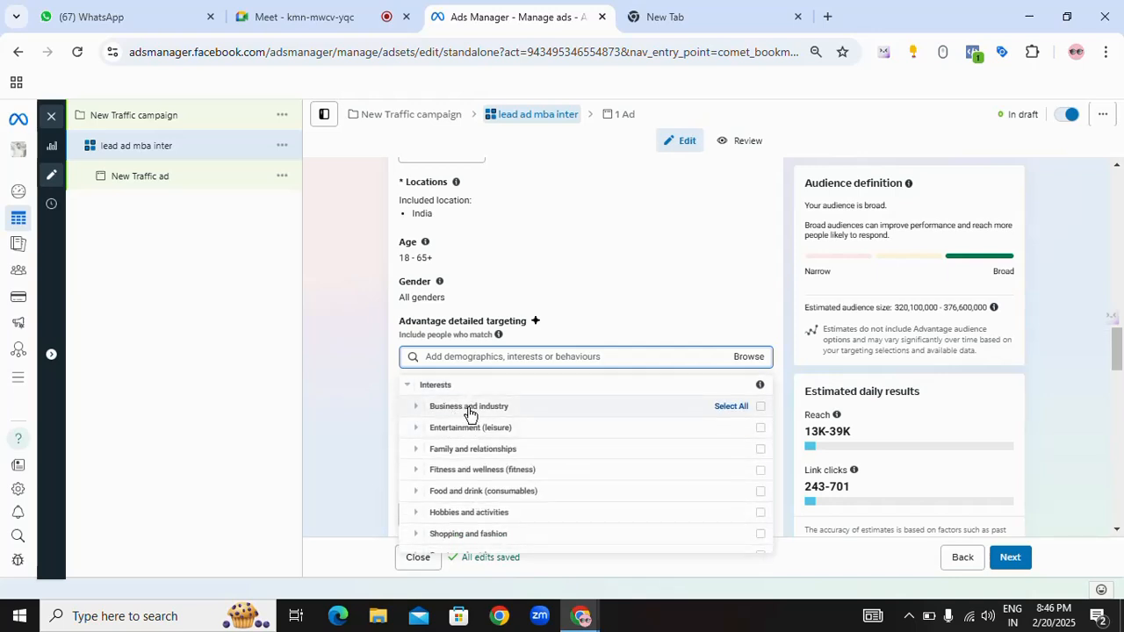
{"action": "left_click", "coordinate": [415, 471]}
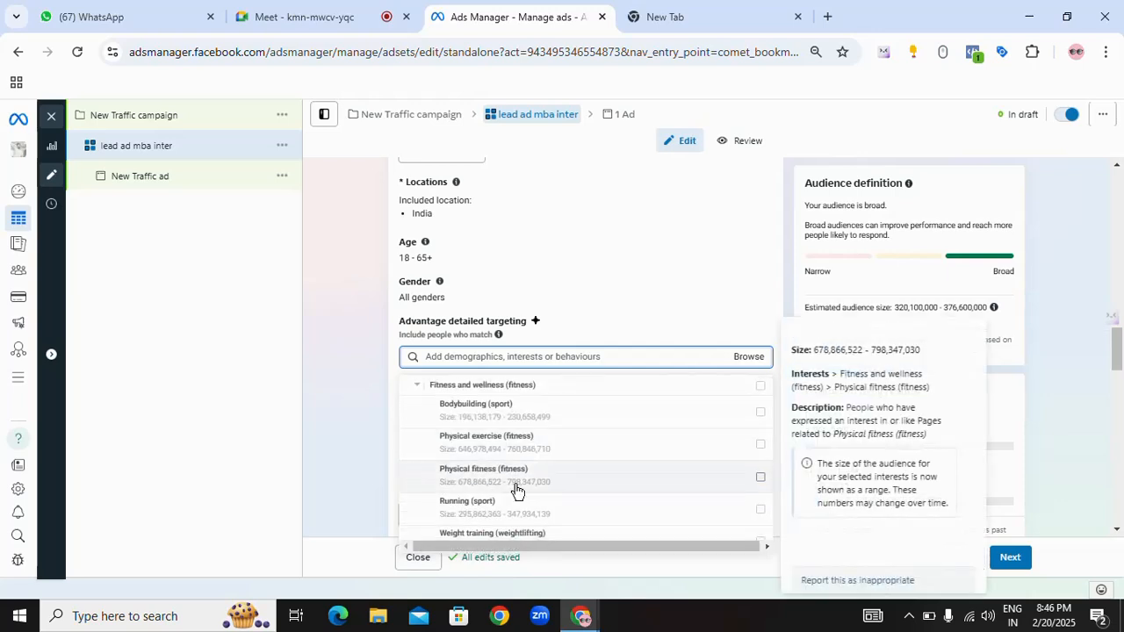
{"action": "scroll", "coordinate": [436, 481], "scroll_direction": "up", "scroll_amount": 2}
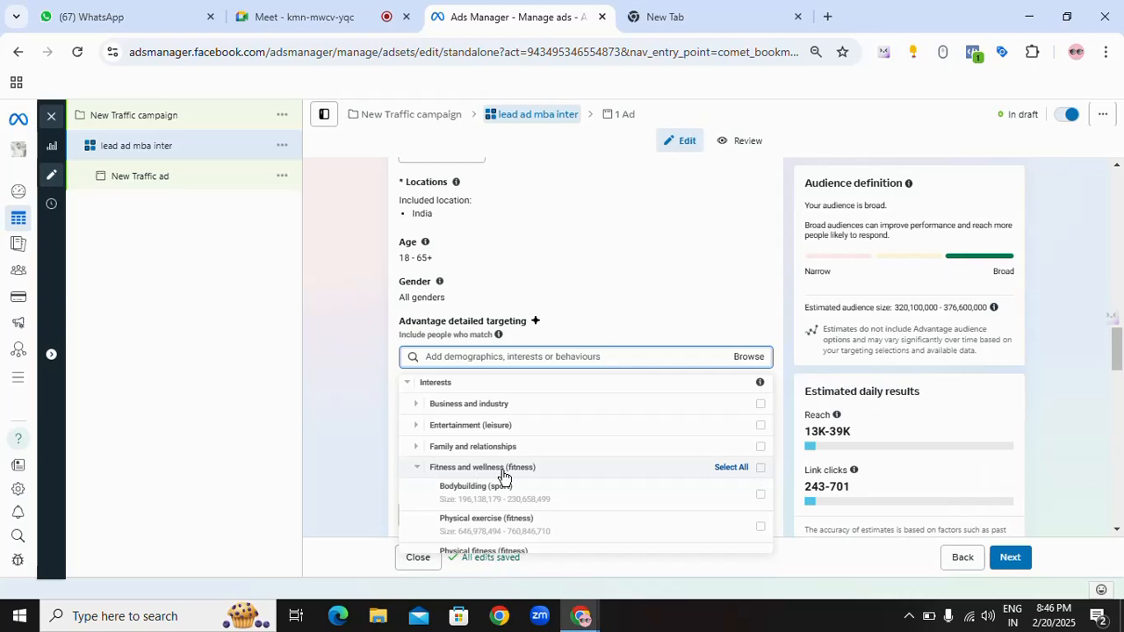
{"action": "scroll", "coordinate": [522, 481], "scroll_direction": "down", "scroll_amount": 2}
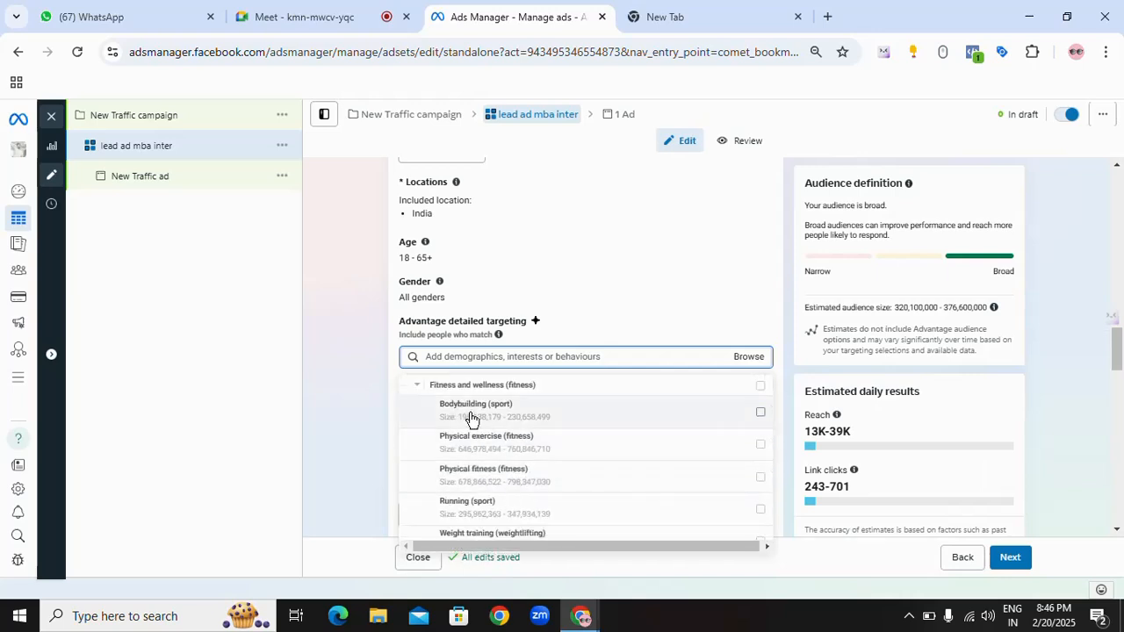
Step: Examine the details of the Bodybuilding, Physical exercise and Physical fitness interests and collapse the Interests group
{"action": "mouse_move", "coordinate": [468, 419]}
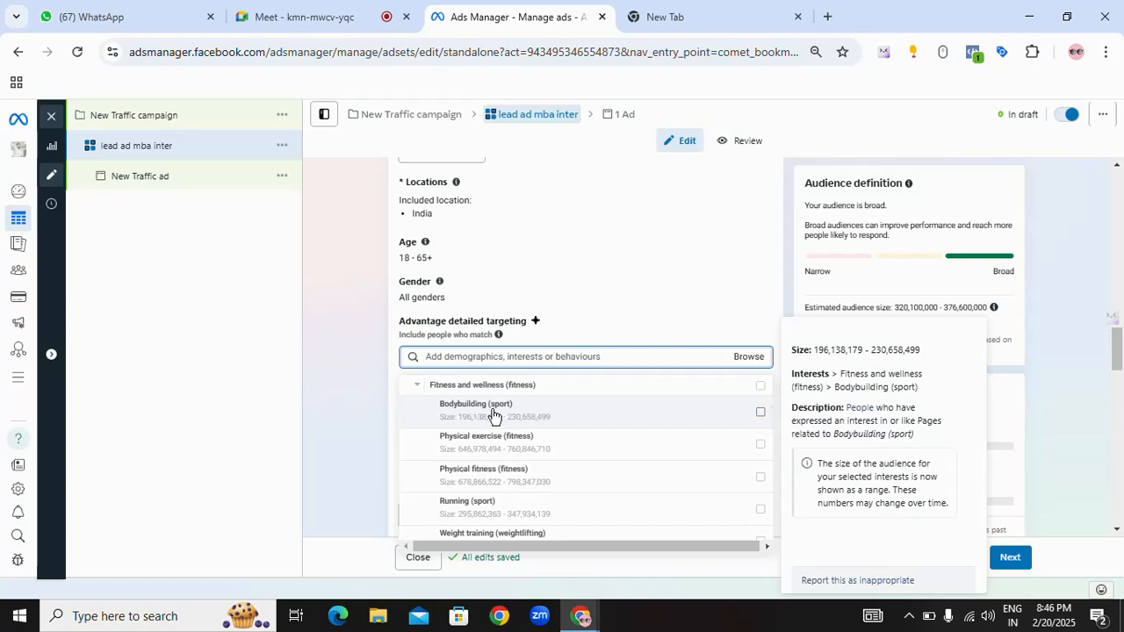
{"action": "mouse_move", "coordinate": [461, 454]}
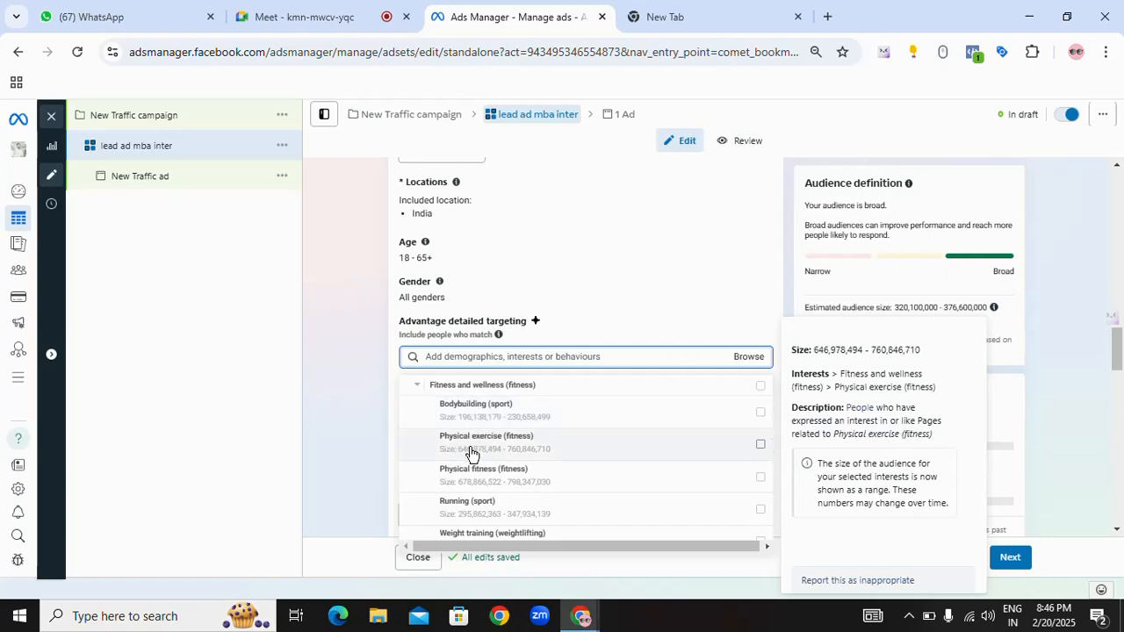
{"action": "mouse_move", "coordinate": [460, 485]}
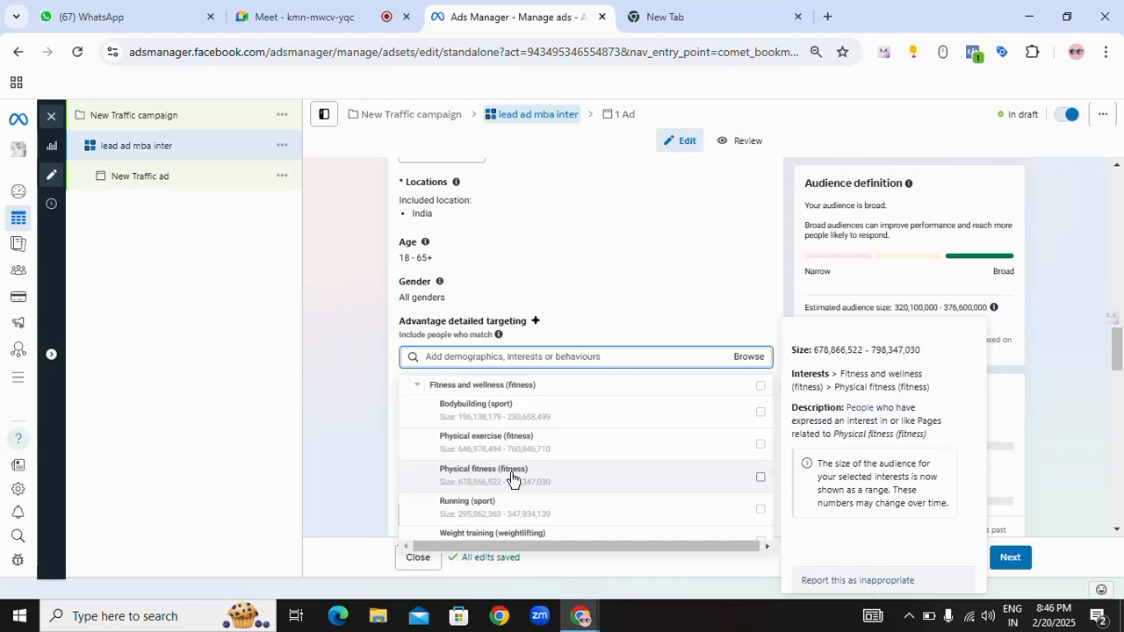
{"action": "mouse_move", "coordinate": [509, 512]}
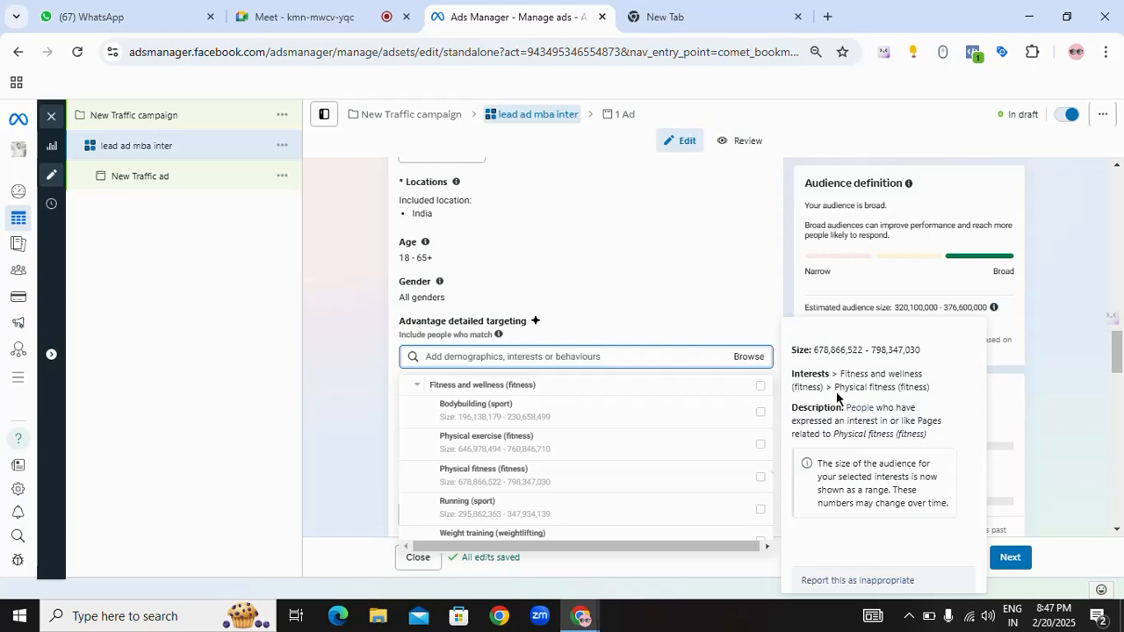
{"action": "left_click_drag", "start_coordinate": [834, 387], "coordinate": [891, 389]}
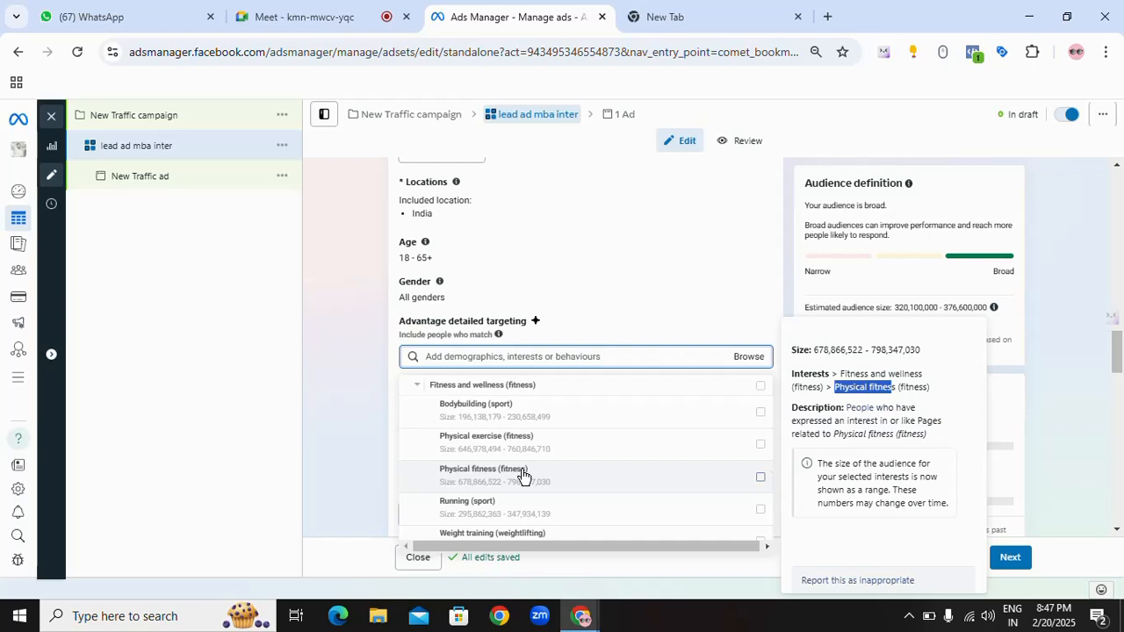
{"action": "left_click", "coordinate": [418, 385]}
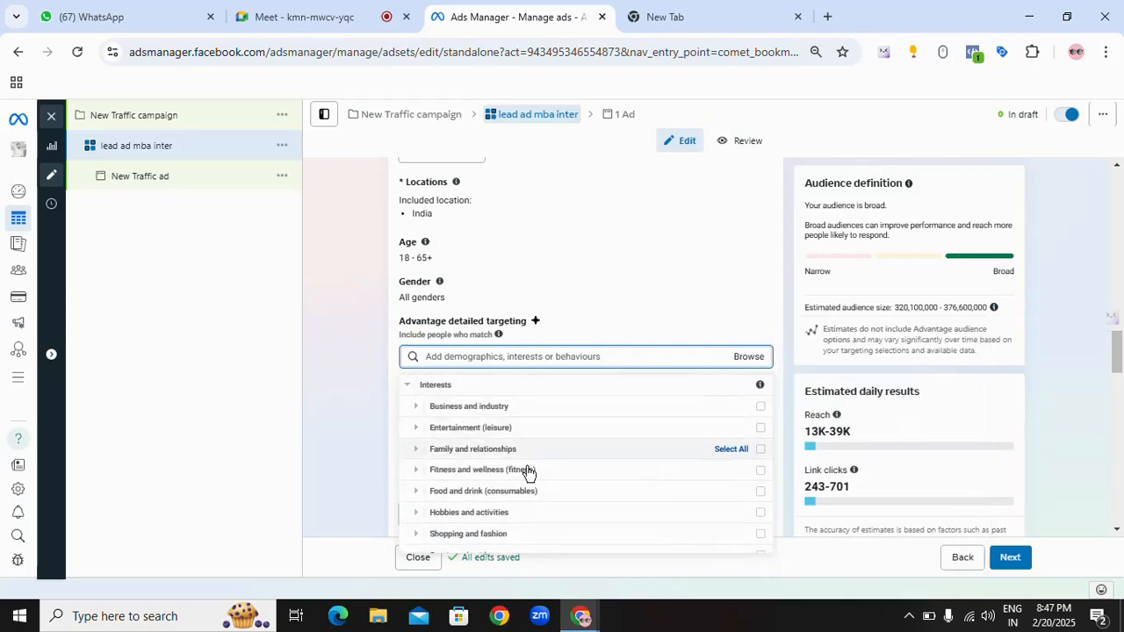
{"action": "scroll", "coordinate": [430, 457], "scroll_direction": "up", "scroll_amount": 1}
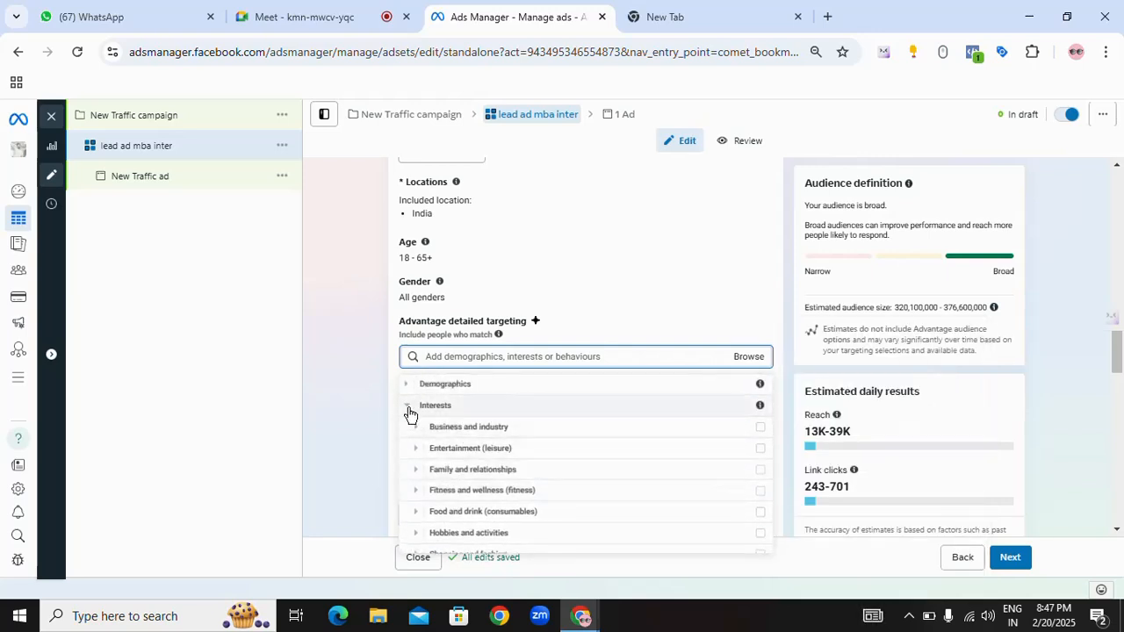
{"action": "left_click", "coordinate": [408, 407]}
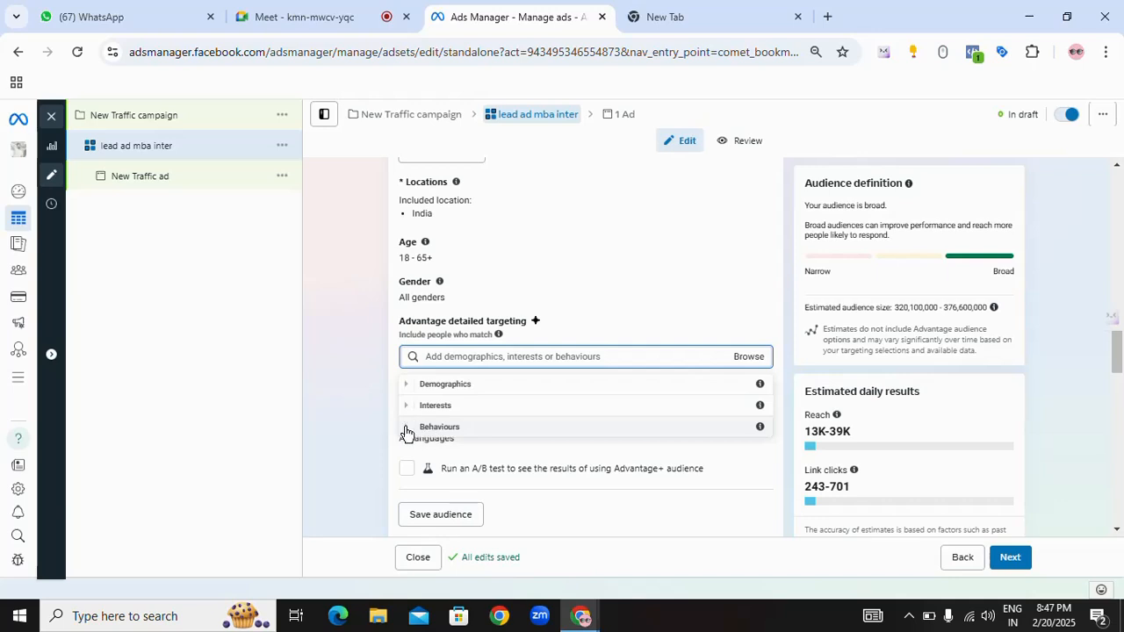
Step: Browse the Behaviours categories and look at the options under Anniversary
{"action": "left_click", "coordinate": [417, 428]}
{"action": "scroll", "coordinate": [579, 504], "scroll_direction": "up", "scroll_amount": 1}
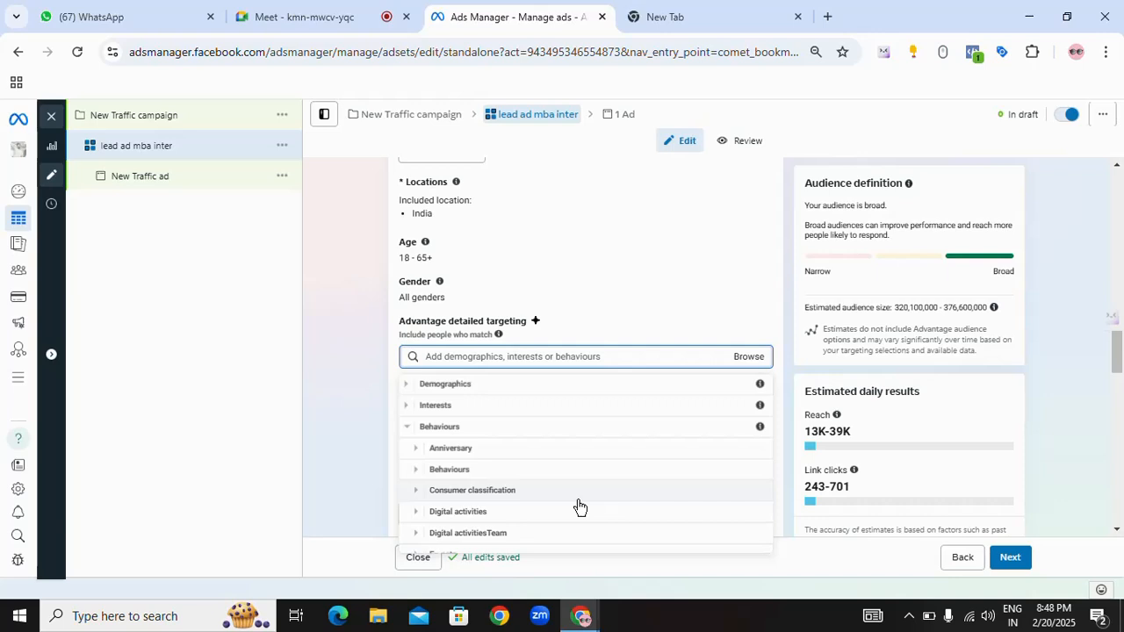
{"action": "left_click", "coordinate": [416, 450]}
{"action": "scroll", "coordinate": [482, 452], "scroll_direction": "up", "scroll_amount": 1}
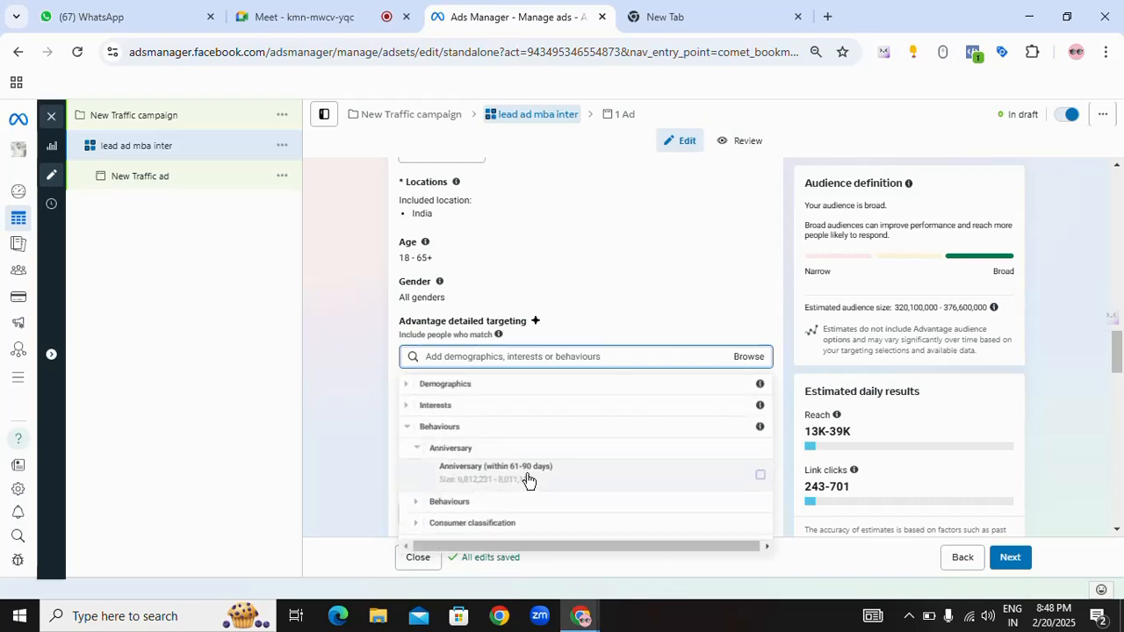
Step: Examine the details of the Anniversary (within 61-90 days) option, collapse Anniversary and look at what the Behaviours subcategory contains
{"action": "mouse_move", "coordinate": [544, 478]}
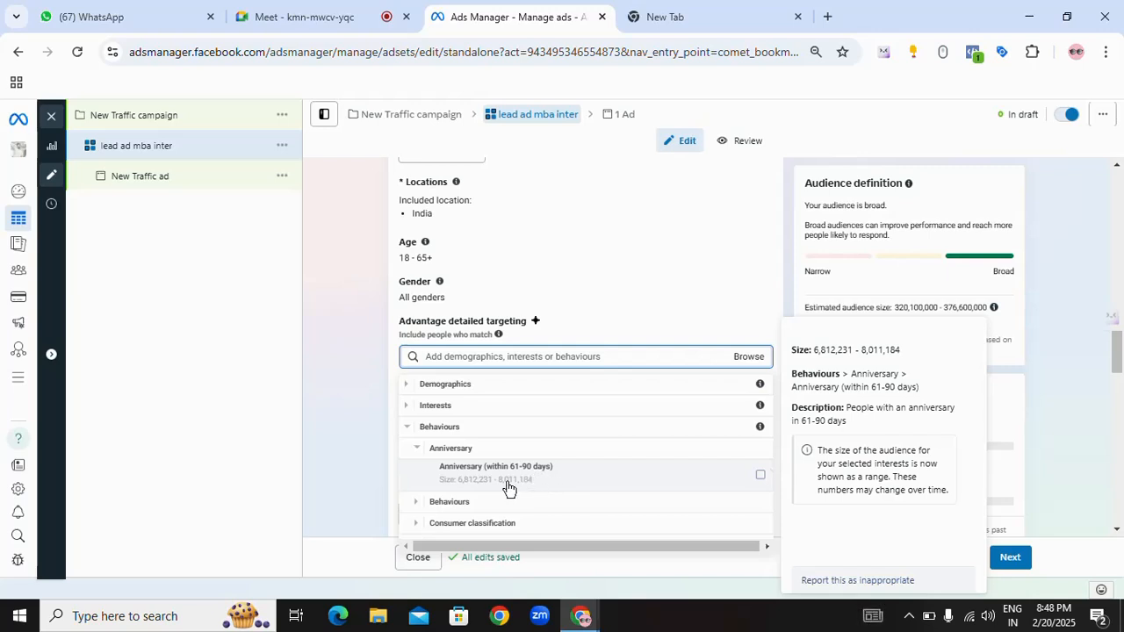
{"action": "left_click", "coordinate": [418, 451]}
{"action": "scroll", "coordinate": [418, 454], "scroll_direction": "down", "scroll_amount": 1}
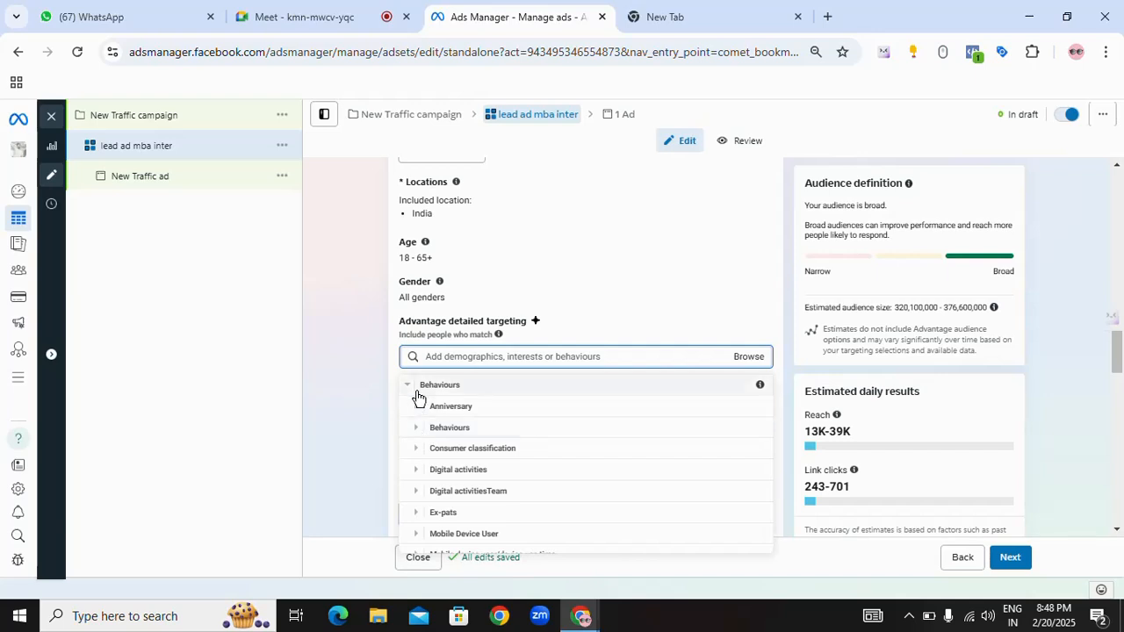
{"action": "left_click", "coordinate": [418, 430]}
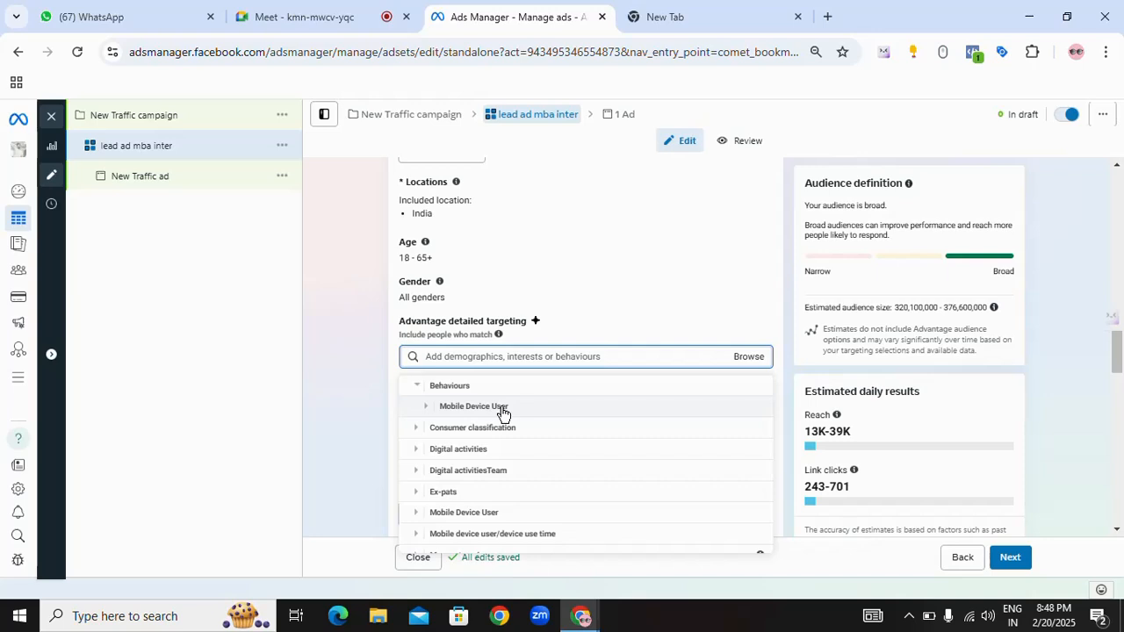
Step: Look at the India options under Consumer classification and examine the details of People in India who prefer high-value goods
{"action": "left_click", "coordinate": [417, 430]}
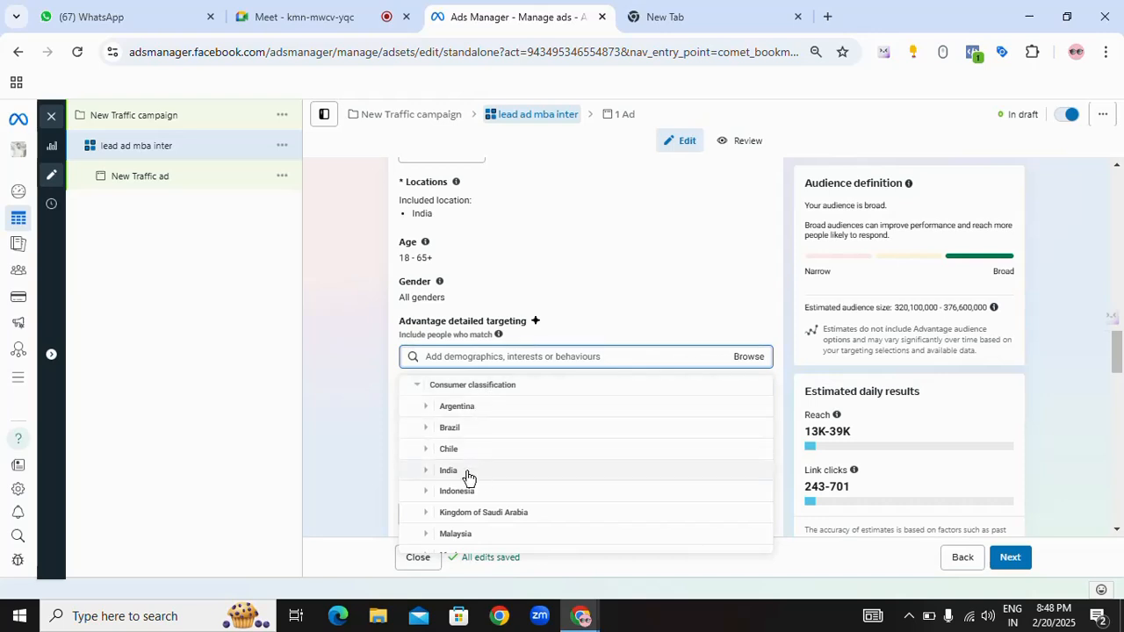
{"action": "left_click", "coordinate": [442, 474]}
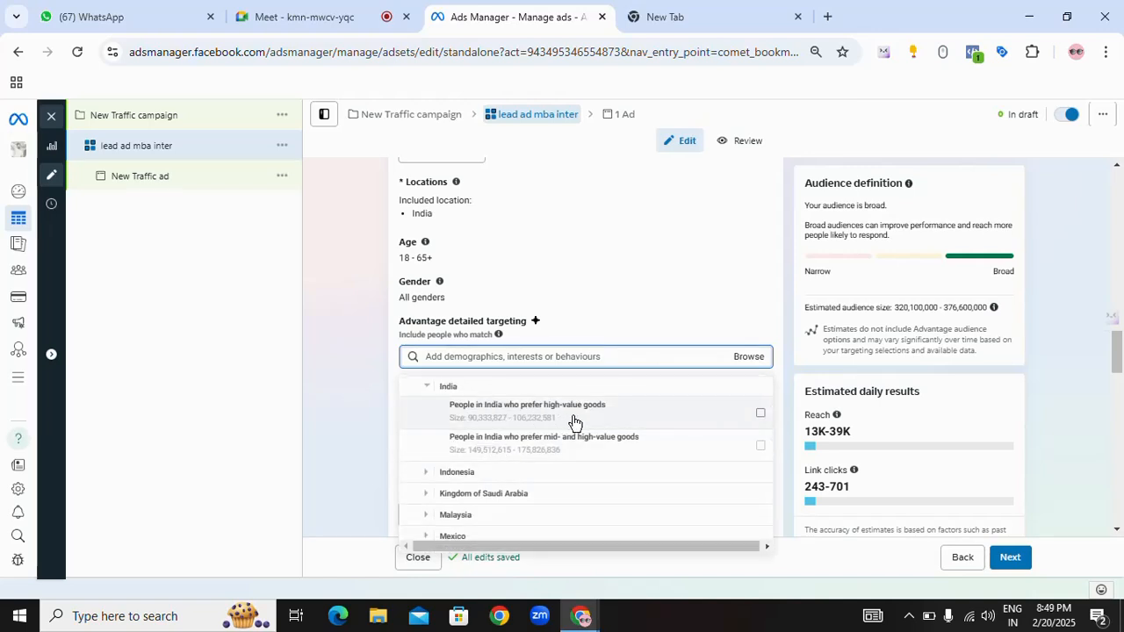
{"action": "mouse_move", "coordinate": [577, 420]}
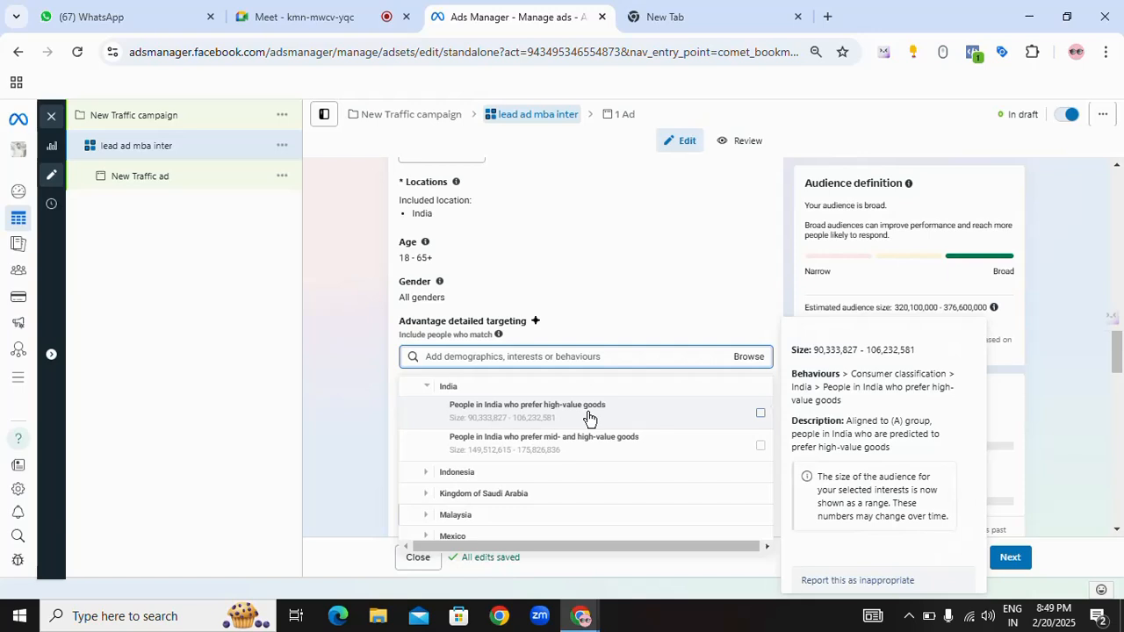
{"action": "left_click", "coordinate": [600, 326]}
{"action": "left_click", "coordinate": [738, 356]}
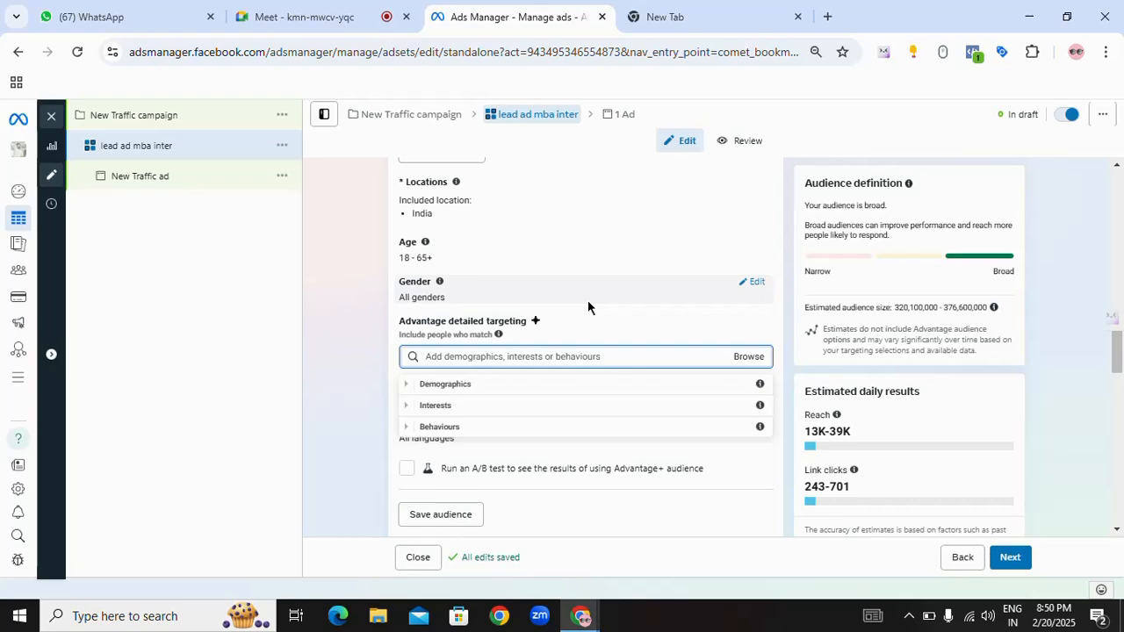
Step: Review the ad set from its name through the budget and schedule down to the audience's age and gender settings
{"action": "scroll", "coordinate": [585, 308], "scroll_direction": "up", "scroll_amount": 15}
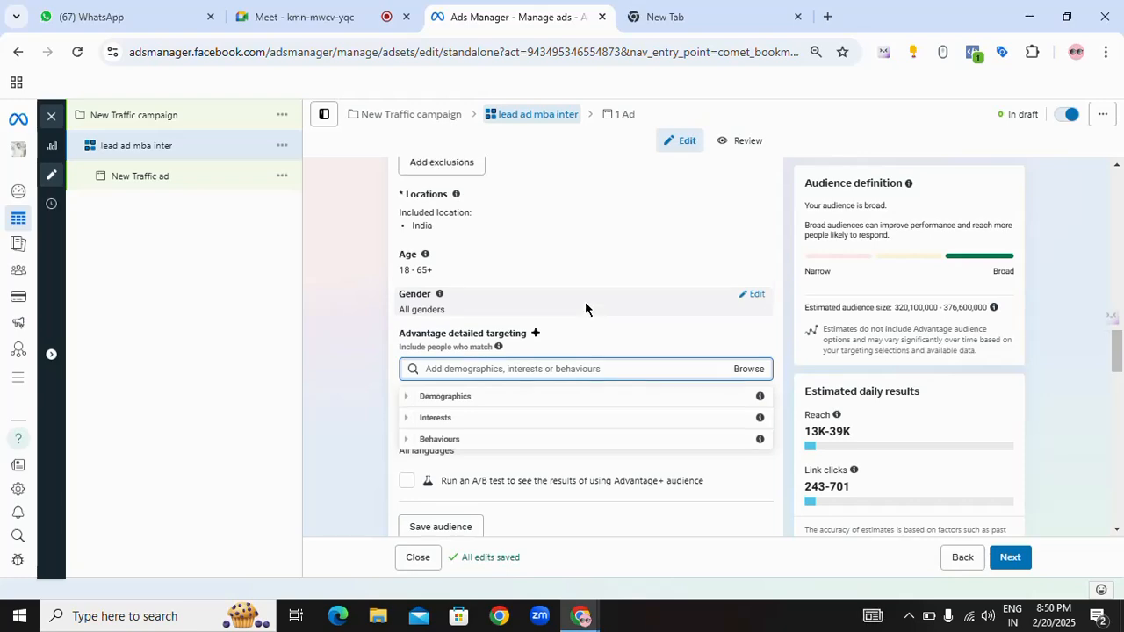
{"action": "scroll", "coordinate": [586, 308], "scroll_direction": "up", "scroll_amount": 3}
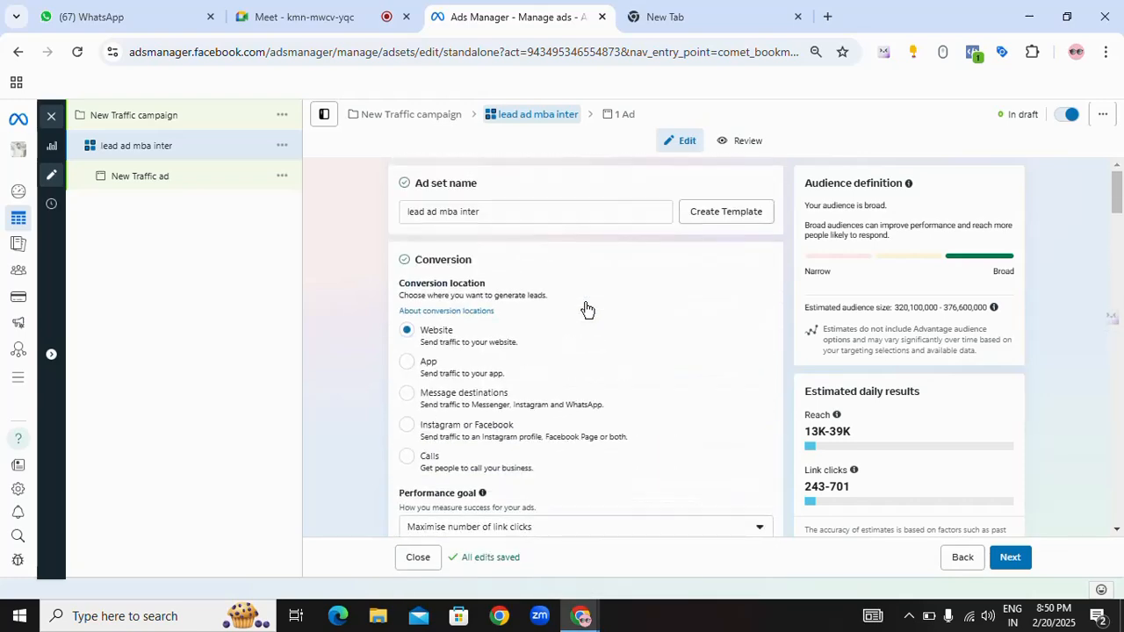
{"action": "left_click_drag", "start_coordinate": [489, 214], "coordinate": [402, 213]}
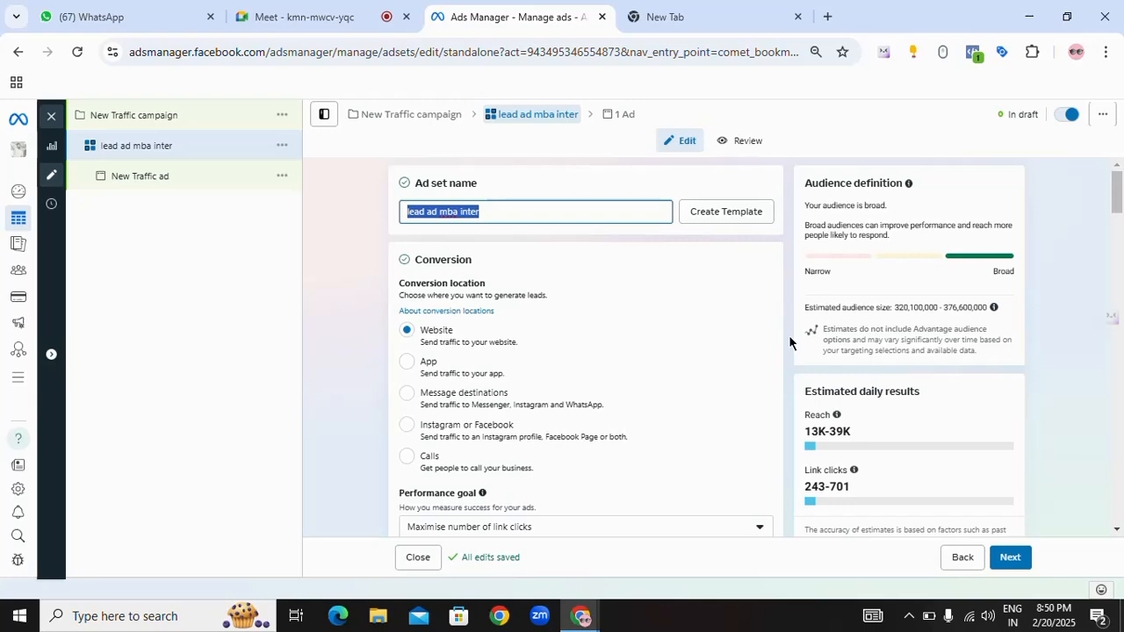
{"action": "scroll", "coordinate": [788, 343], "scroll_direction": "down", "scroll_amount": 5}
{"action": "scroll", "coordinate": [787, 340], "scroll_direction": "down", "scroll_amount": 6}
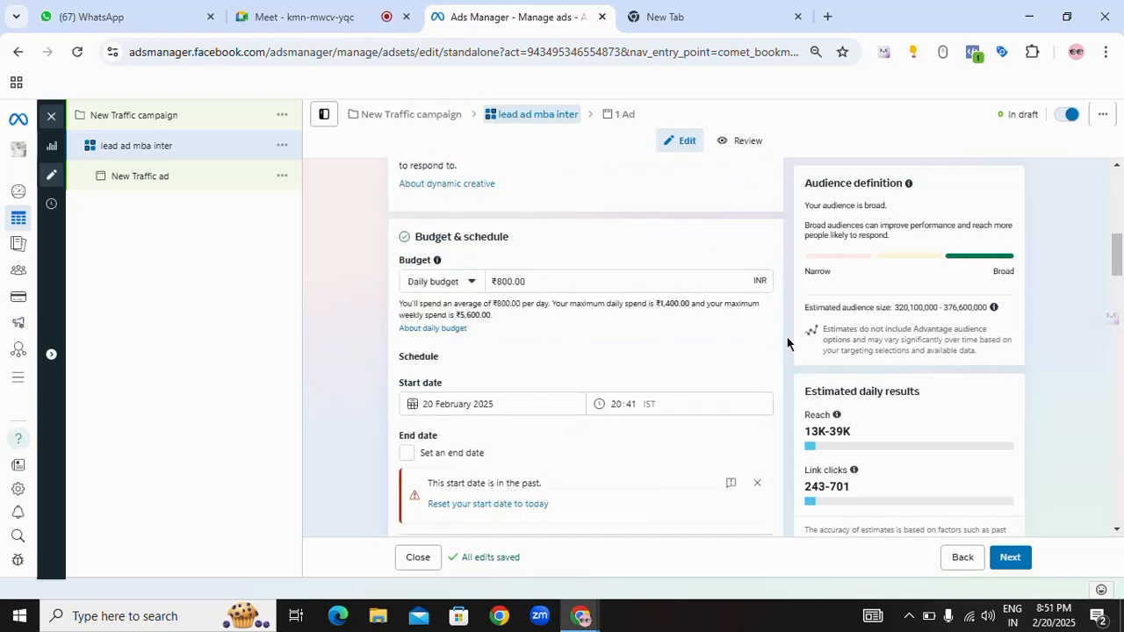
{"action": "scroll", "coordinate": [785, 337], "scroll_direction": "down", "scroll_amount": 3}
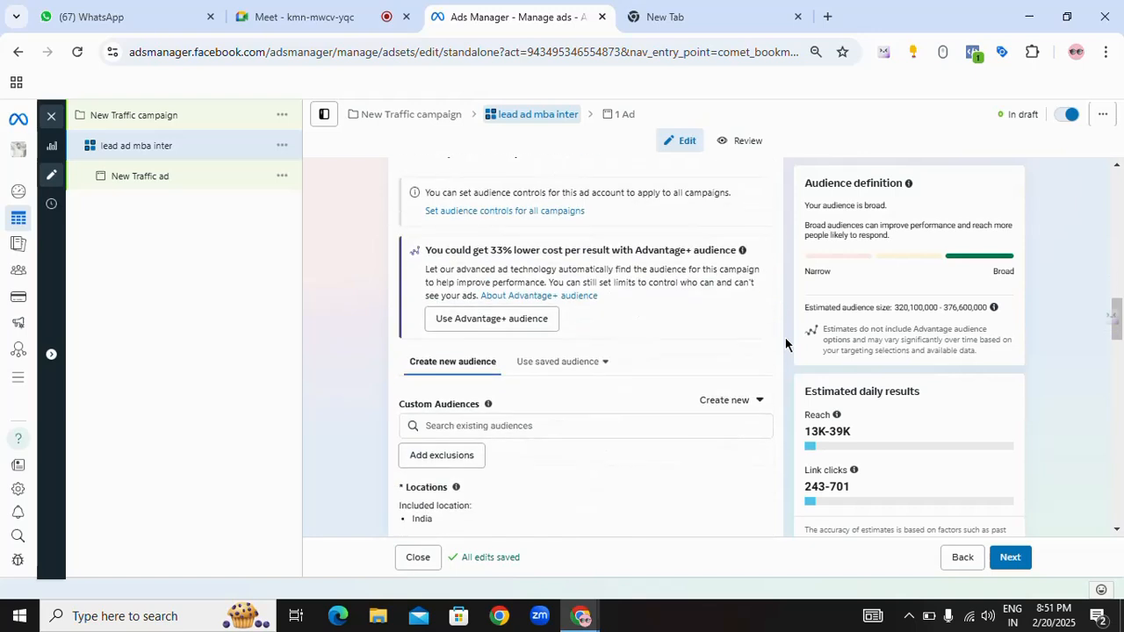
{"action": "scroll", "coordinate": [785, 339], "scroll_direction": "down", "scroll_amount": 2}
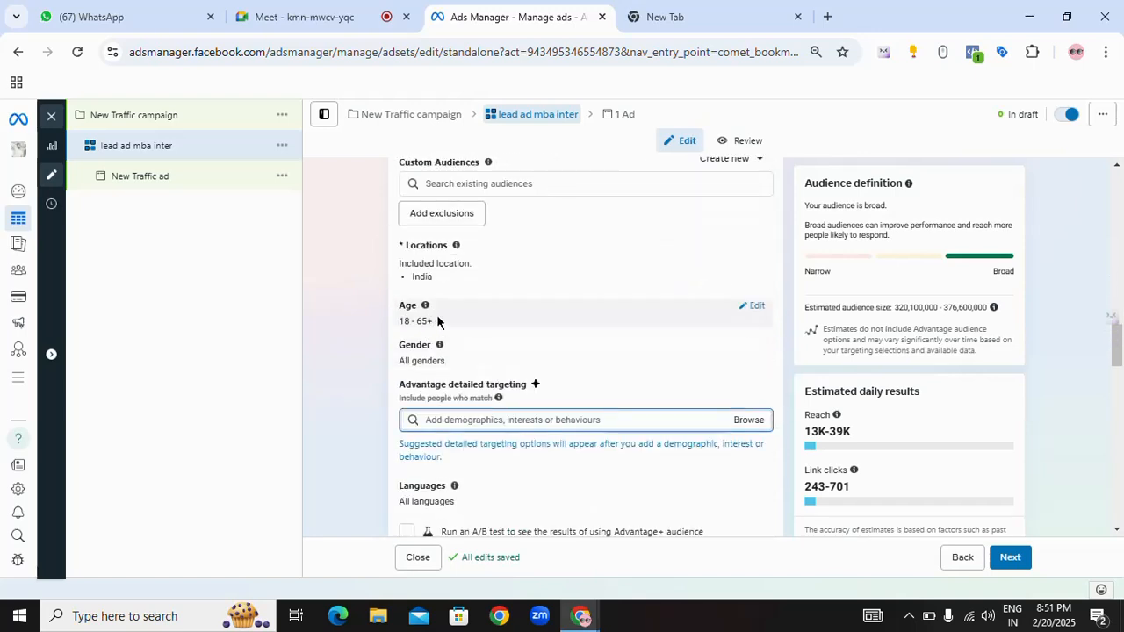
Step: Set the audience's minimum age to 20
{"action": "left_click", "coordinate": [749, 309]}
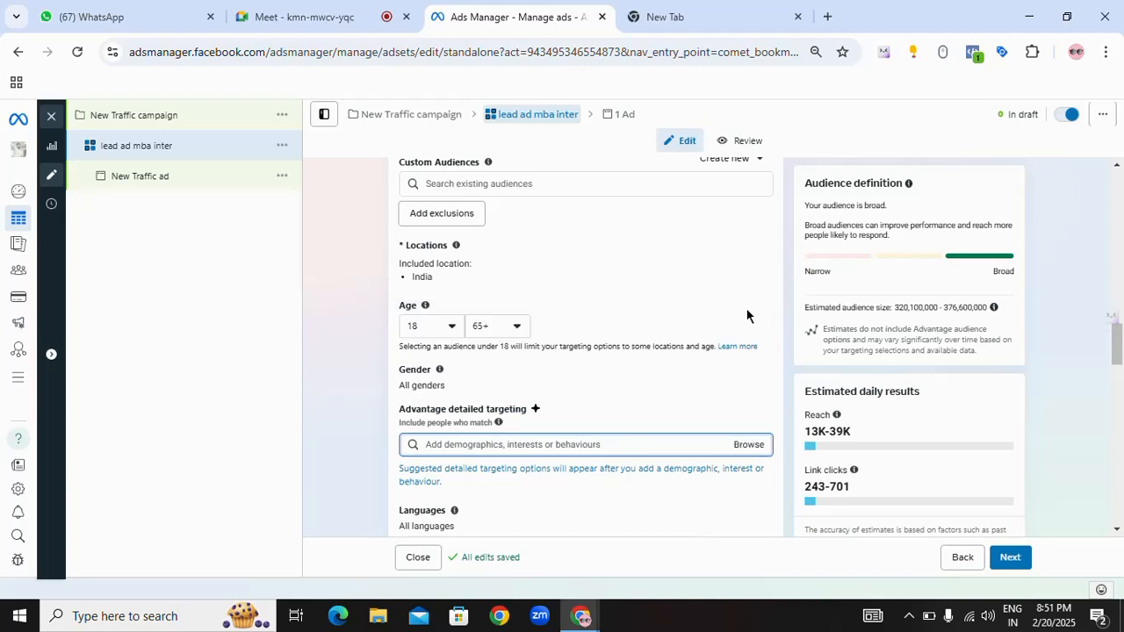
{"action": "left_click", "coordinate": [451, 325]}
{"action": "scroll", "coordinate": [459, 426], "scroll_direction": "down", "scroll_amount": 1}
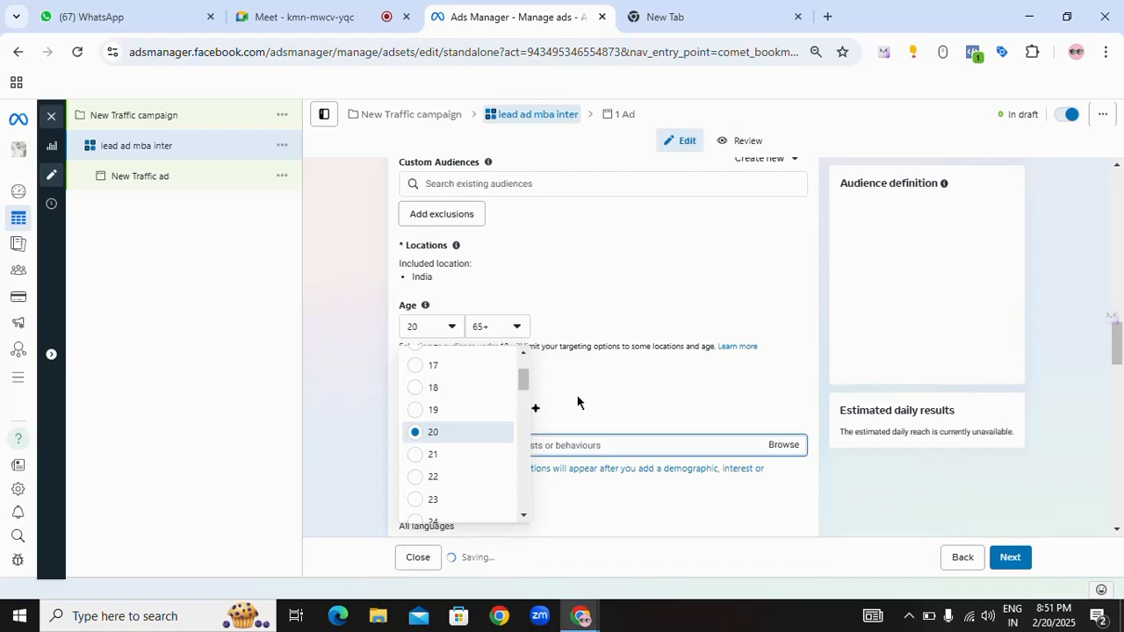
{"action": "left_click", "coordinate": [573, 394]}
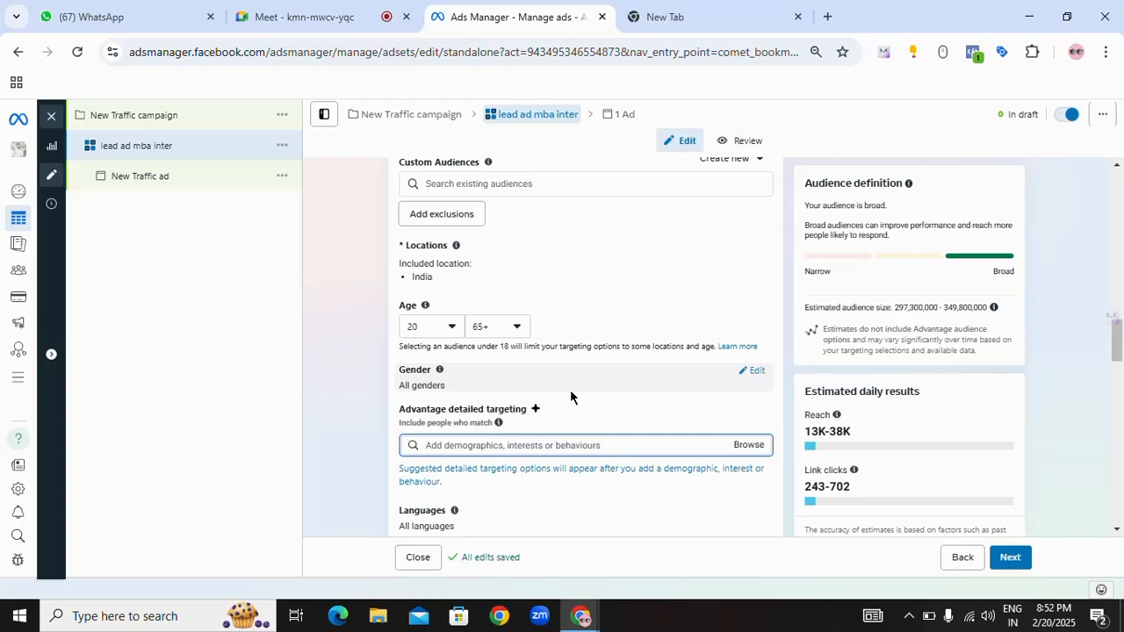
Step: Set the audience's maximum age to 45
{"action": "left_click", "coordinate": [517, 328]}
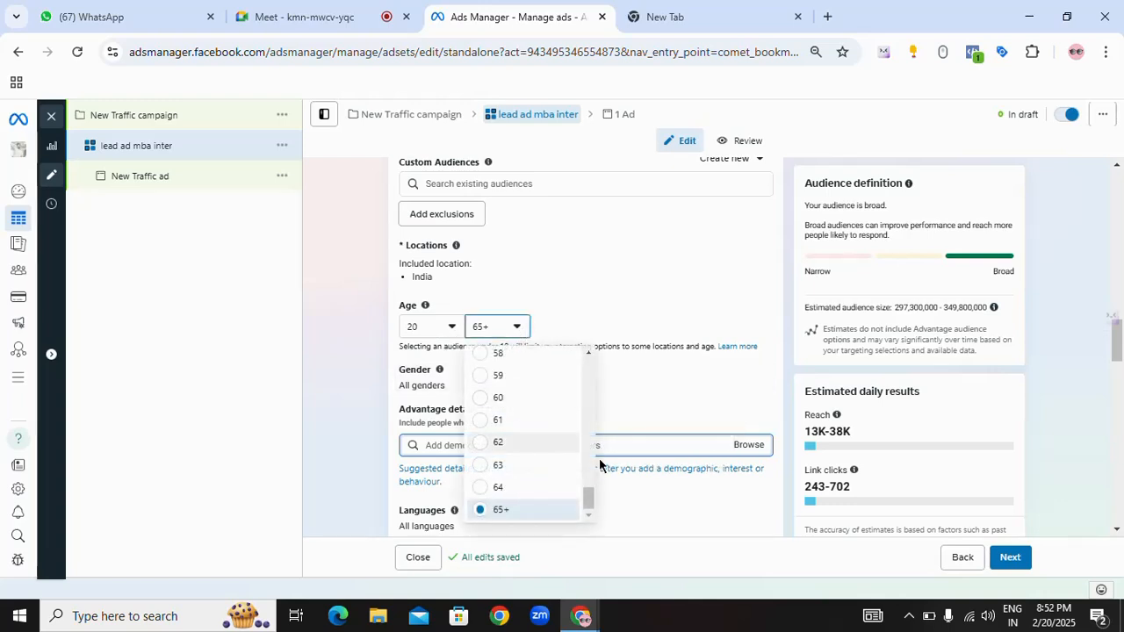
{"action": "left_click_drag", "start_coordinate": [589, 500], "coordinate": [588, 455]}
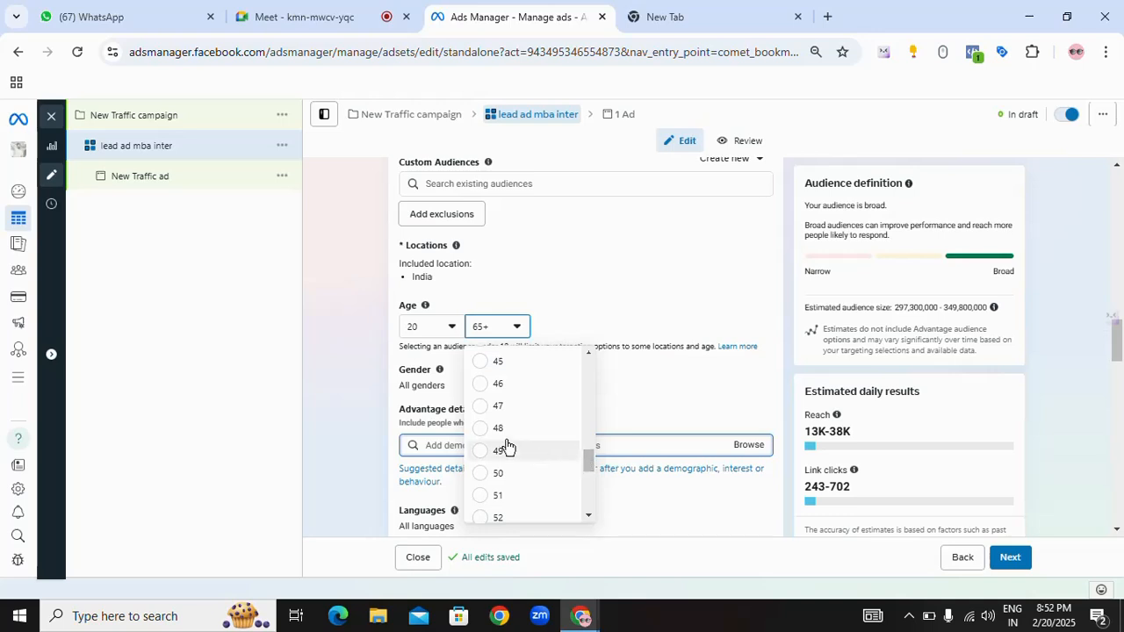
{"action": "scroll", "coordinate": [497, 439], "scroll_direction": "up", "scroll_amount": 1}
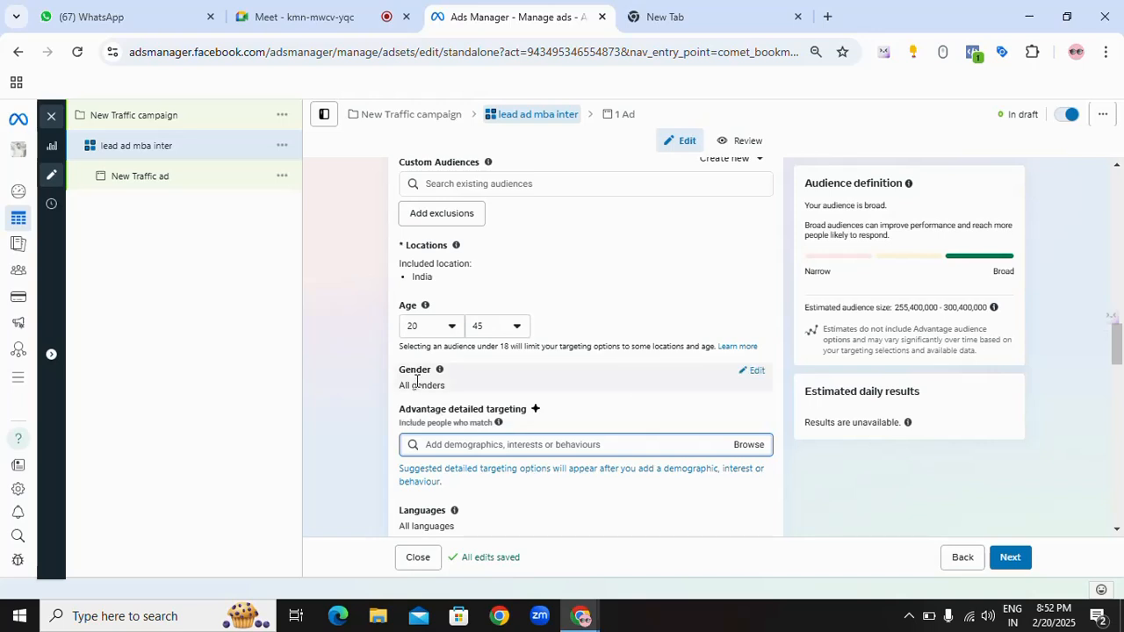
Step: Open the gender options, search detailed targeting for "mba" and add the Master of Business Administration (higher education) interest
{"action": "left_click", "coordinate": [748, 371]}
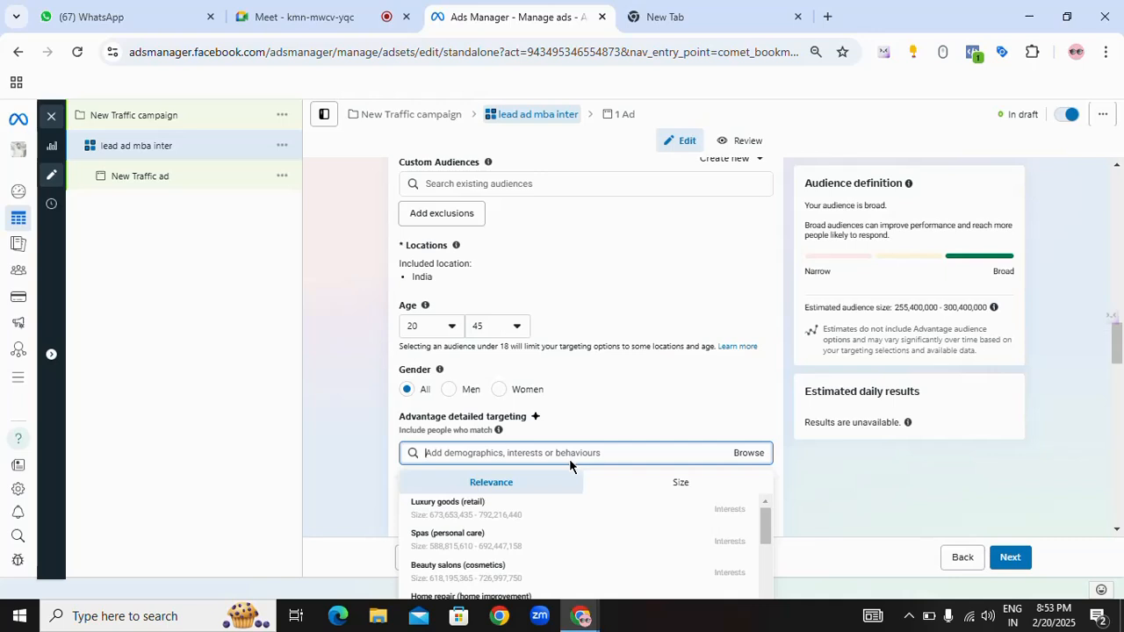
{"action": "type", "text": "mba"}
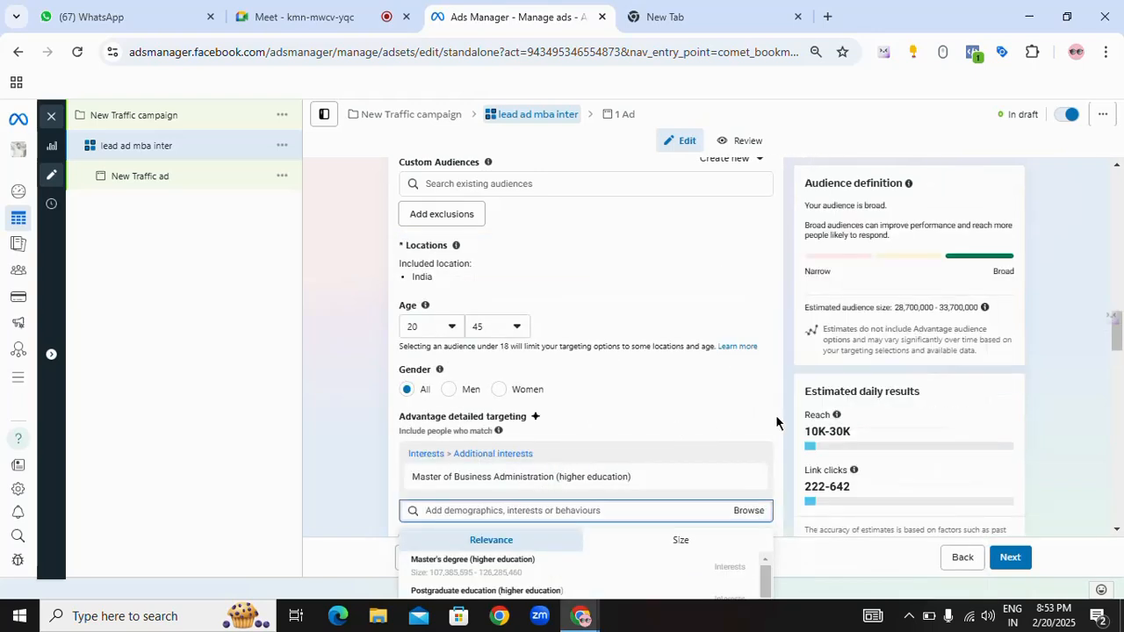
{"action": "scroll", "coordinate": [776, 412], "scroll_direction": "down", "scroll_amount": 2}
{"action": "mouse_move", "coordinate": [590, 306]}
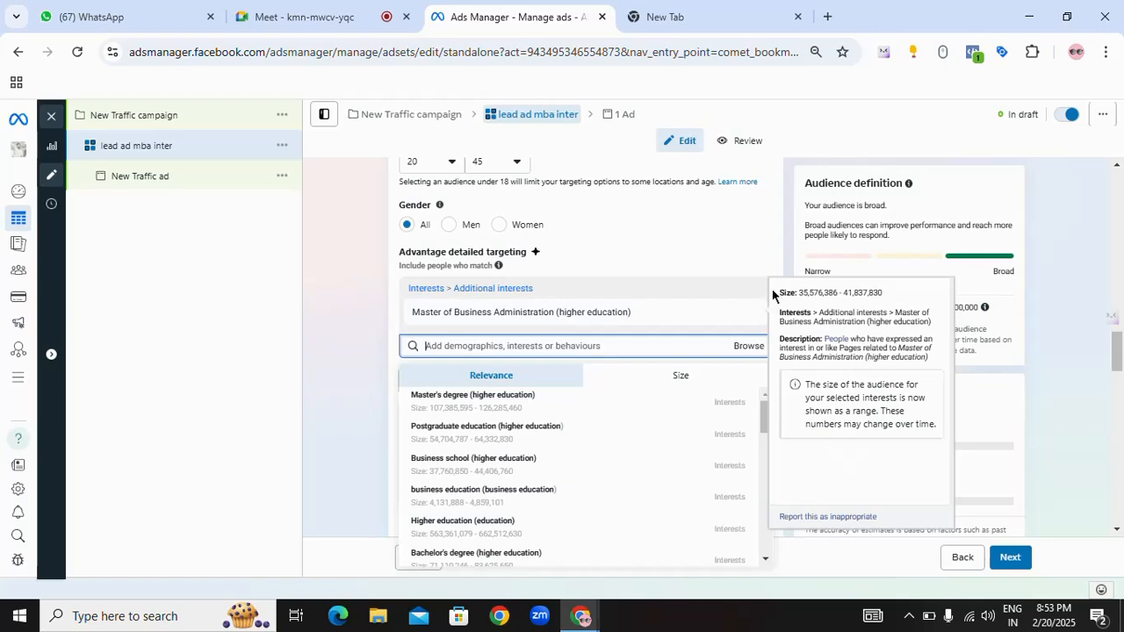
{"action": "left_click", "coordinate": [777, 265]}
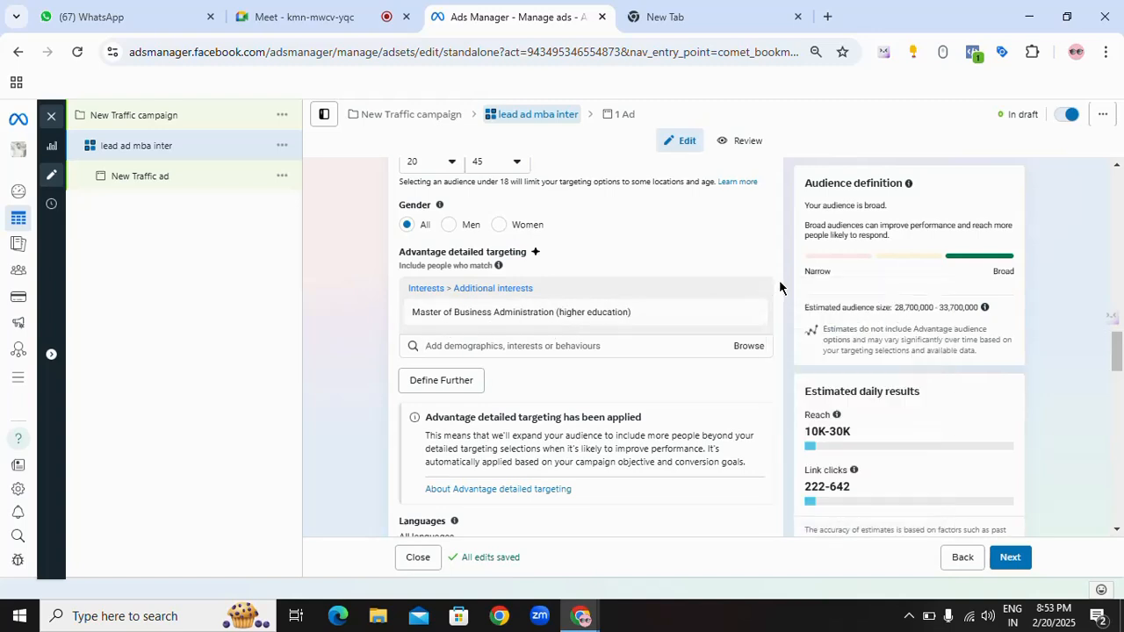
Step: Browse the education levels under Demographics > Education and leave the list without choosing any
{"action": "left_click", "coordinate": [752, 349]}
{"action": "left_click", "coordinate": [413, 377]}
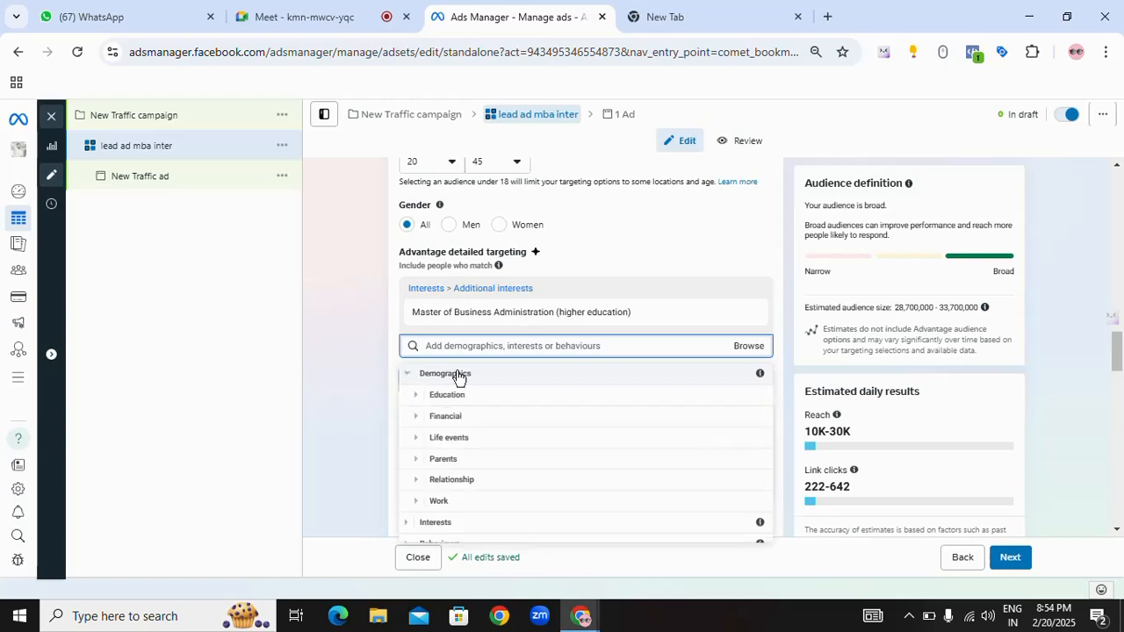
{"action": "left_click", "coordinate": [423, 395]}
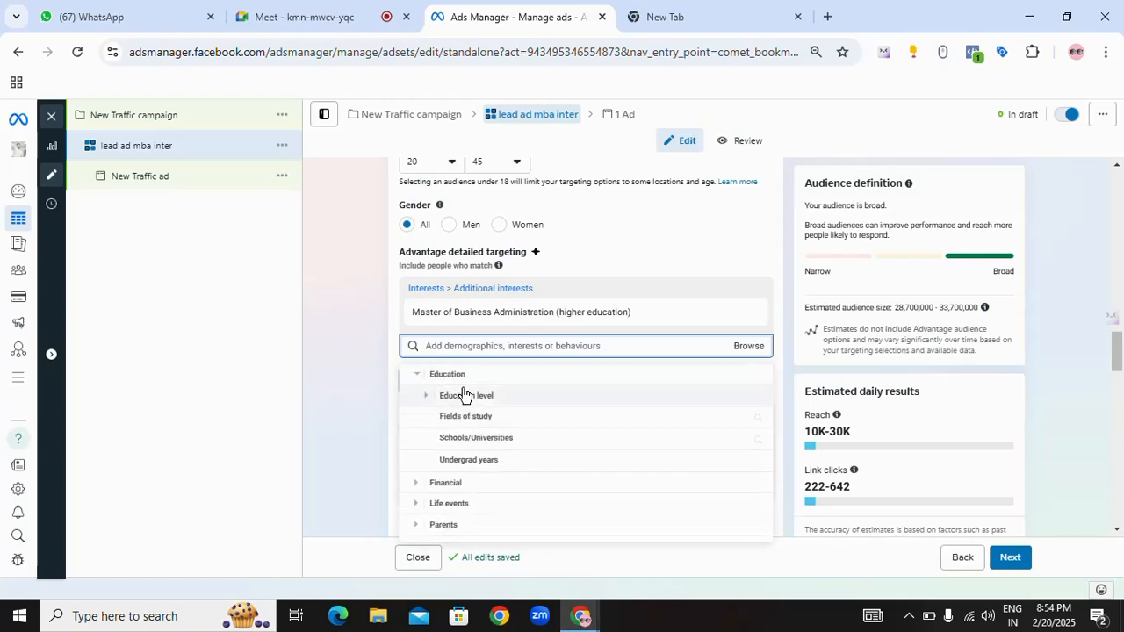
{"action": "left_click", "coordinate": [424, 399]}
{"action": "scroll", "coordinate": [492, 402], "scroll_direction": "down", "scroll_amount": 1}
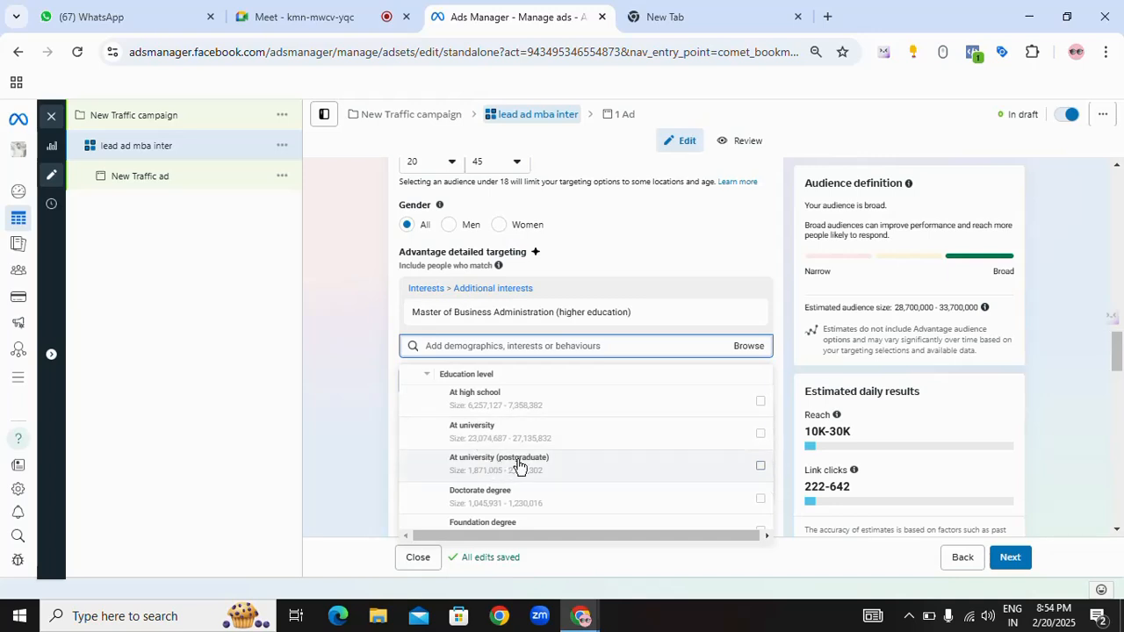
{"action": "left_click", "coordinate": [394, 384]}
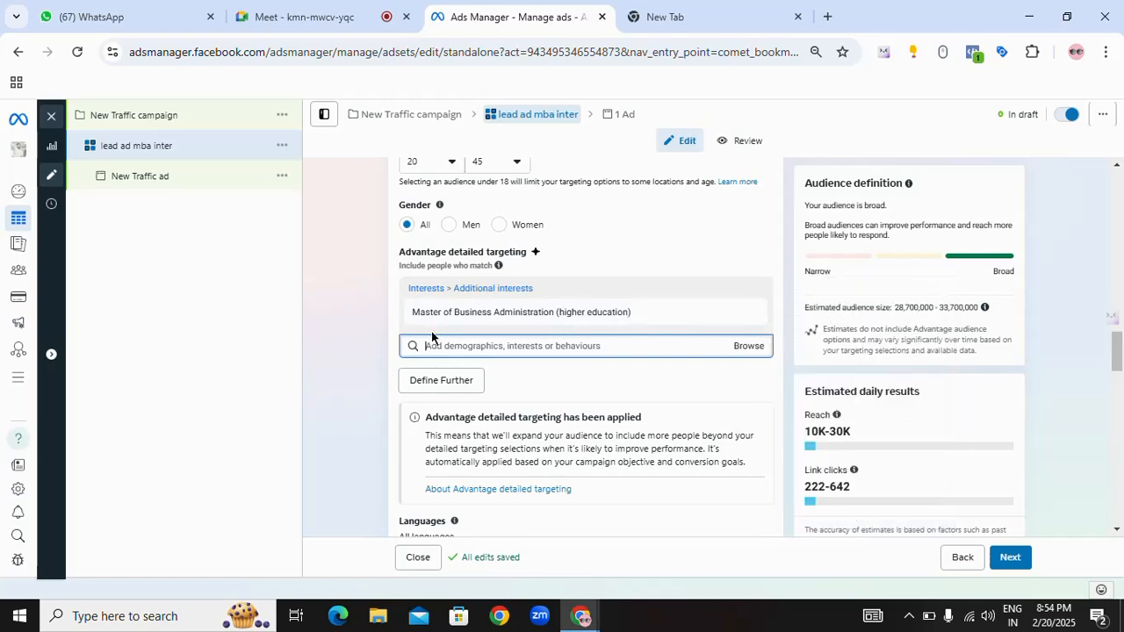
{"action": "mouse_move", "coordinate": [466, 310]}
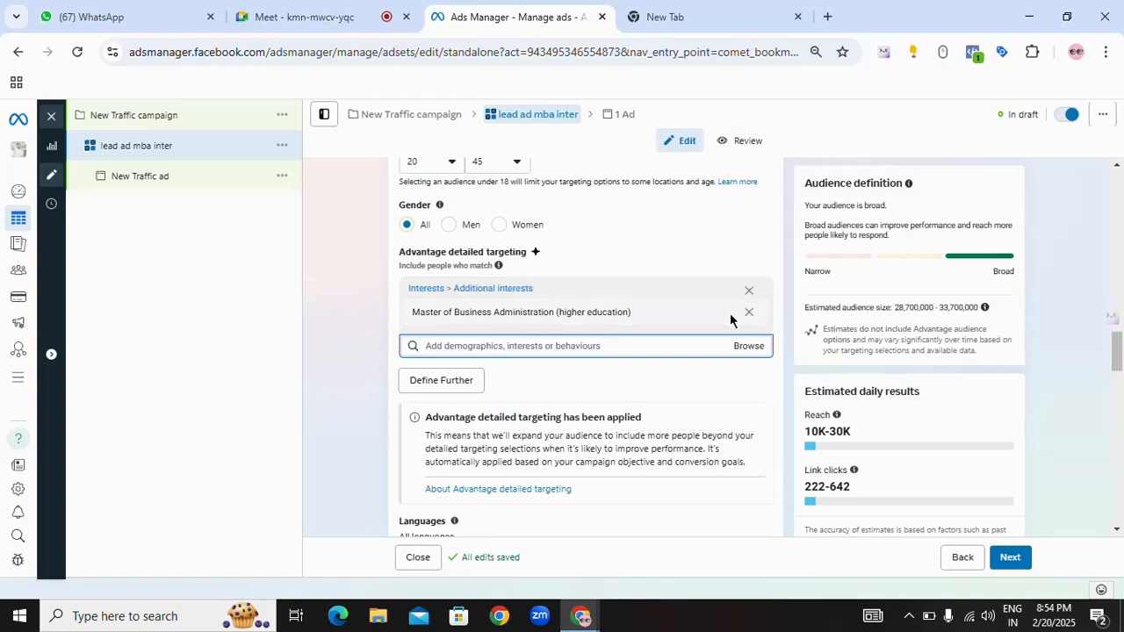
{"action": "mouse_move", "coordinate": [729, 316]}
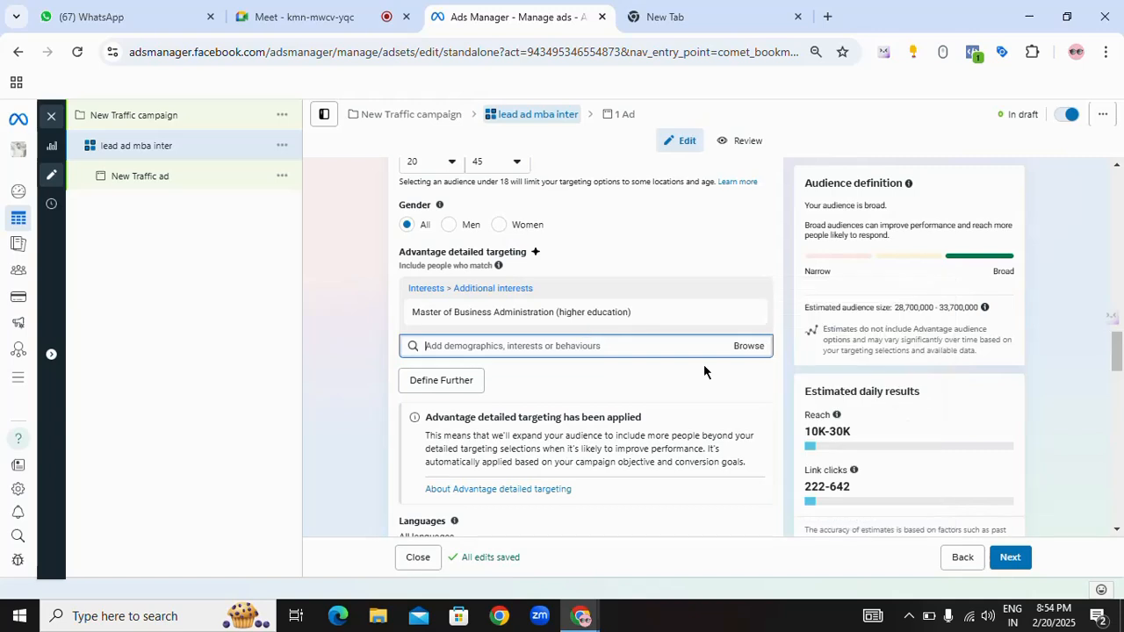
{"action": "left_click", "coordinate": [615, 346]}
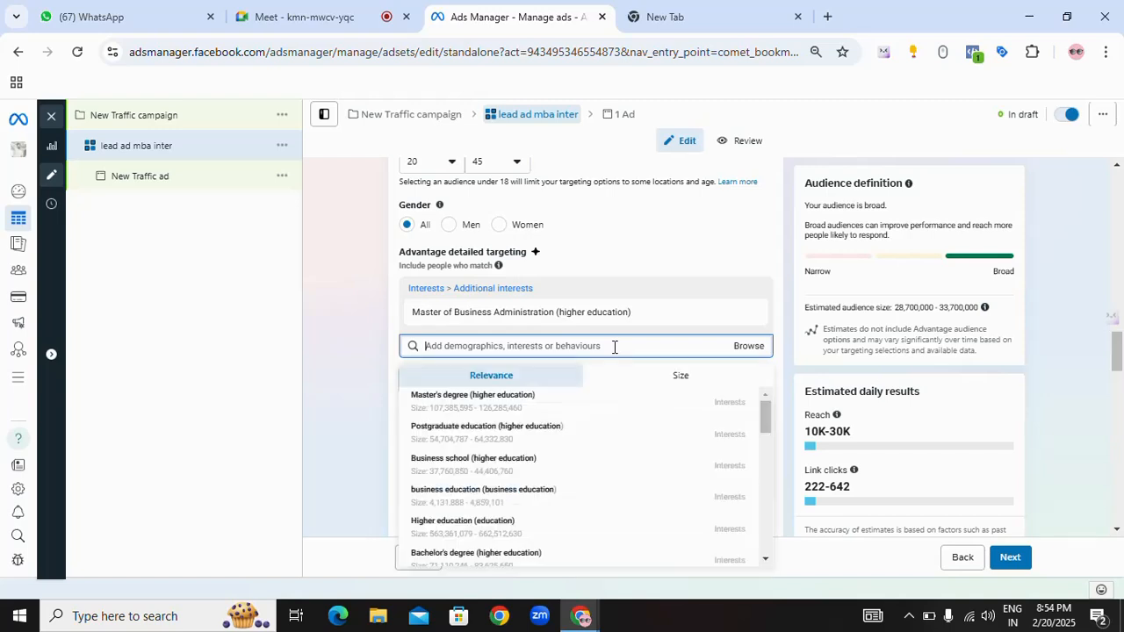
{"action": "type", "text": "bab"}
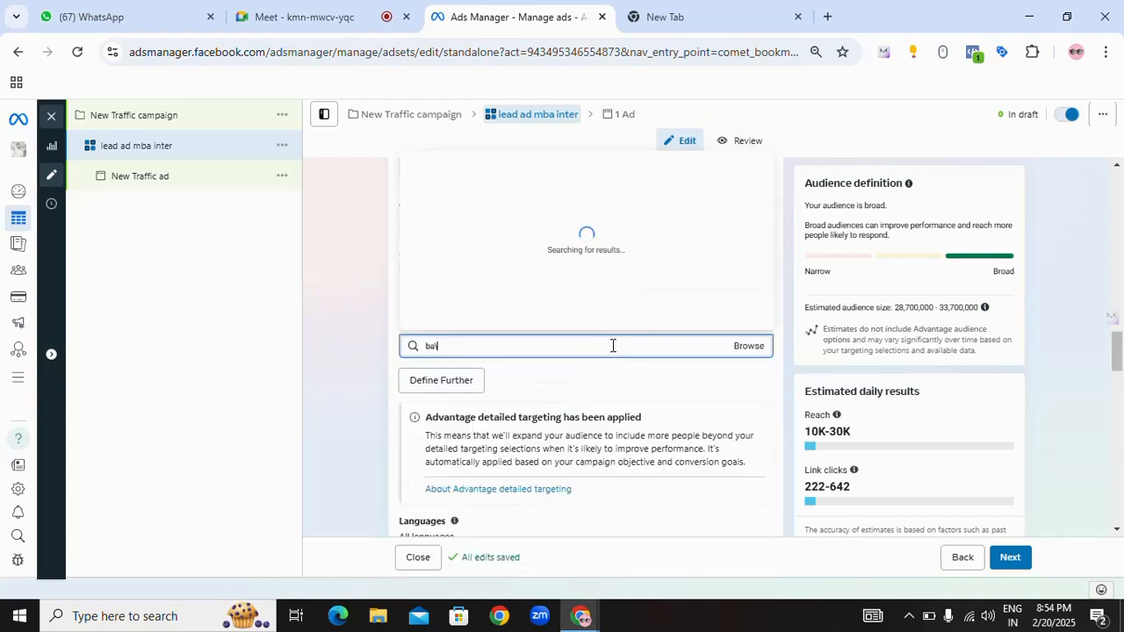
{"action": "key", "text": "BackSpace"}
{"action": "key", "text": "BackSpace"}
{"action": "type", "text": "aby"}
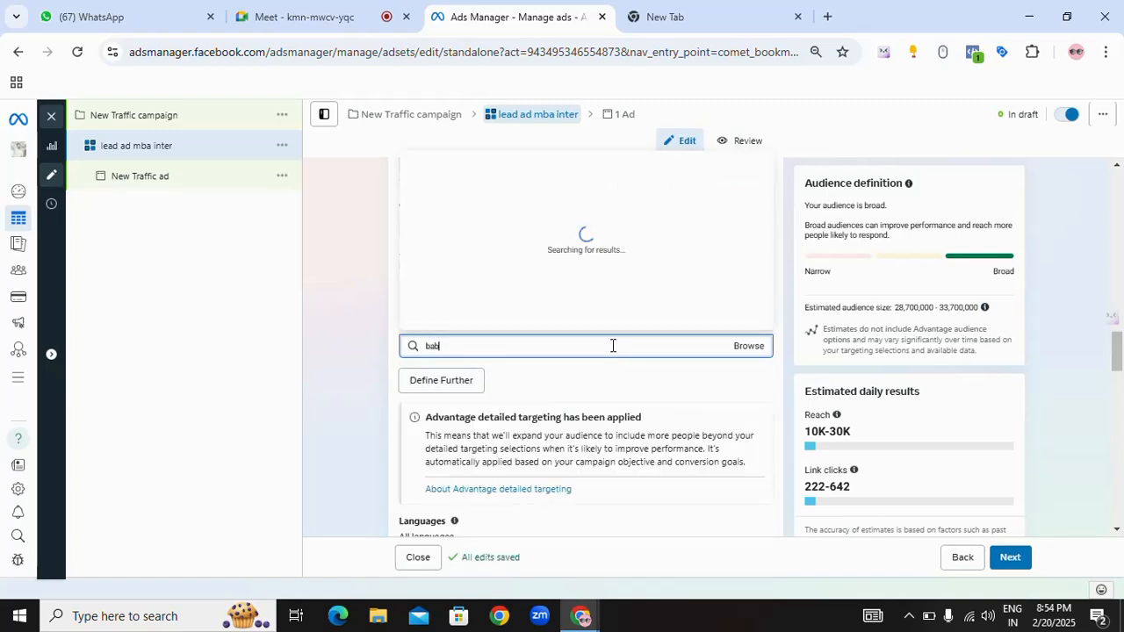
{"action": "key", "text": "BackSpace"}
{"action": "key", "text": "BackSpace"}
{"action": "key", "text": "BackSpace"}
{"action": "key", "text": "BackSpace"}
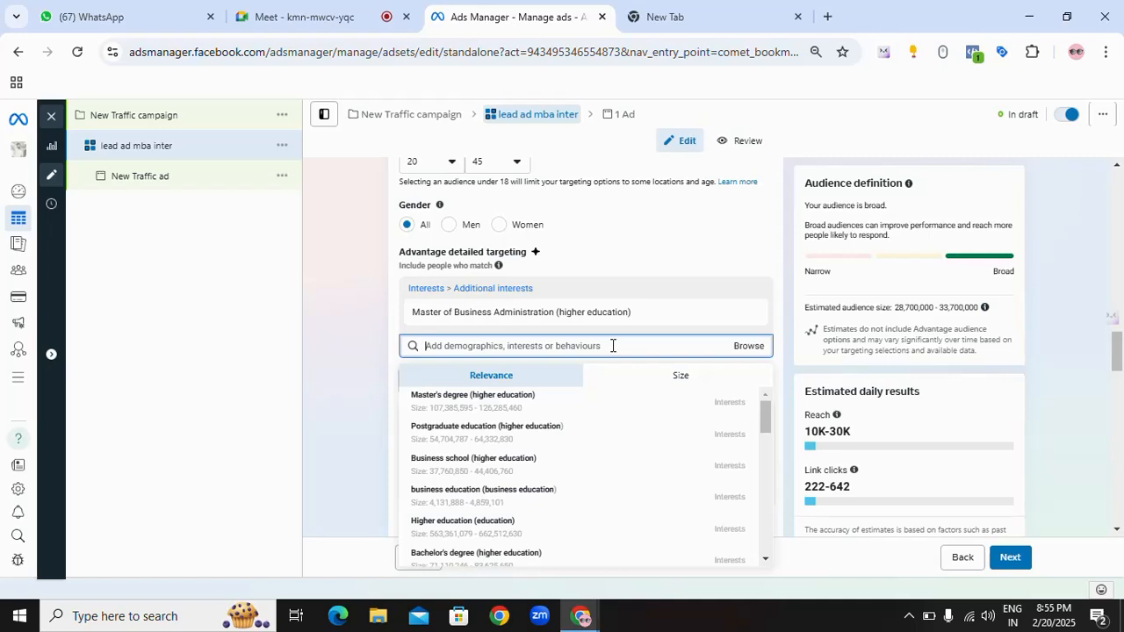
Step: Search detailed targeting for "bachelor of business", look through the suggestions and clear the search without choosing any
{"action": "type", "text": "b"}
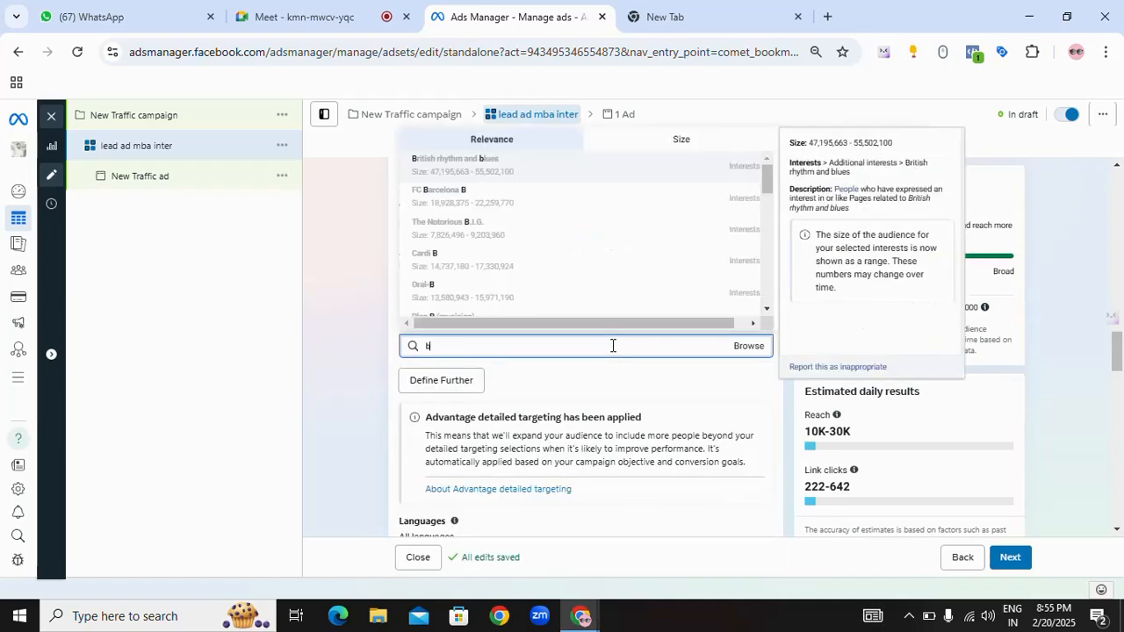
{"action": "type", "text": "achelor of business"}
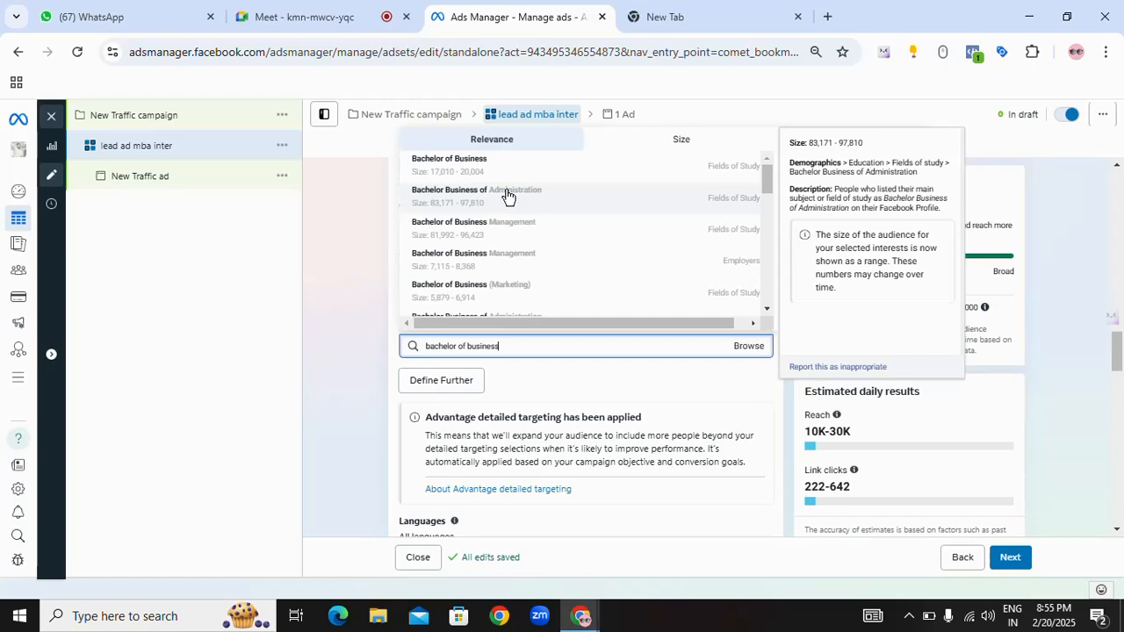
{"action": "left_click_drag", "start_coordinate": [526, 351], "coordinate": [401, 345]}
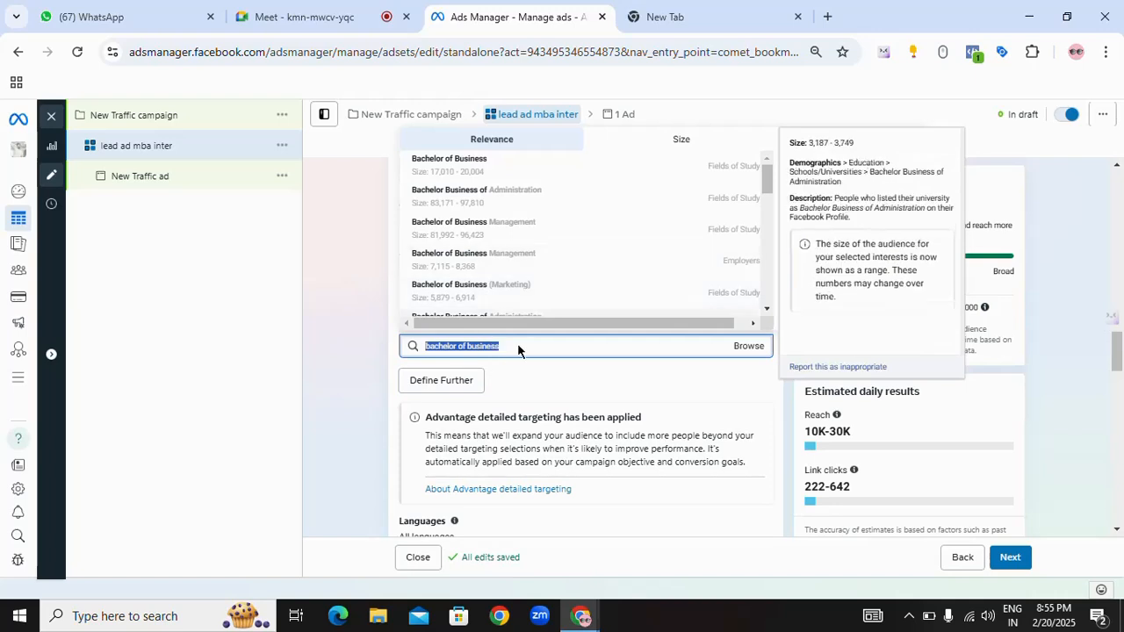
{"action": "key", "text": "BackSpace"}
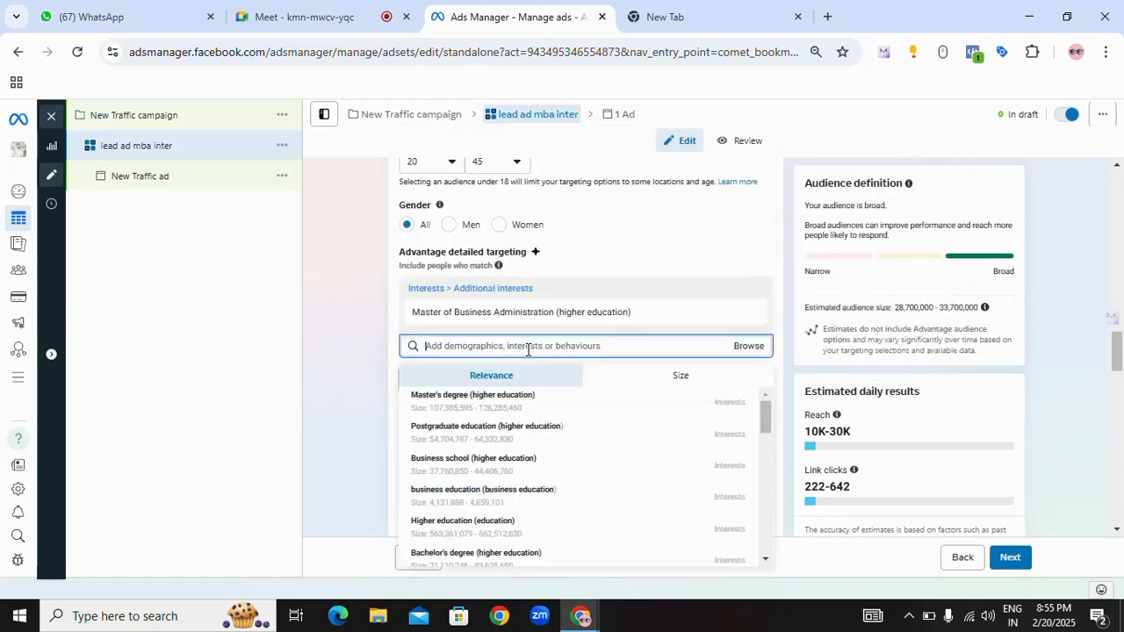
{"action": "left_click", "coordinate": [776, 320]}
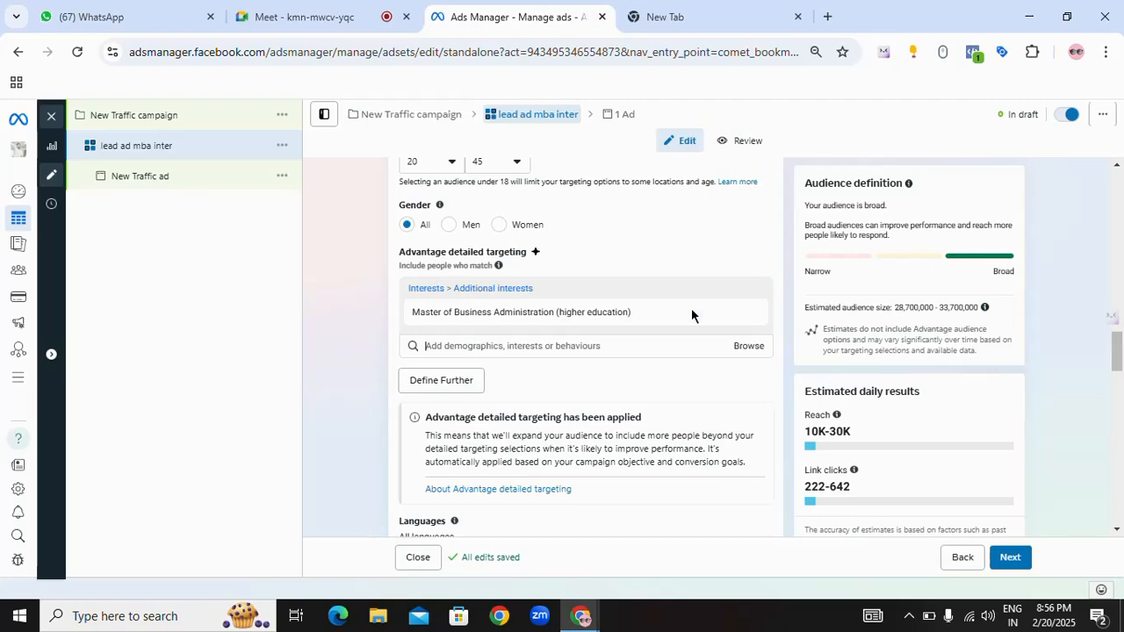
Step: Examine the Master of Business Administration (higher education) interest and its description in the detailed targeting section
{"action": "mouse_move", "coordinate": [430, 313]}
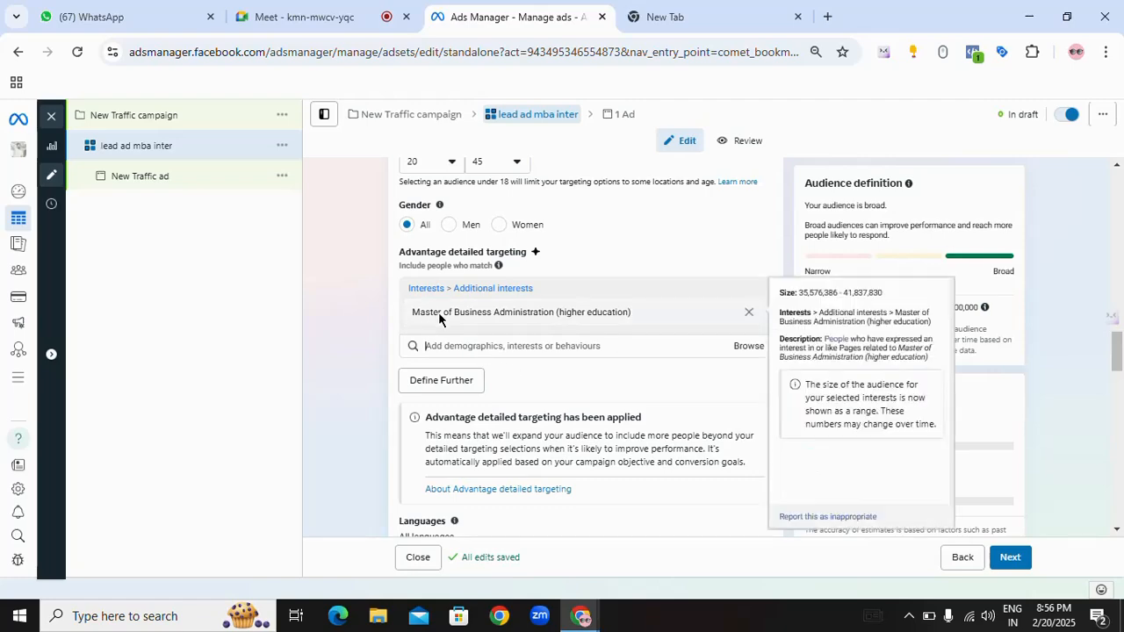
{"action": "scroll", "coordinate": [515, 351], "scroll_direction": "down", "scroll_amount": 1}
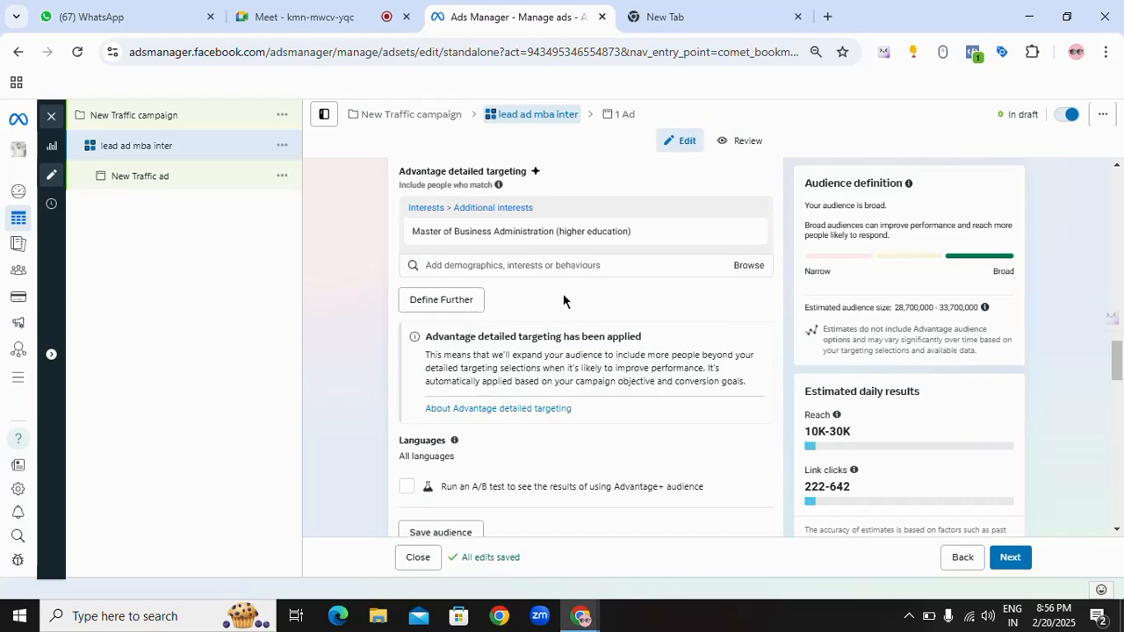
{"action": "scroll", "coordinate": [615, 297], "scroll_direction": "up", "scroll_amount": 1}
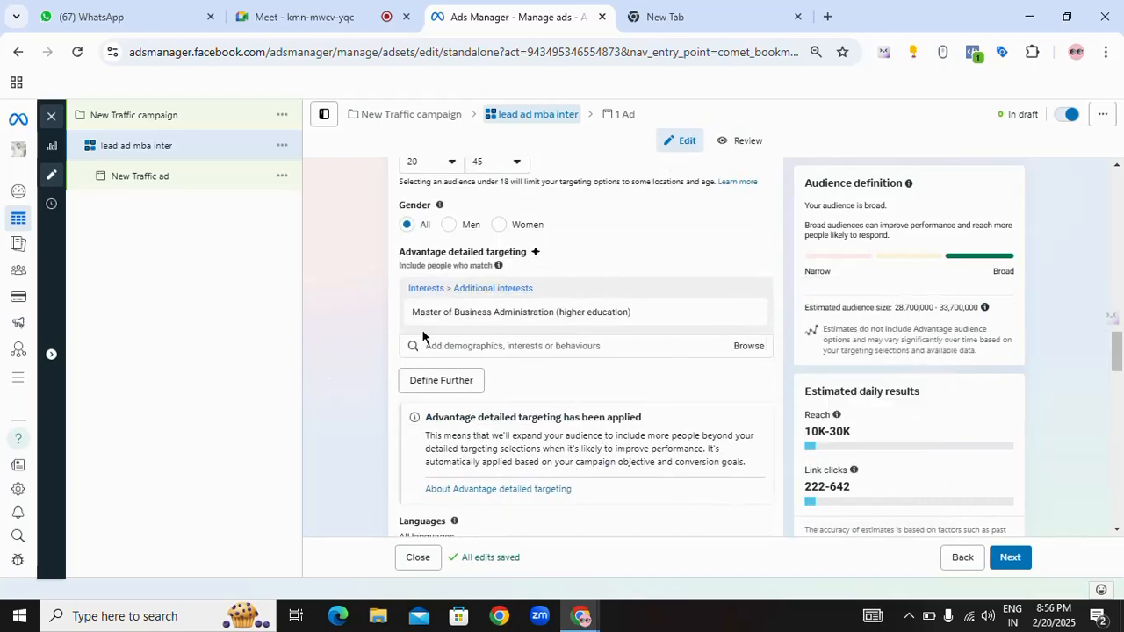
{"action": "left_click_drag", "start_coordinate": [378, 264], "coordinate": [549, 328]}
{"action": "left_click", "coordinate": [735, 275]}
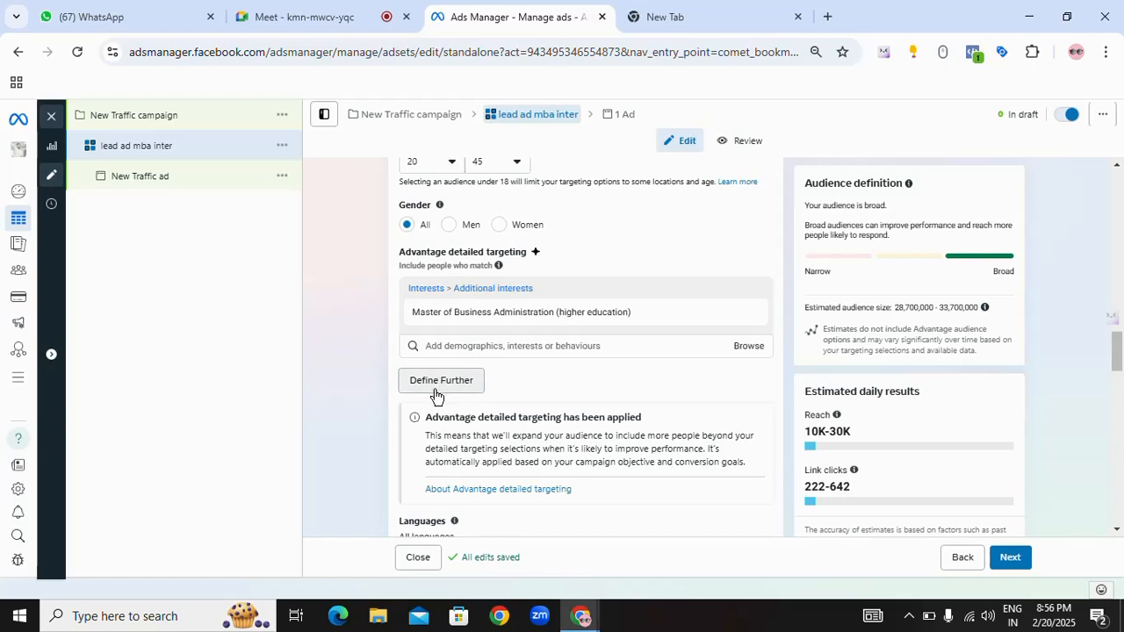
{"action": "mouse_move", "coordinate": [412, 314]}
{"action": "left_mouse_down"}
{"action": "mouse_move", "coordinate": [646, 320]}
{"action": "mouse_move", "coordinate": [585, 309]}
{"action": "mouse_move", "coordinate": [414, 316]}
{"action": "left_mouse_up"}
{"action": "left_click", "coordinate": [636, 344]}
{"action": "mouse_move", "coordinate": [640, 316]}
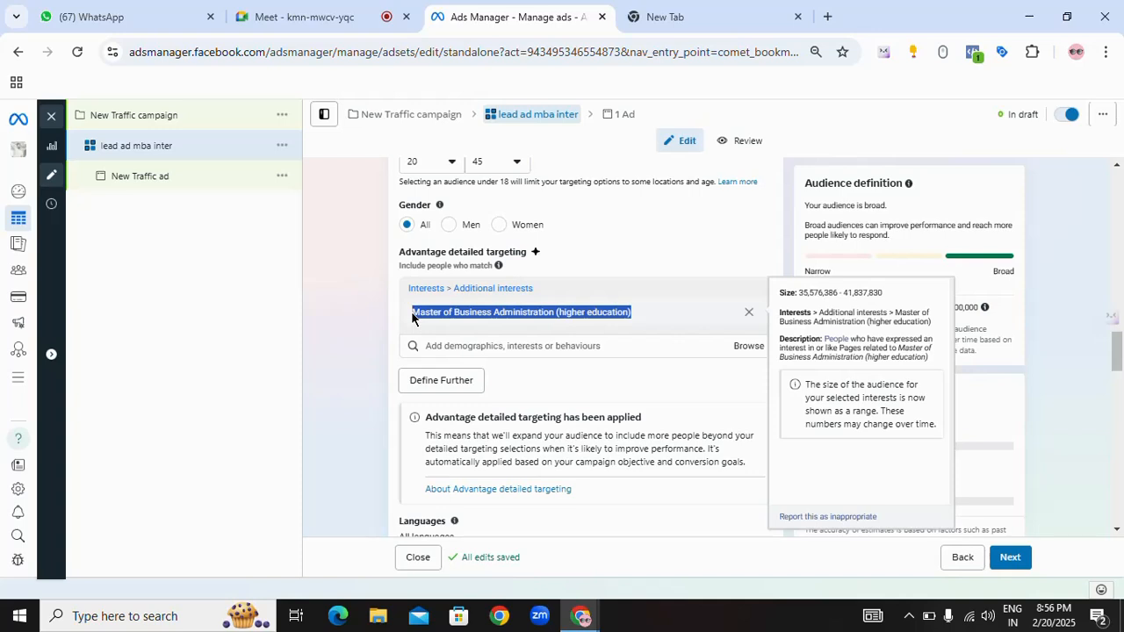
{"action": "left_click", "coordinate": [430, 344]}
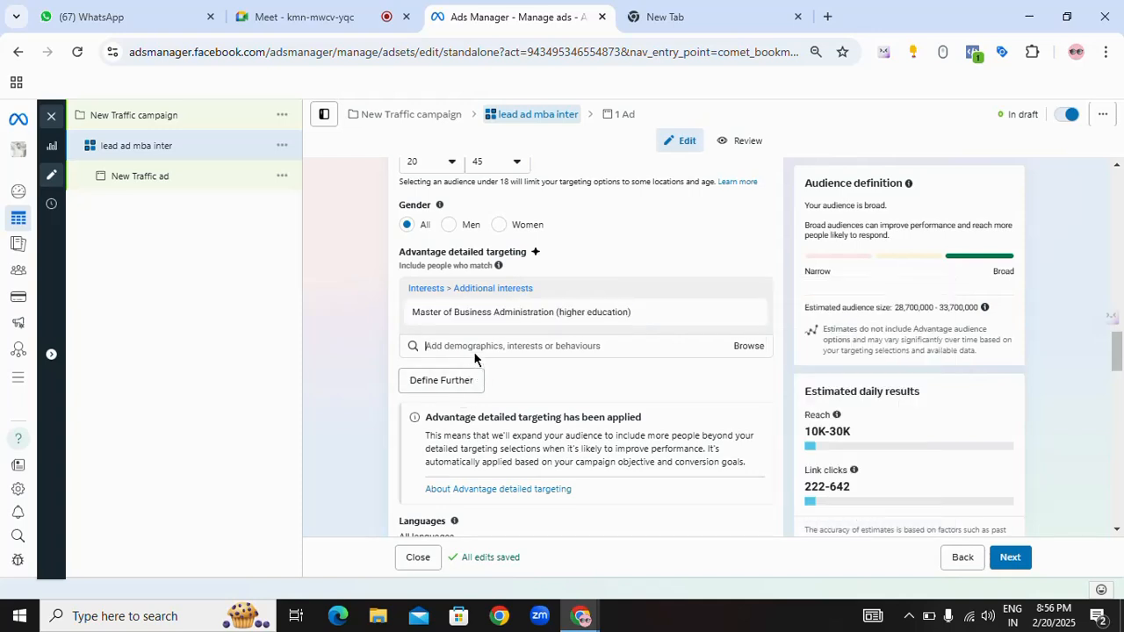
{"action": "mouse_move", "coordinate": [430, 316]}
{"action": "left_click_drag", "start_coordinate": [396, 314], "coordinate": [634, 318]}
{"action": "left_click", "coordinate": [617, 341]}
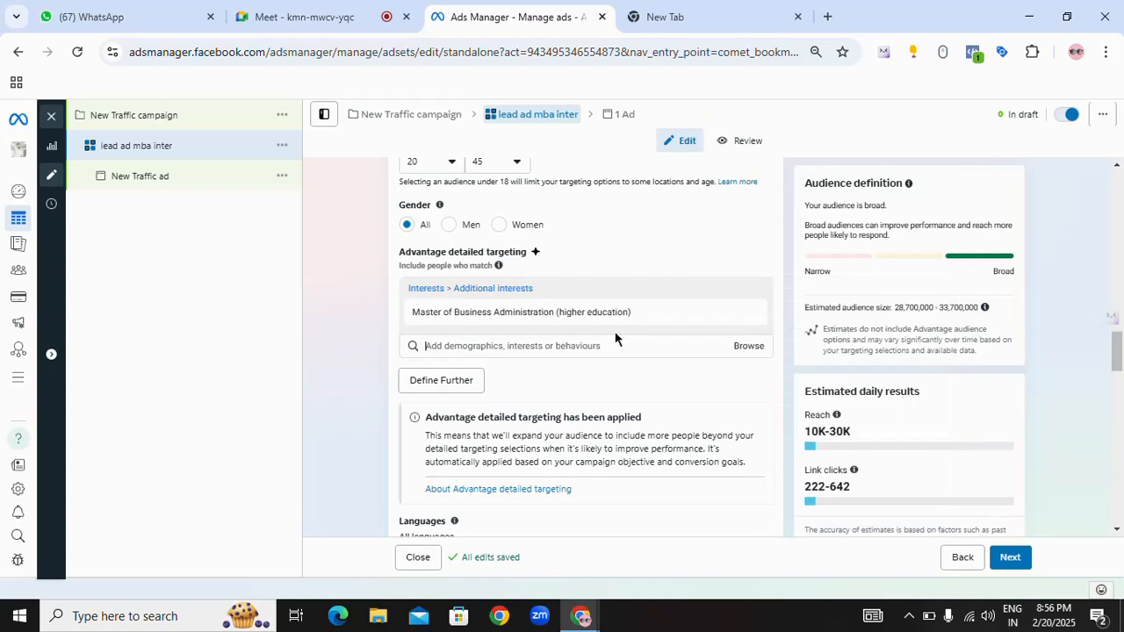
Step: Define the detailed targeting further so people must also match the Bachelor Business of Administration or BBA field of study
{"action": "left_click", "coordinate": [442, 383]}
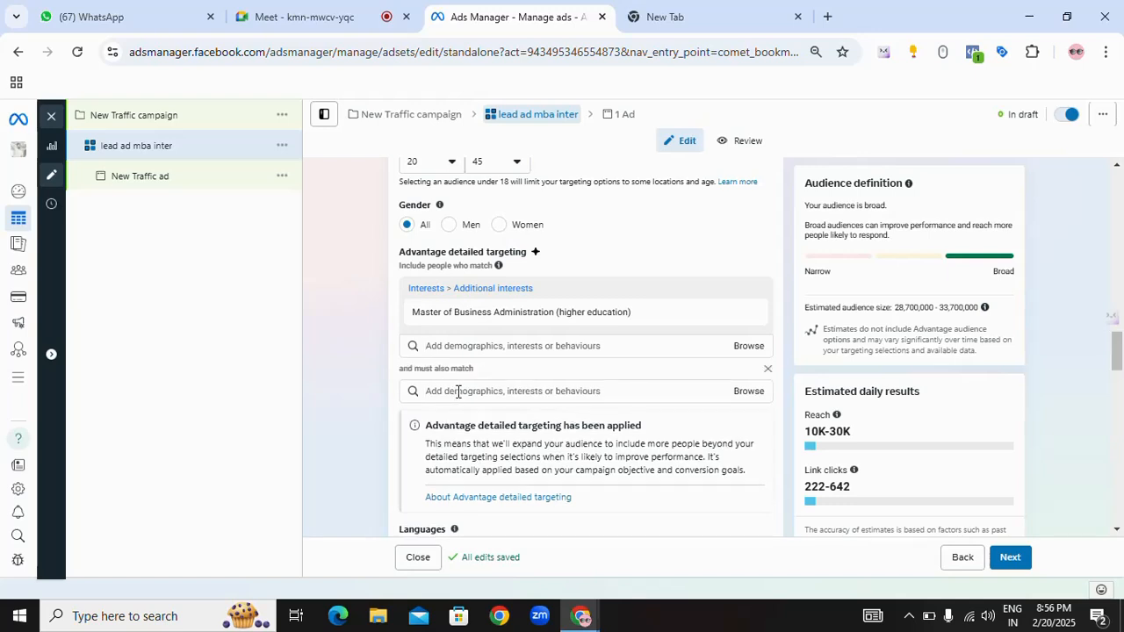
{"action": "left_click", "coordinate": [457, 391]}
{"action": "type", "text": "bac"}
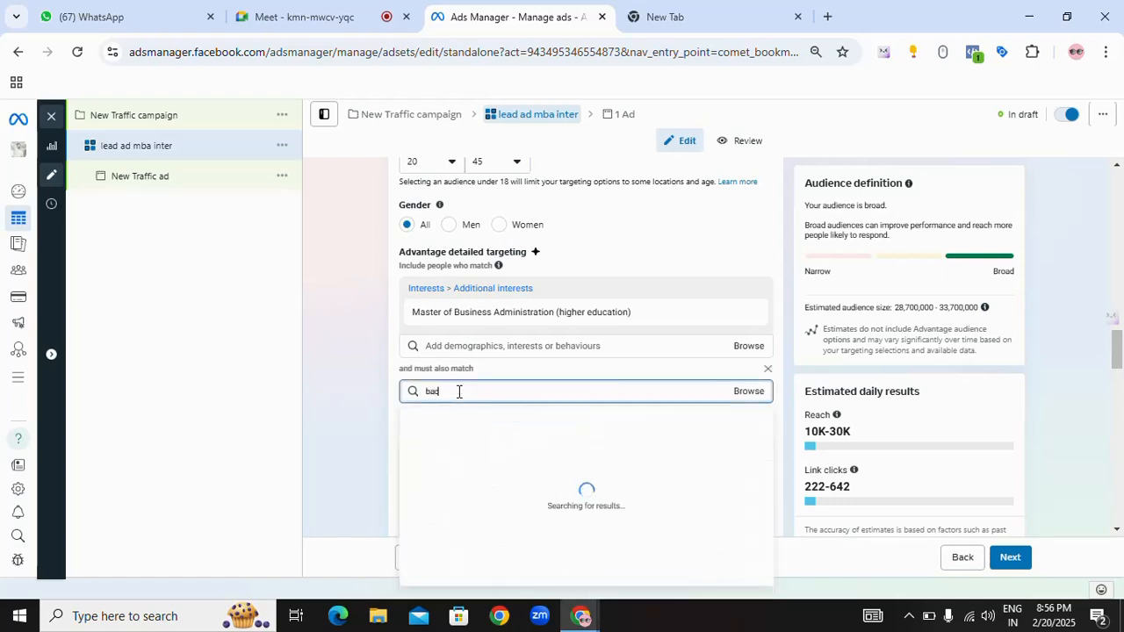
{"action": "type", "text": "helor of"}
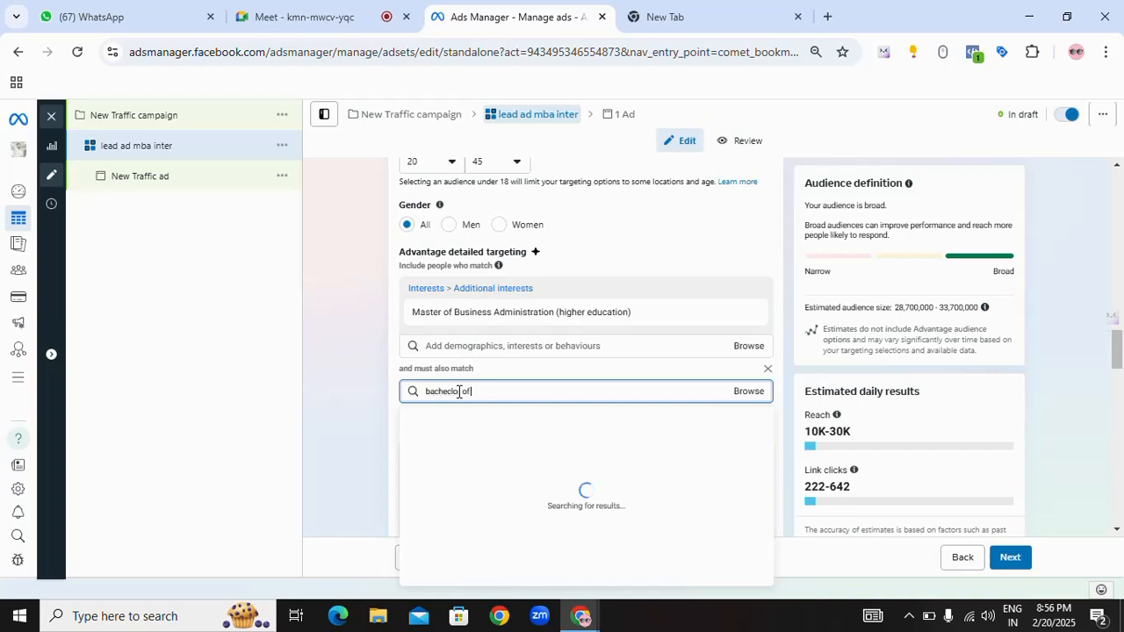
{"action": "type", "text": " buis"}
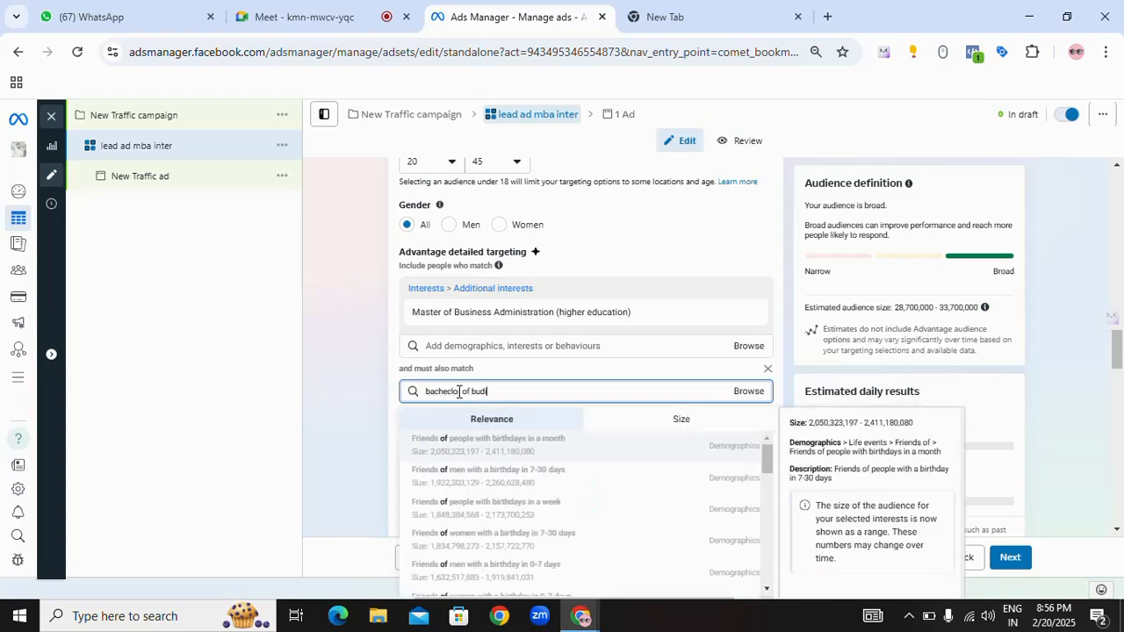
{"action": "key", "text": "BackSpace"}
{"action": "key", "text": "BackSpace"}
{"action": "type", "text": "s"}
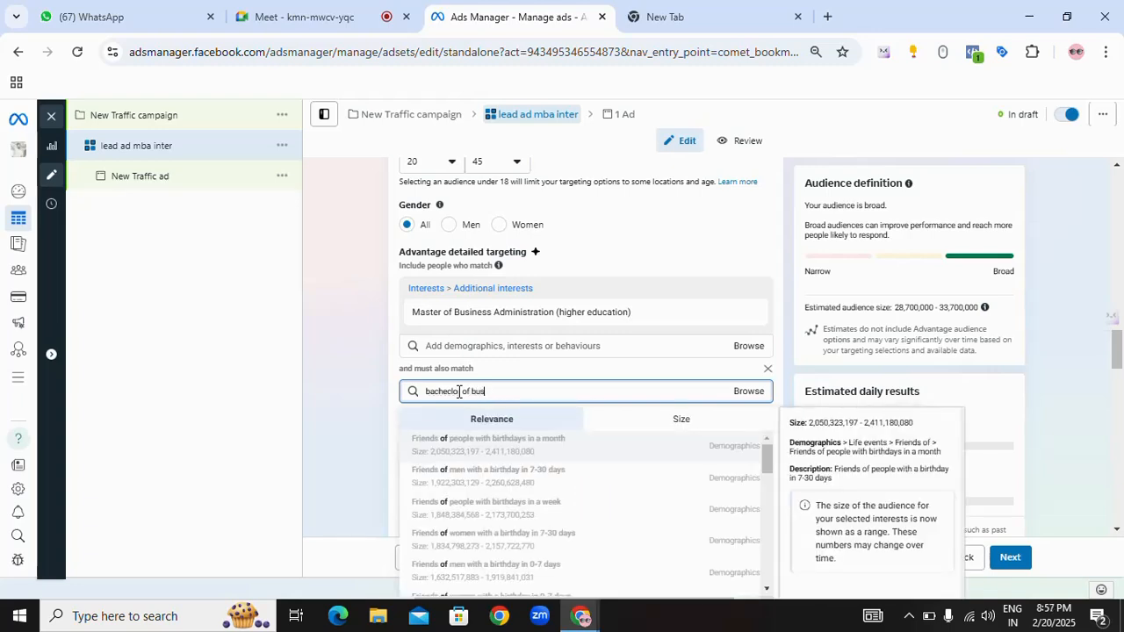
{"action": "type", "text": "iness"}
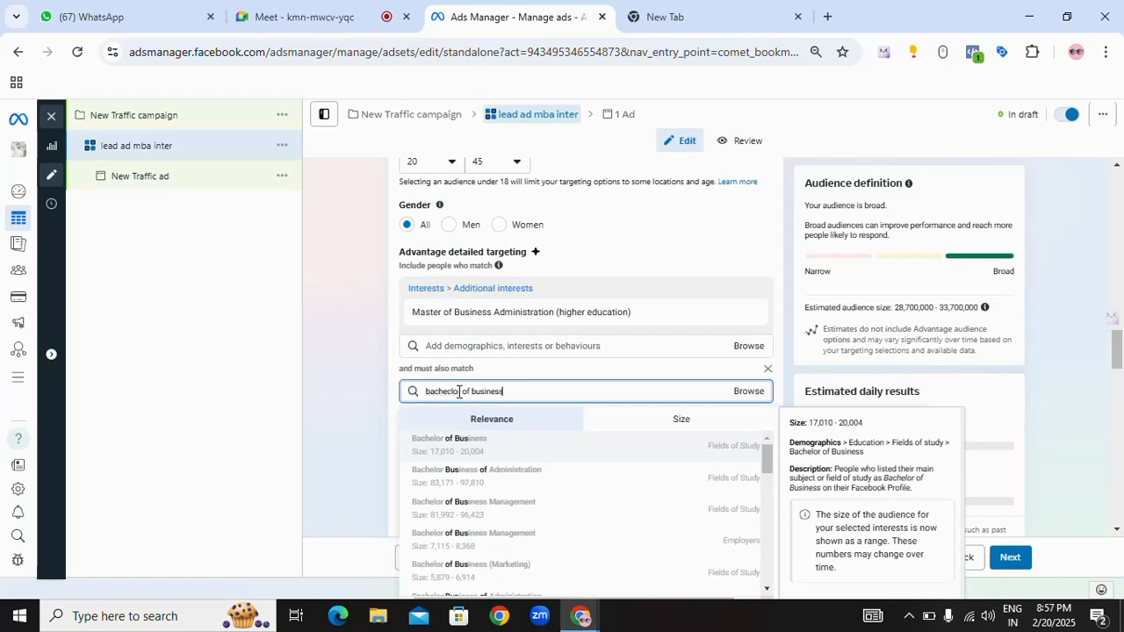
{"action": "left_click", "coordinate": [496, 477]}
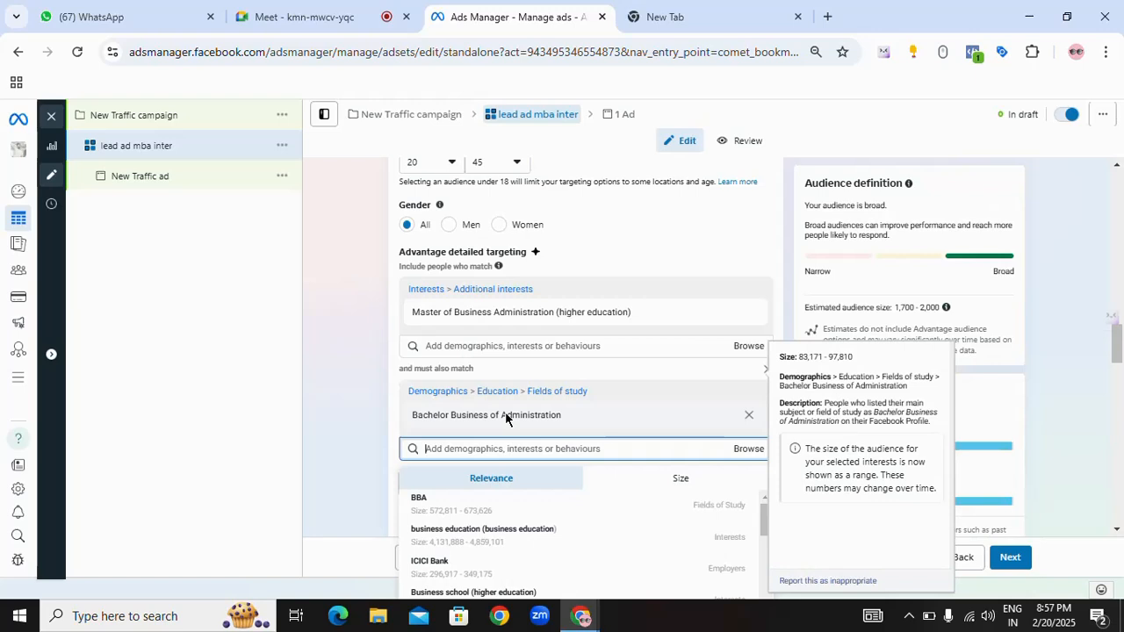
{"action": "left_click", "coordinate": [440, 512]}
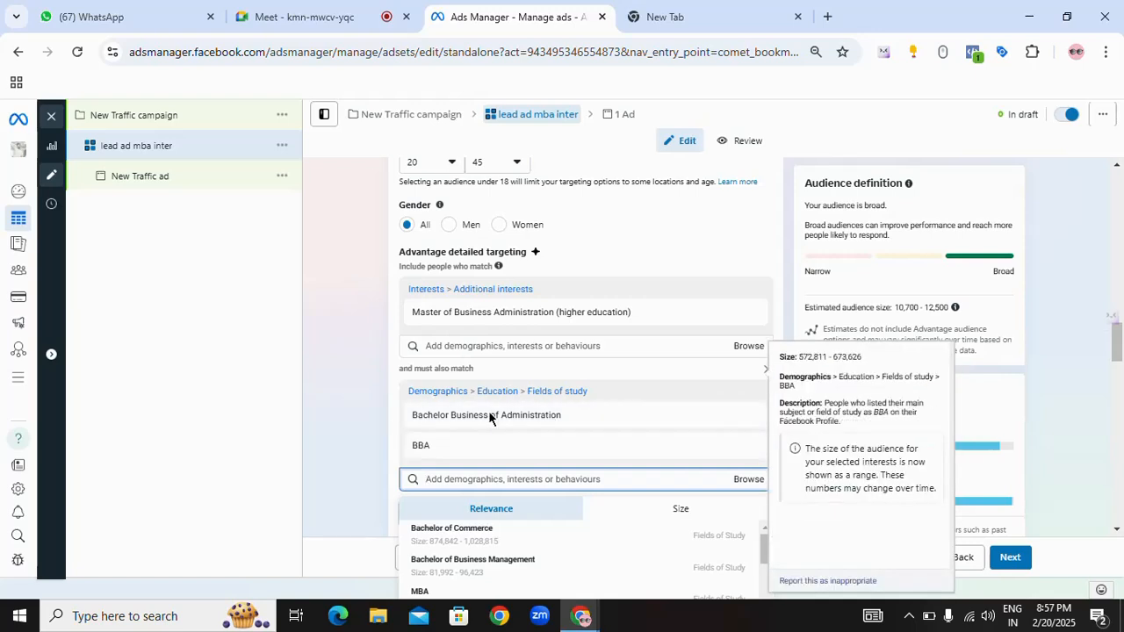
{"action": "left_click", "coordinate": [397, 425]}
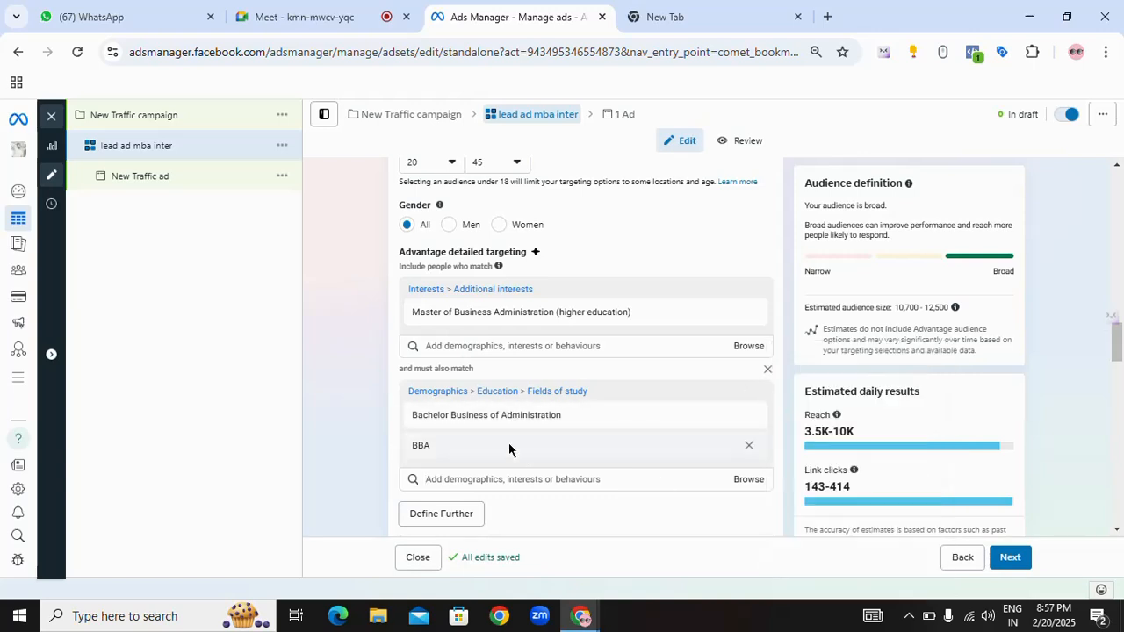
Step: Review the Master of Business Administration interest against the Bachelor Business of Administration and BBA must-also-match criteria and the settings below
{"action": "left_click_drag", "start_coordinate": [406, 313], "coordinate": [665, 321]}
{"action": "left_click_drag", "start_coordinate": [403, 415], "coordinate": [592, 424]}
{"action": "left_click", "coordinate": [408, 454]}
{"action": "double_click", "coordinate": [421, 447]}
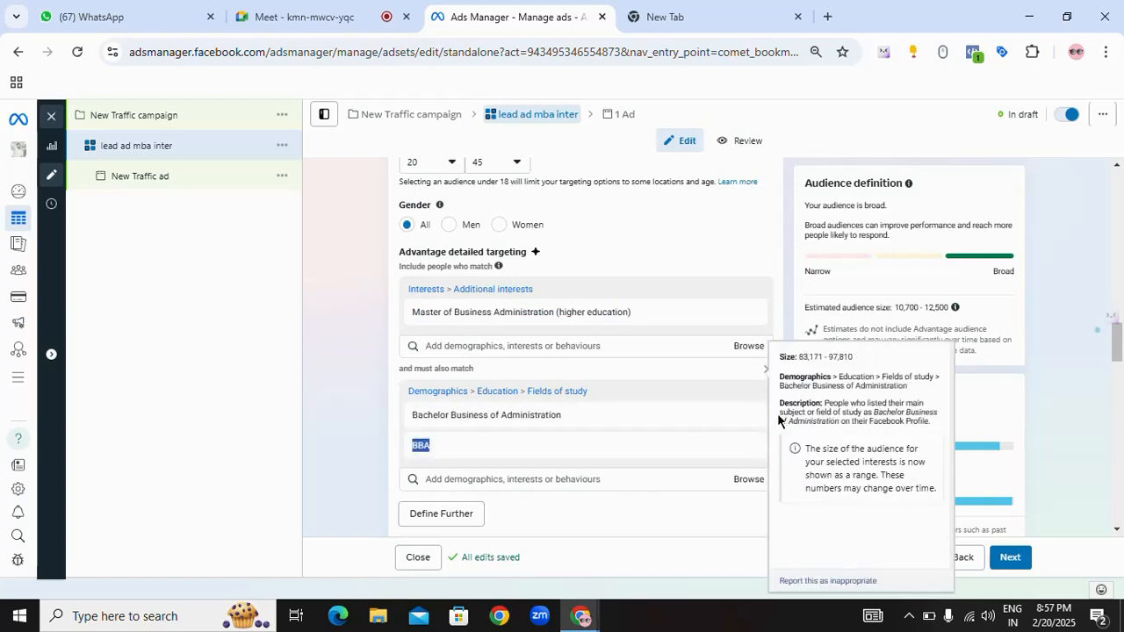
{"action": "left_click", "coordinate": [780, 328]}
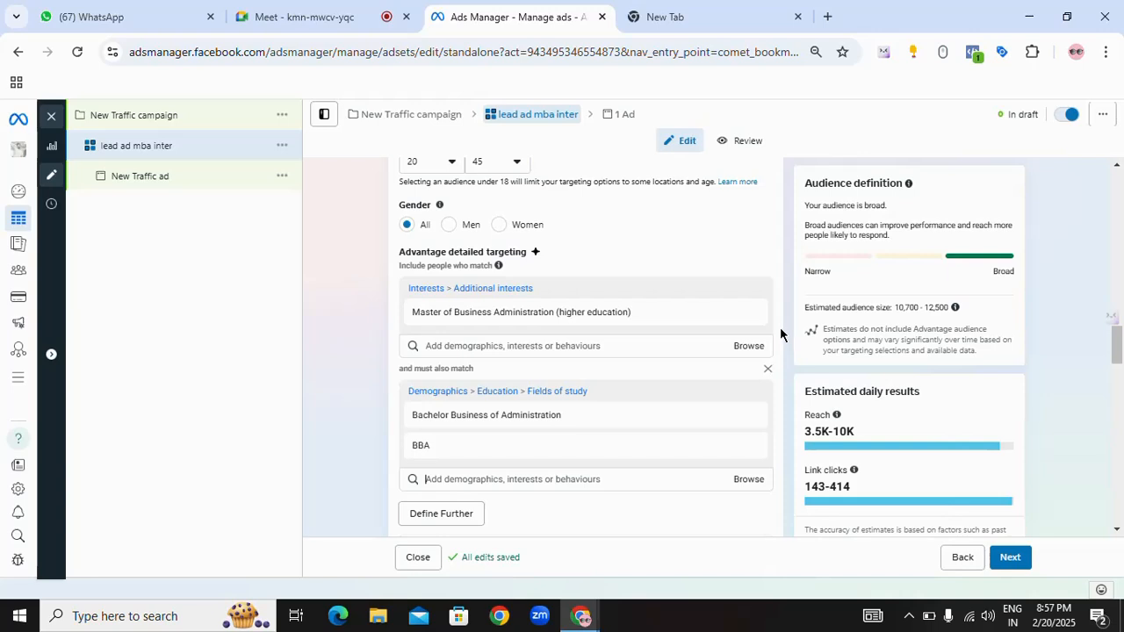
{"action": "scroll", "coordinate": [781, 333], "scroll_direction": "down", "scroll_amount": 1}
{"action": "scroll", "coordinate": [781, 333], "scroll_direction": "up", "scroll_amount": 1}
{"action": "mouse_move", "coordinate": [778, 369]}
{"action": "left_click_drag", "start_coordinate": [411, 313], "coordinate": [622, 313]}
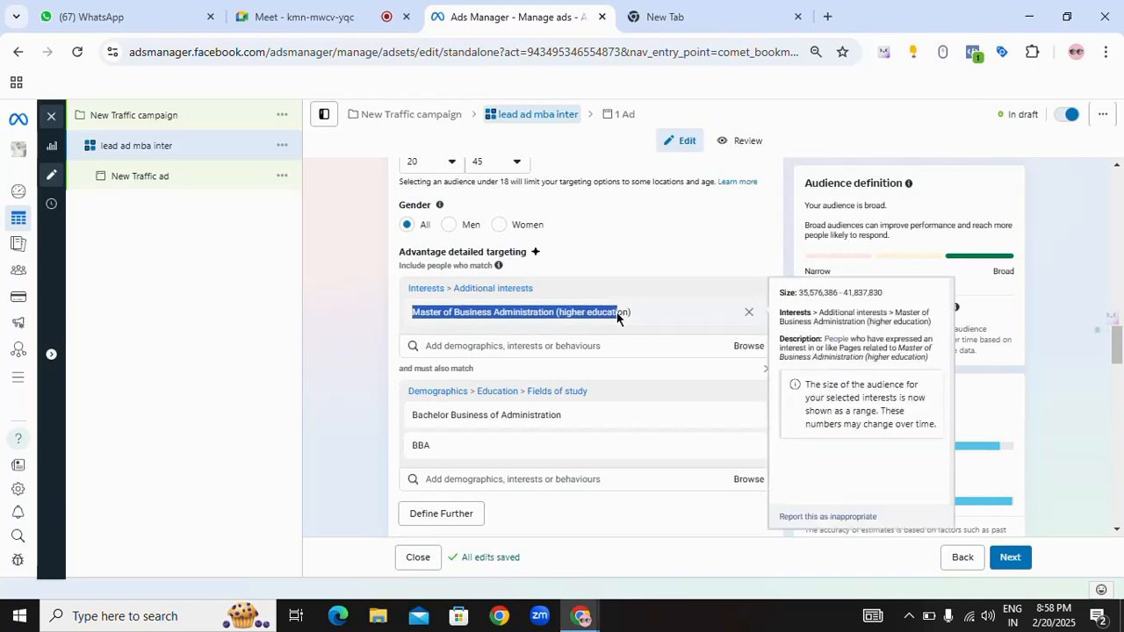
{"action": "left_click_drag", "start_coordinate": [426, 414], "coordinate": [562, 463]}
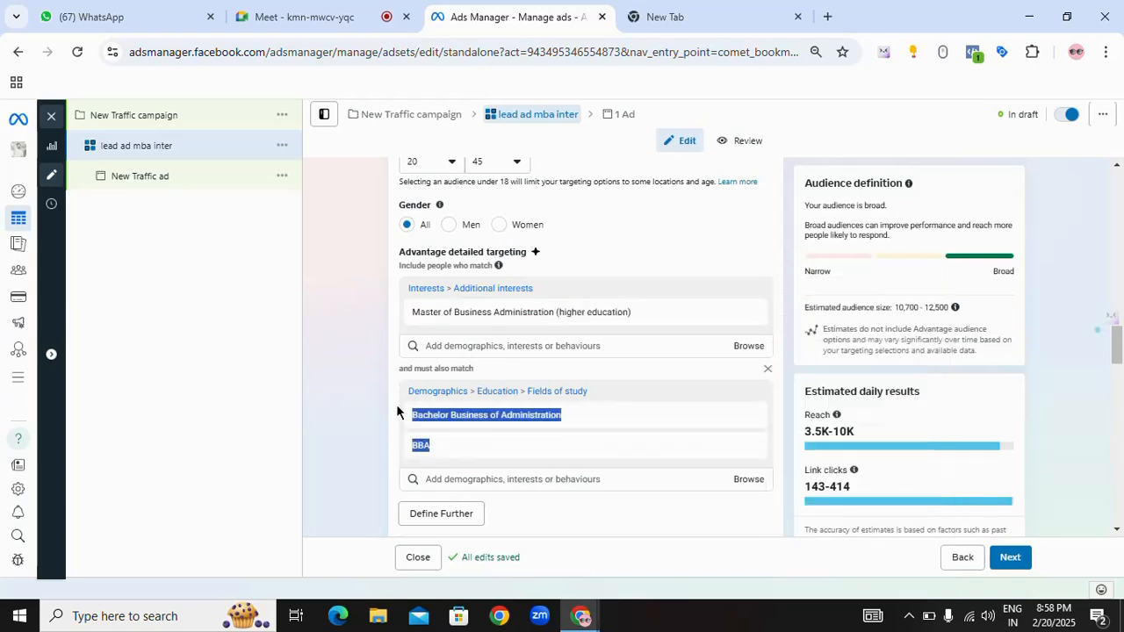
{"action": "left_click_drag", "start_coordinate": [416, 415], "coordinate": [505, 437]}
{"action": "left_click", "coordinate": [395, 409]}
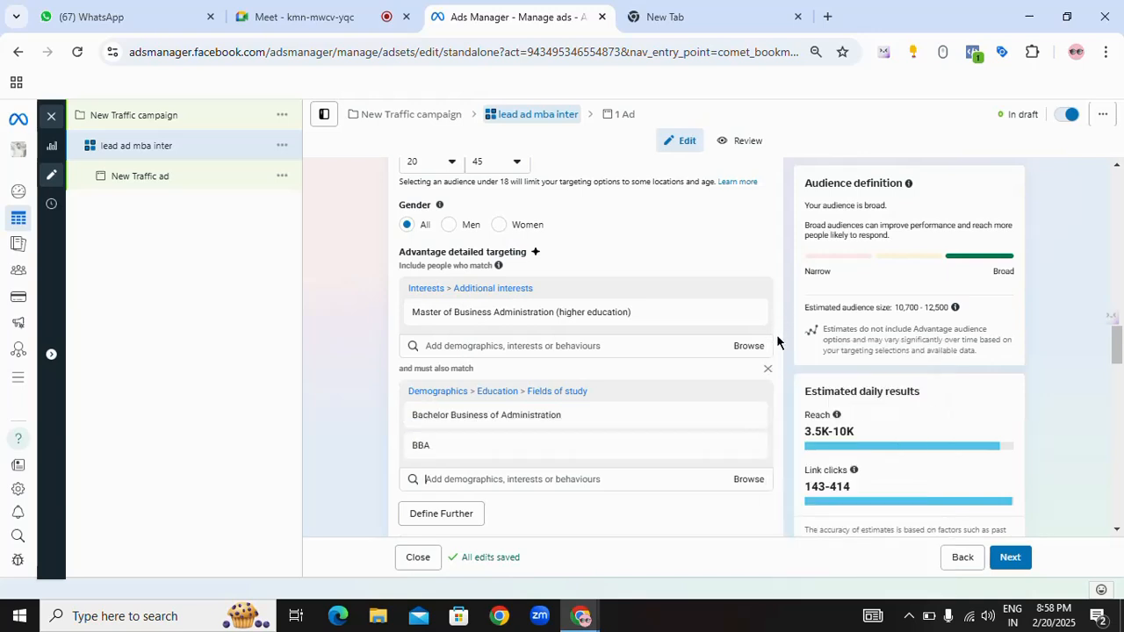
{"action": "mouse_move", "coordinate": [533, 446]}
{"action": "scroll", "coordinate": [779, 255], "scroll_direction": "down", "scroll_amount": 3}
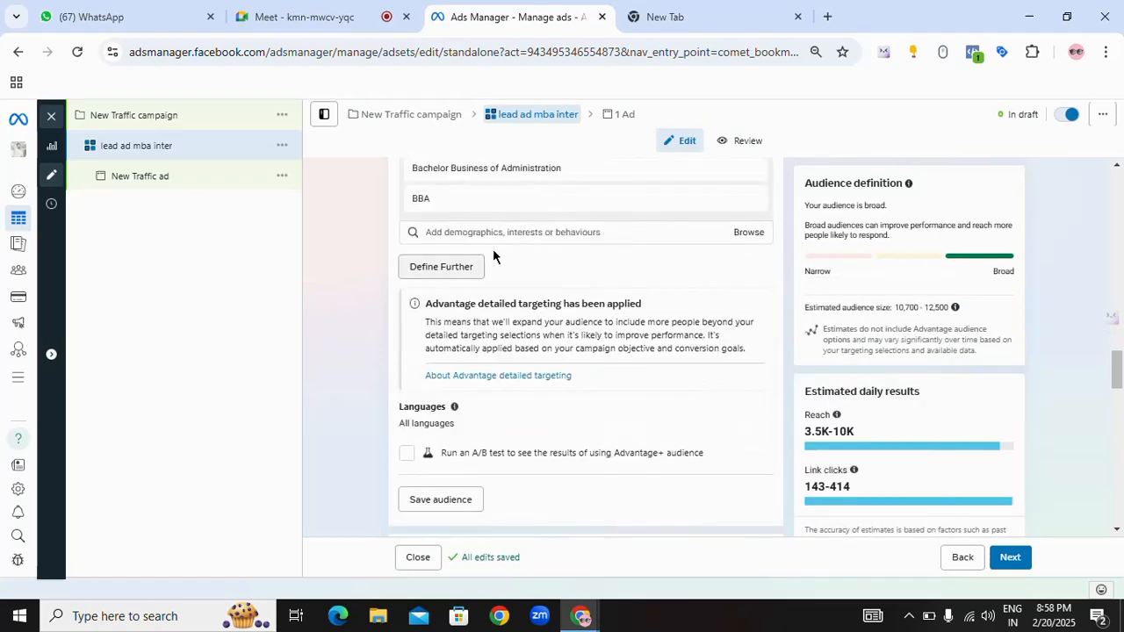
{"action": "scroll", "coordinate": [530, 284], "scroll_direction": "up", "scroll_amount": 1}
{"action": "mouse_move", "coordinate": [510, 286]}
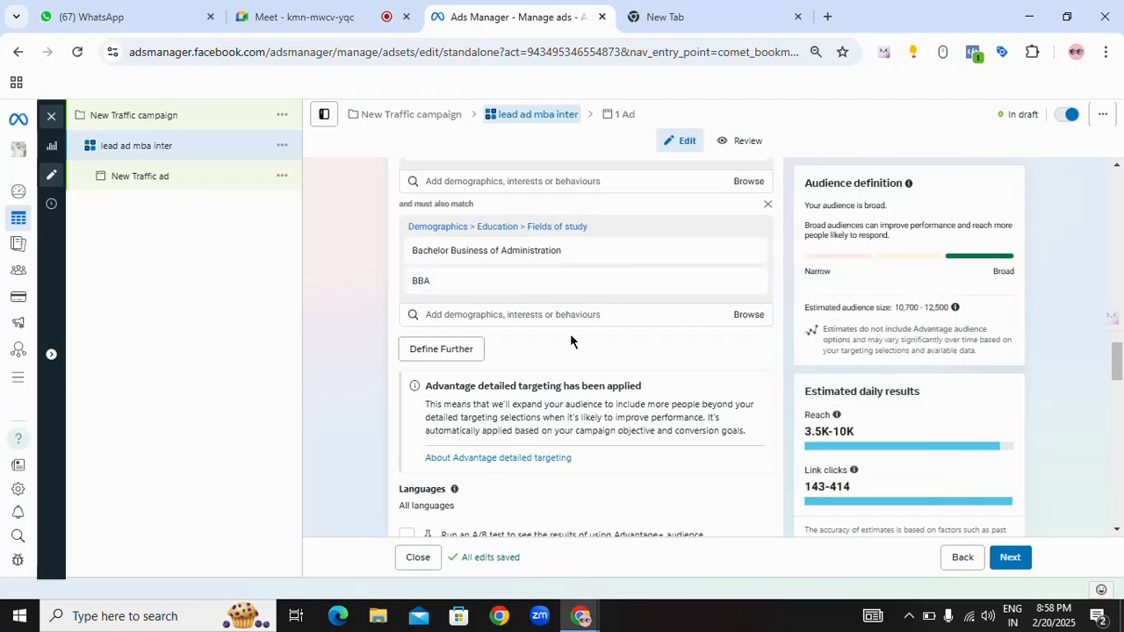
{"action": "scroll", "coordinate": [570, 340], "scroll_direction": "down", "scroll_amount": 1}
{"action": "scroll", "coordinate": [562, 290], "scroll_direction": "up", "scroll_amount": 1}
{"action": "scroll", "coordinate": [589, 372], "scroll_direction": "up", "scroll_amount": 2}
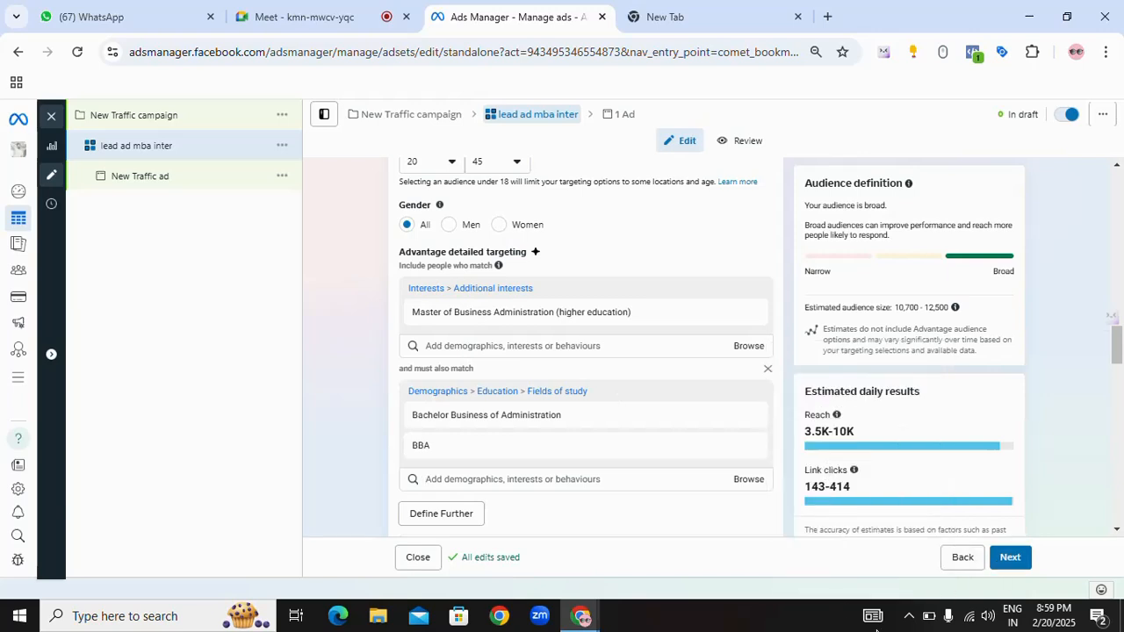
{"action": "left_click", "coordinate": [921, 585]}
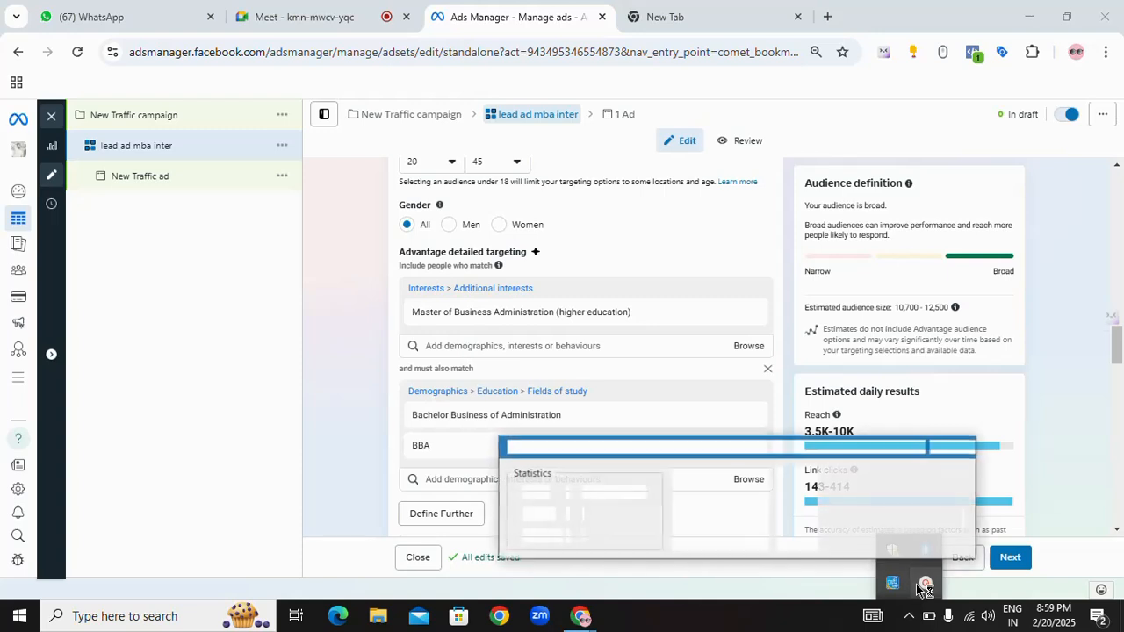